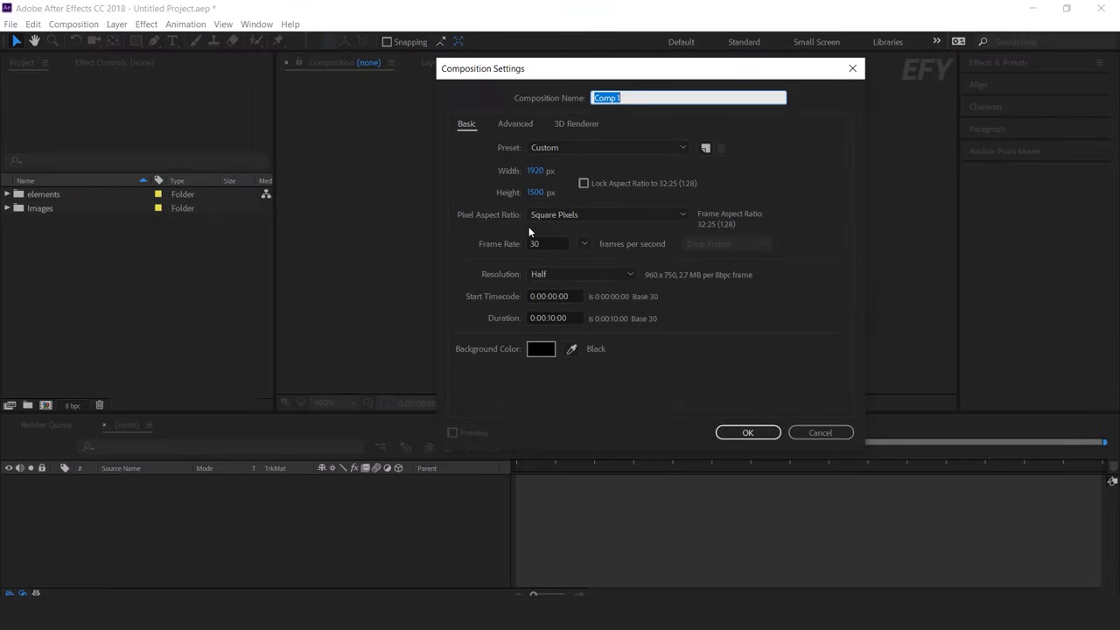
- Create a 1920×1080 composition named 'main comp'
click(539, 194)
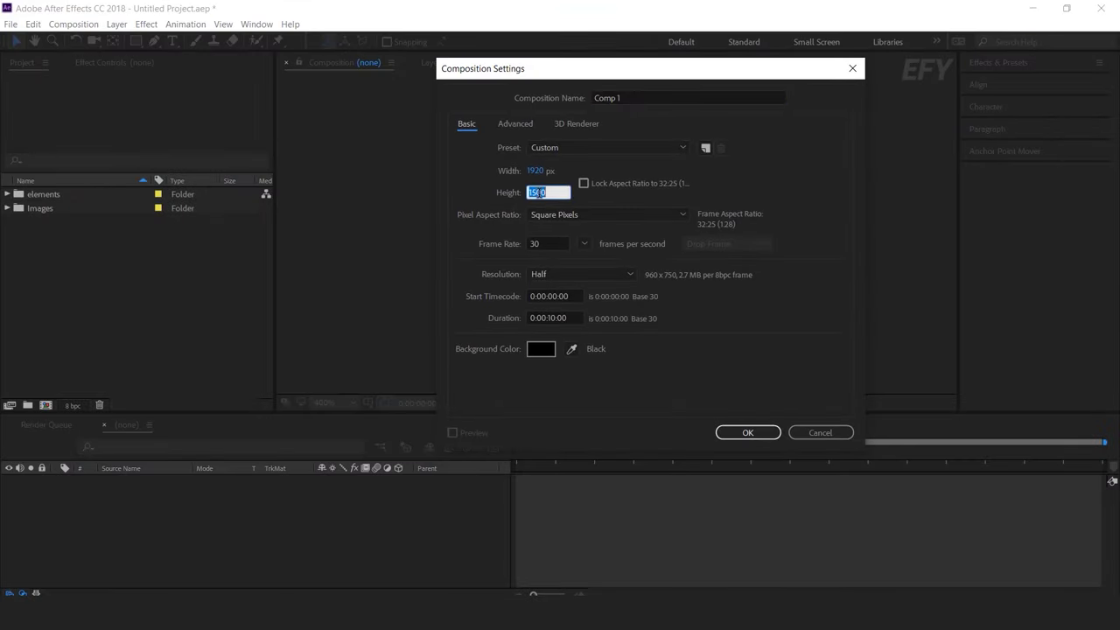
text(1080)
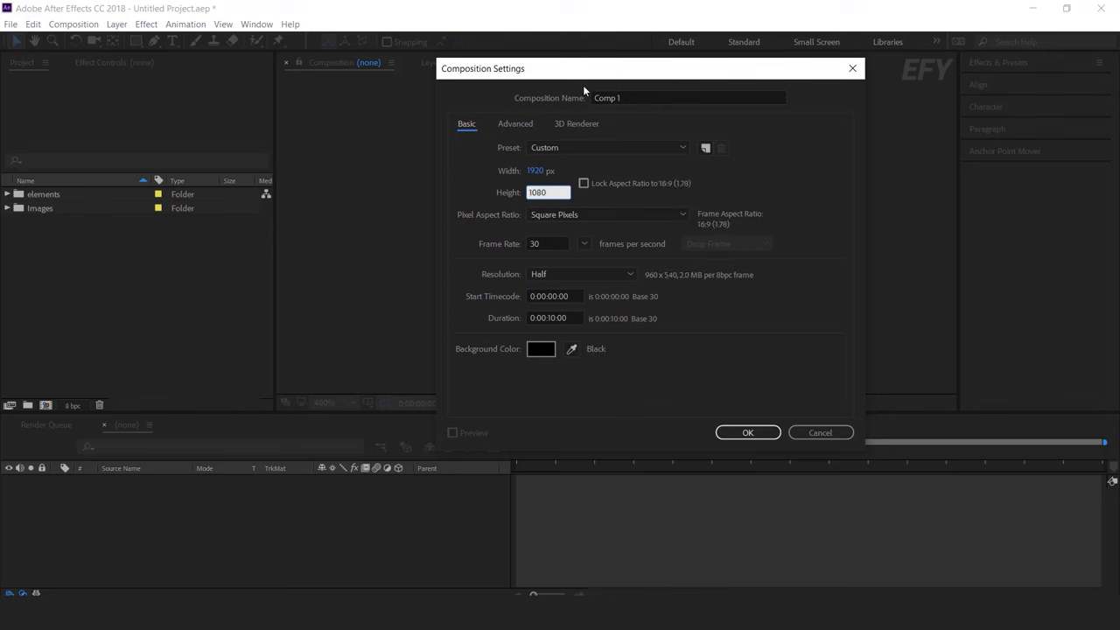
click(630, 97)
text(main comp)
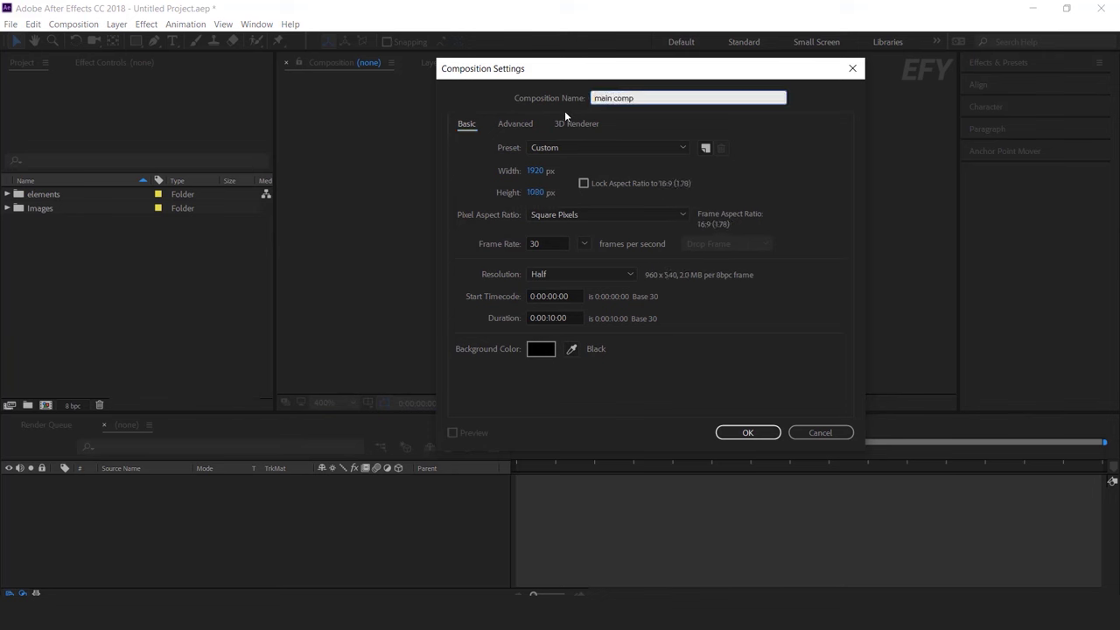
key(Return)
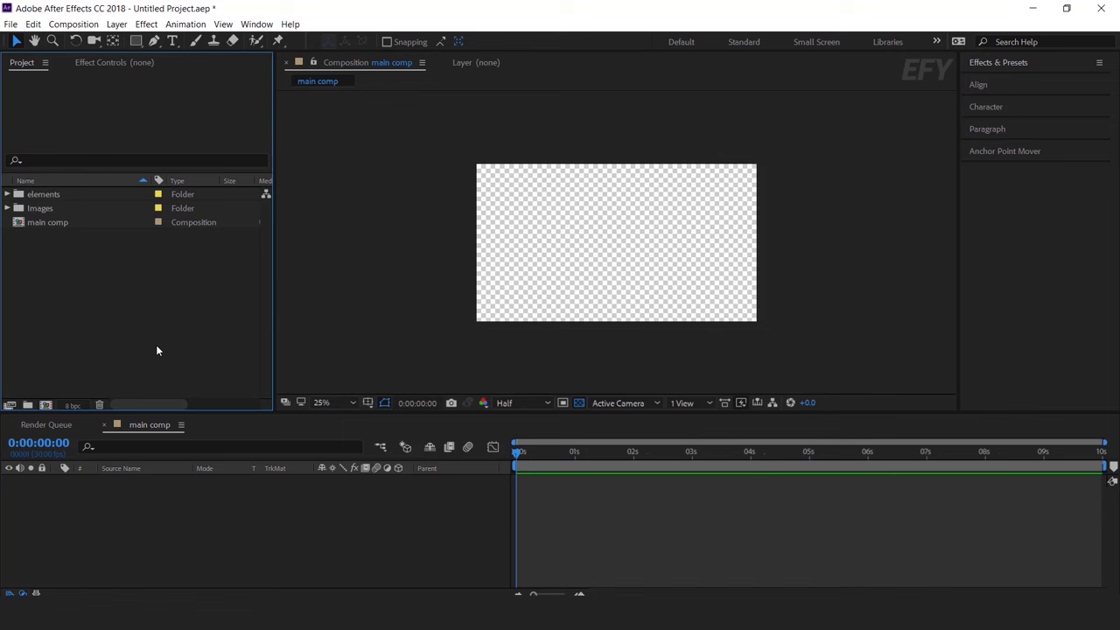
- Add a dark blue solid layer named BG to main comp
right_click(427, 497)
mouse_move(461, 358)
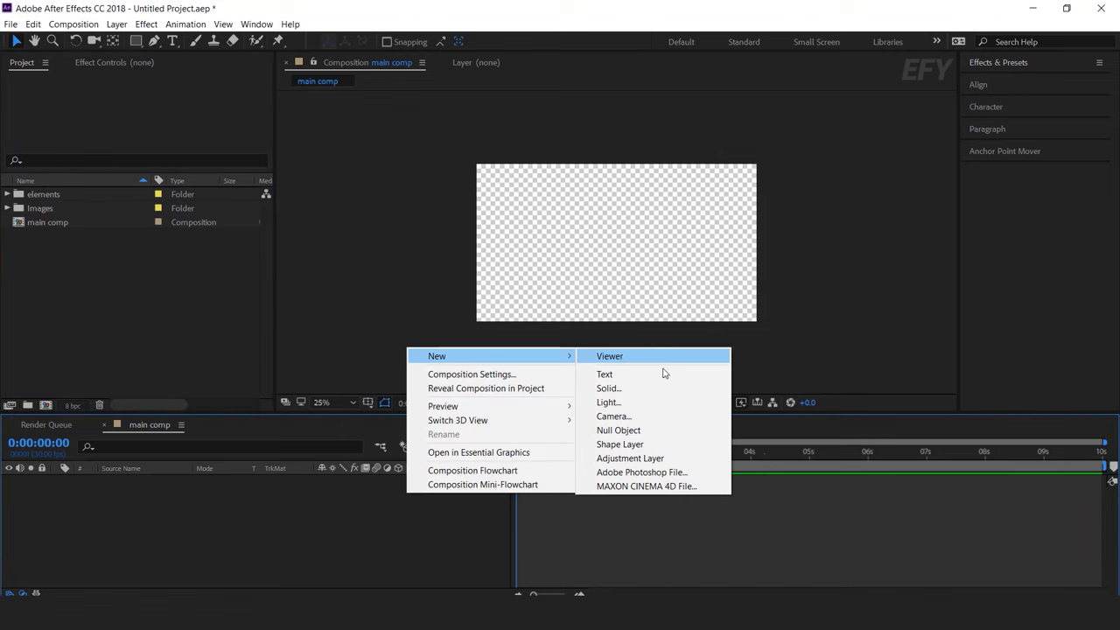
click(608, 389)
text(BG)
key(Return)
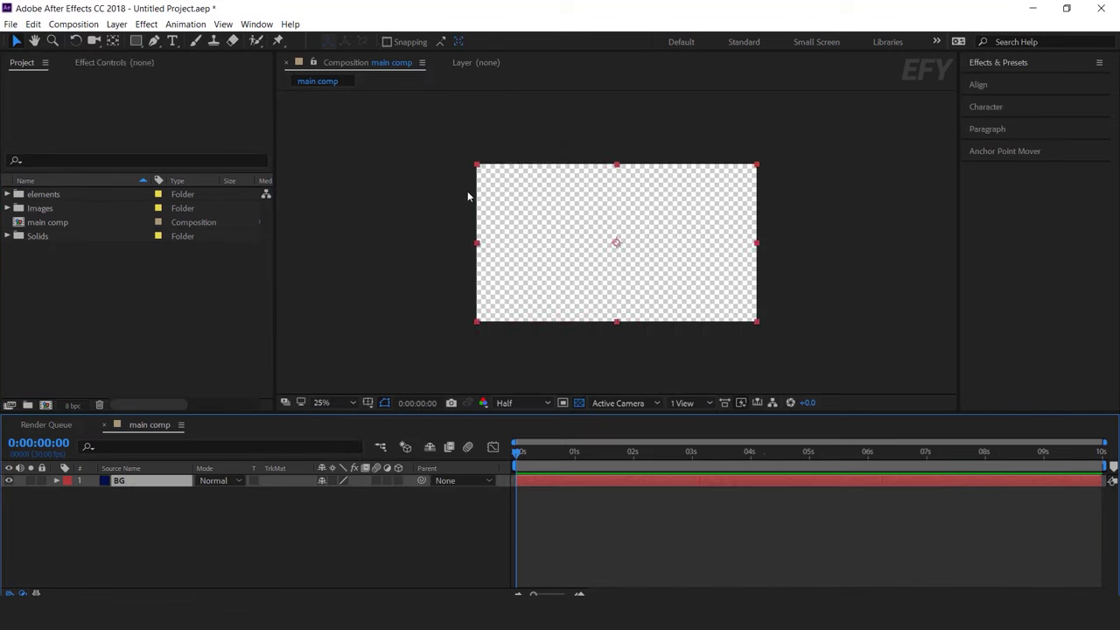
key(ctrl+space)
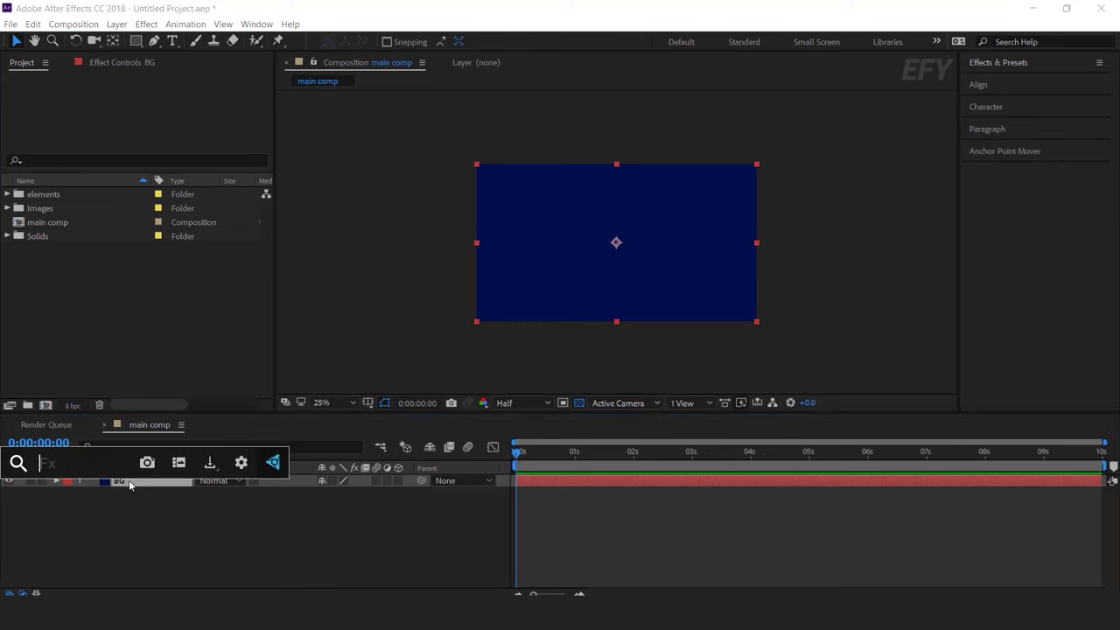
- Apply Gradient Ramp to BG with a dark blue start colour
text(ramp)
key(Return)
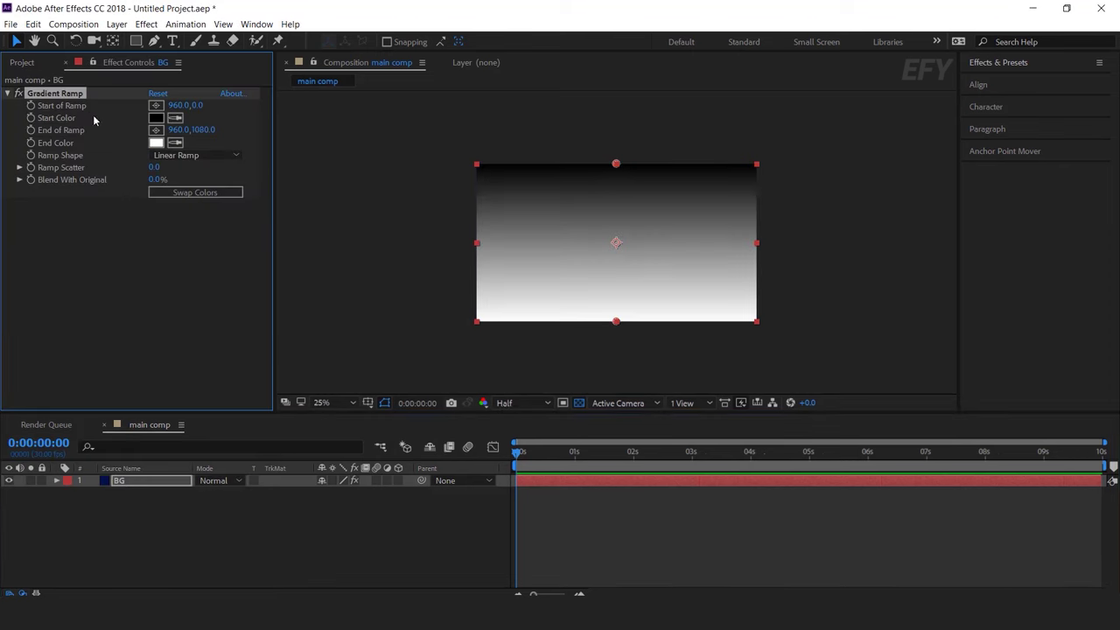
click(156, 118)
click(410, 304)
click(366, 338)
click(409, 293)
click(526, 223)
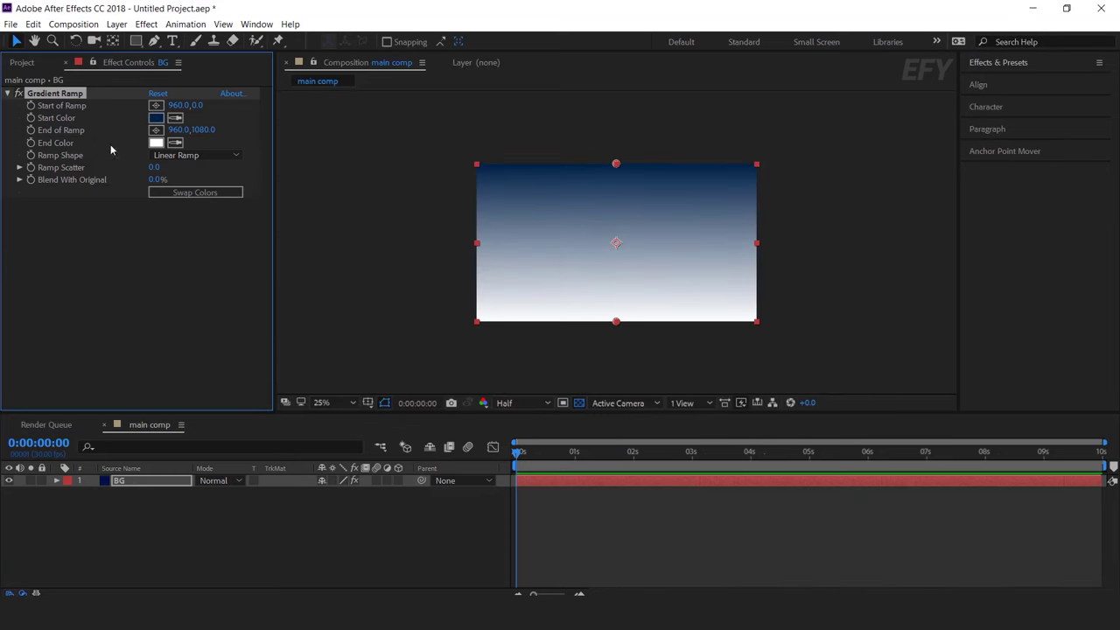
- Set the ramp end colour to 000000, make it Radial, and reposition its start and end points
click(157, 143)
text(000000)
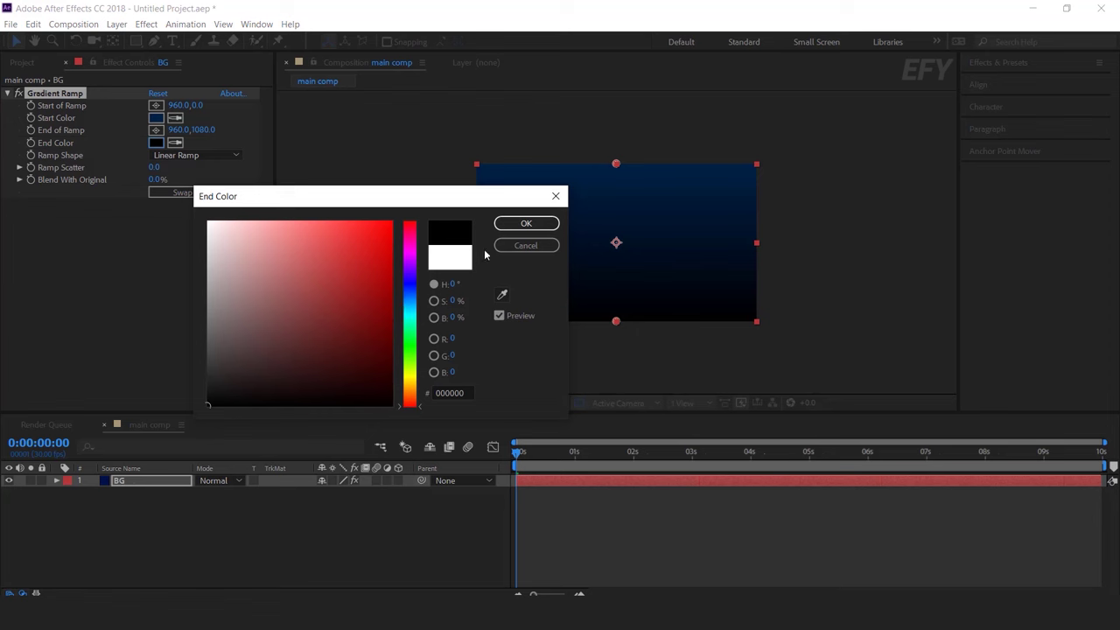
click(524, 224)
click(172, 156)
click(195, 184)
drag(609, 163, 486, 163)
drag(614, 322, 643, 315)
click(165, 270)
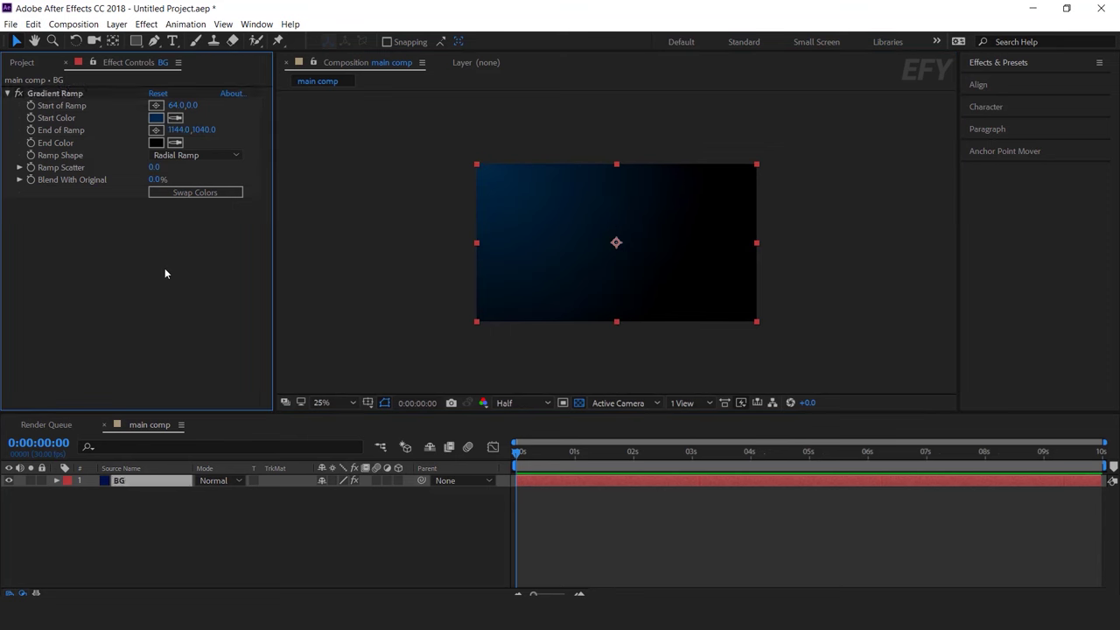
- Pre-compose the BG layer into a new comp named BG Comp
click(138, 483)
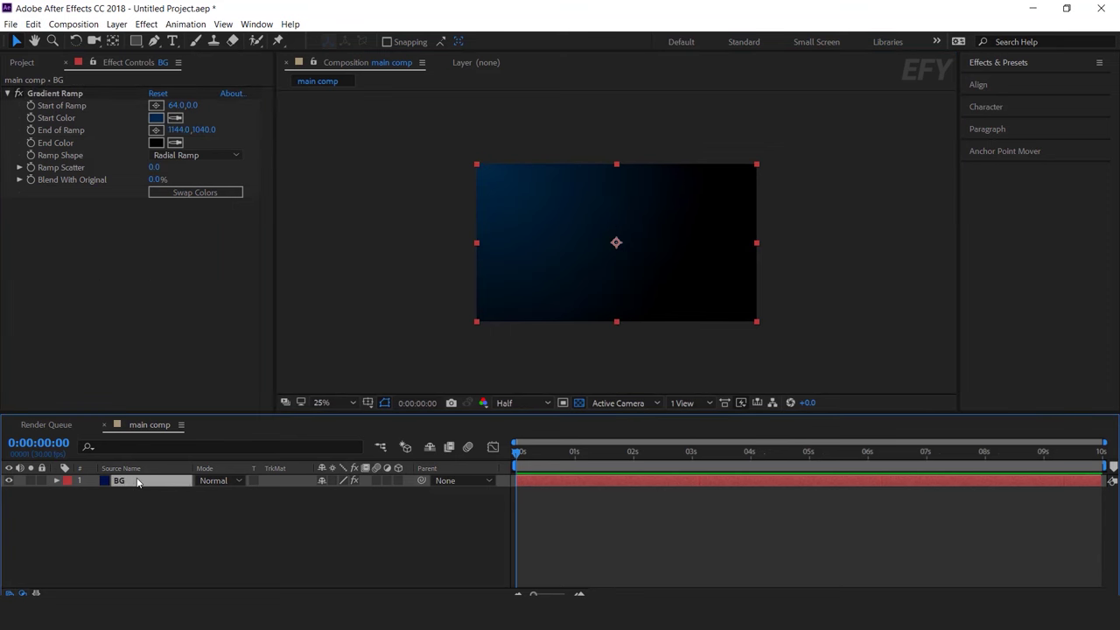
right_click(134, 485)
click(179, 486)
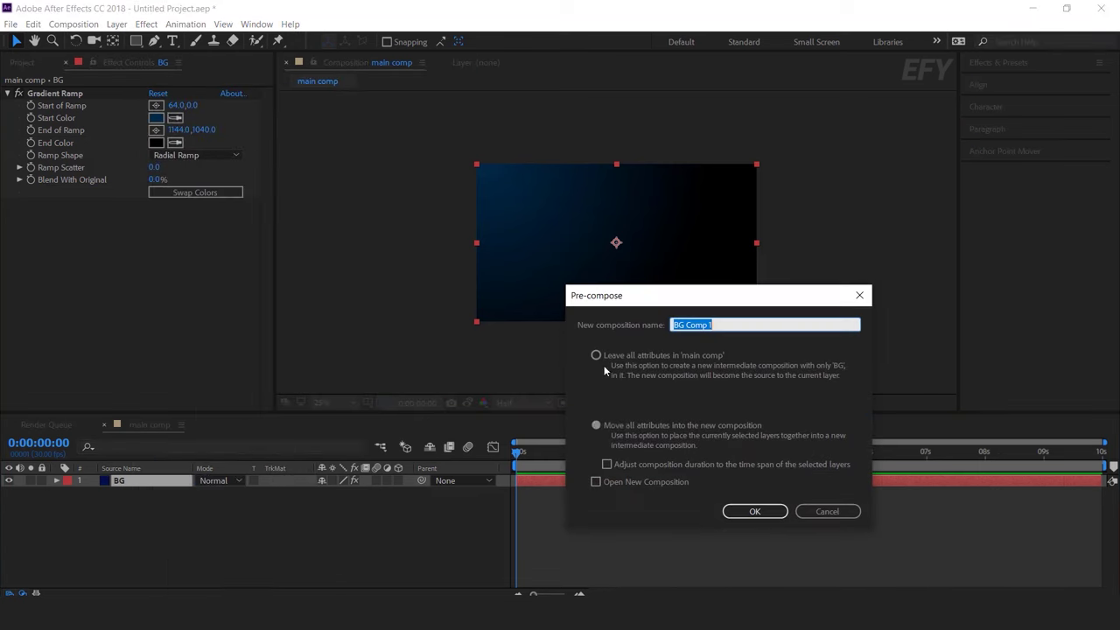
click(714, 323)
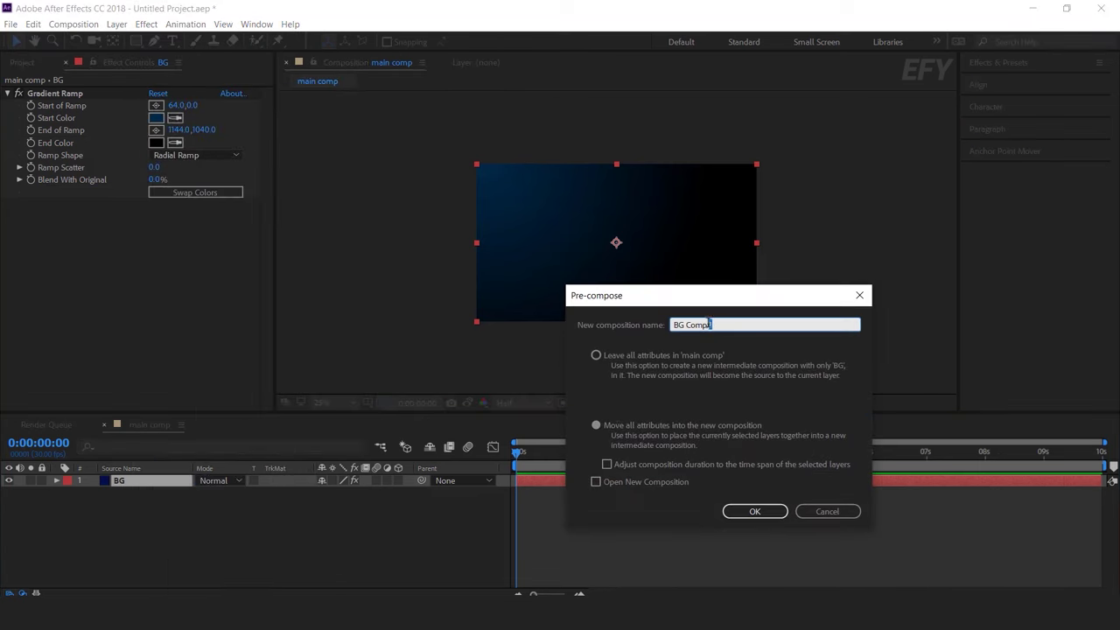
click(754, 511)
click(22, 62)
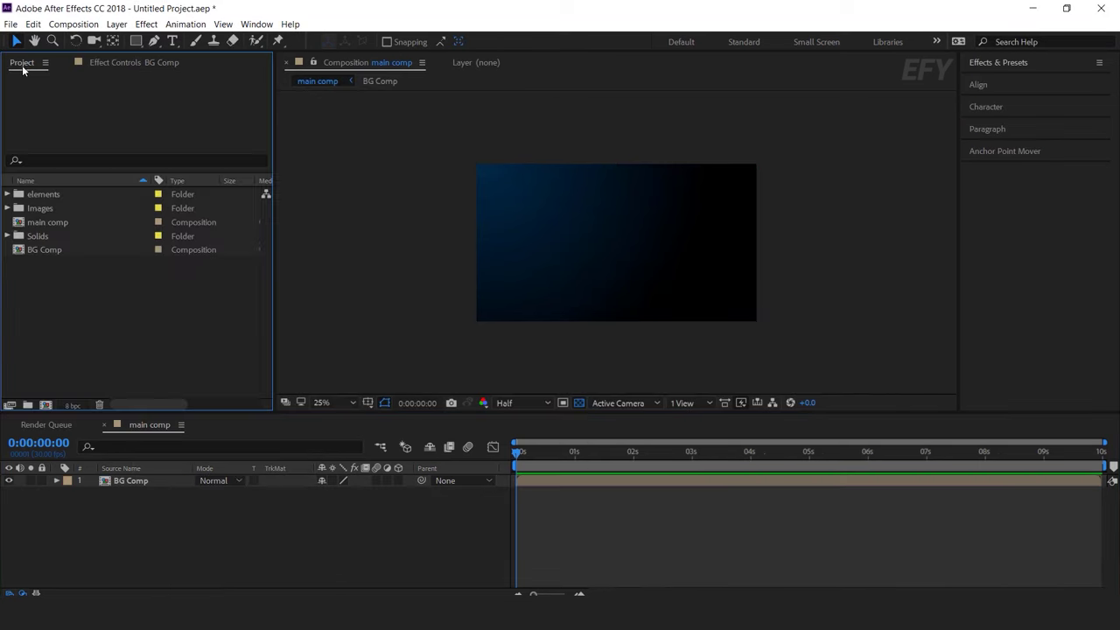
click(44, 405)
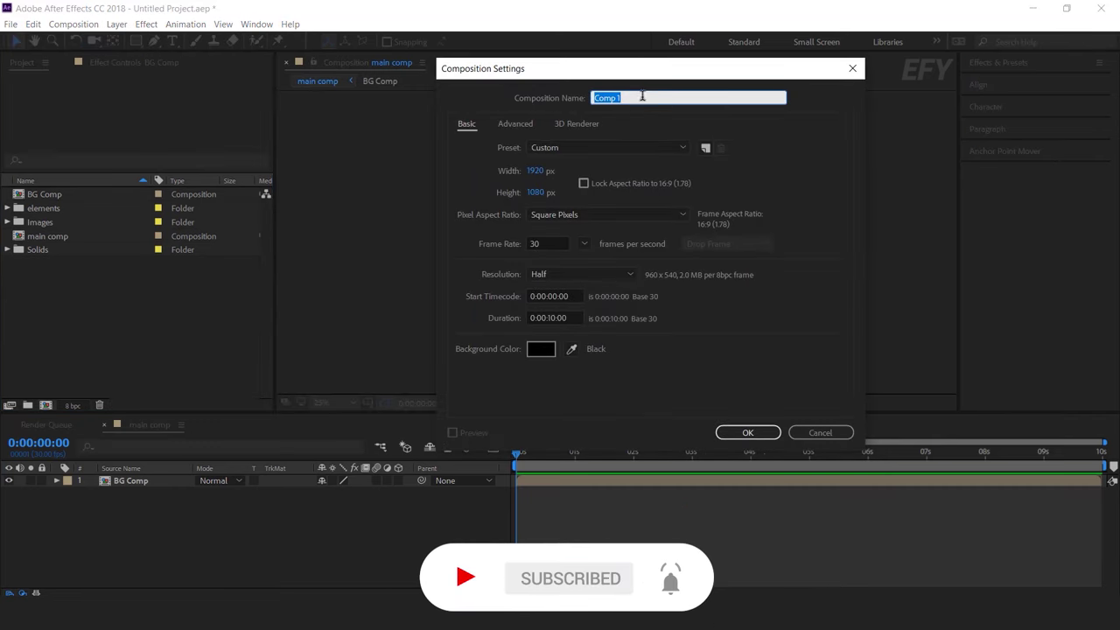
- Create a 'main photo 01' composition and add the orange-jacket woman photo from Images
text(main p)
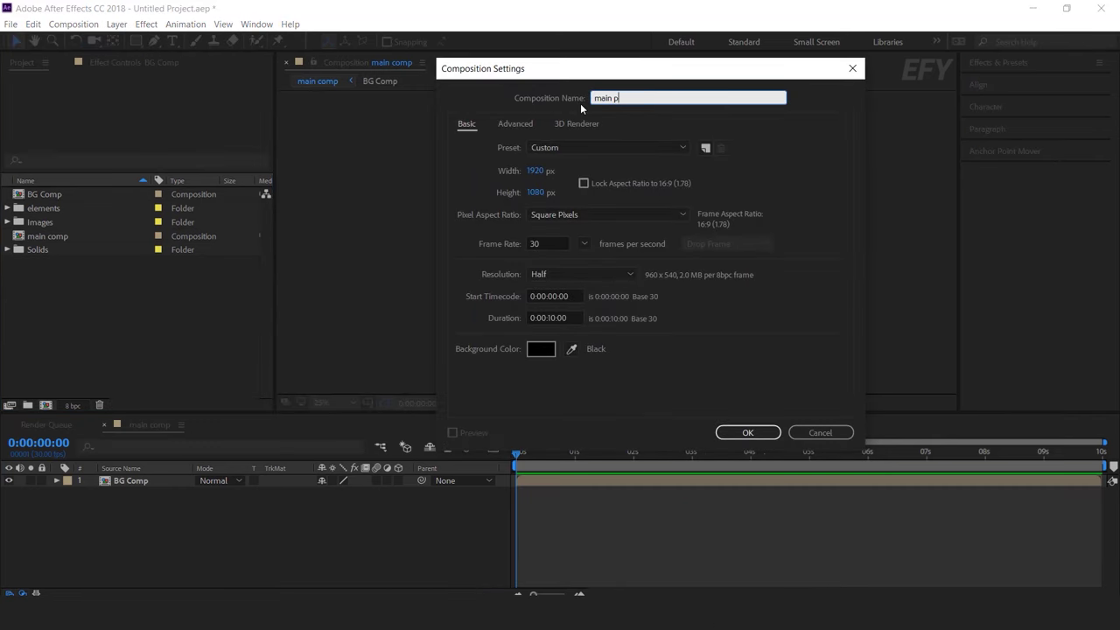
text(hoto 01)
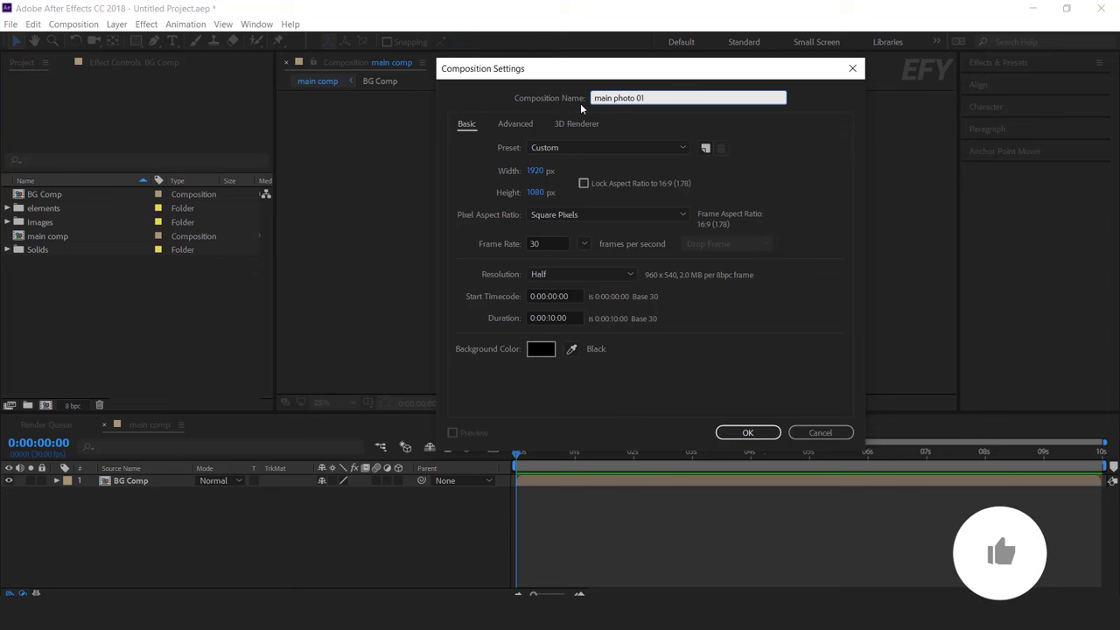
key(Escape)
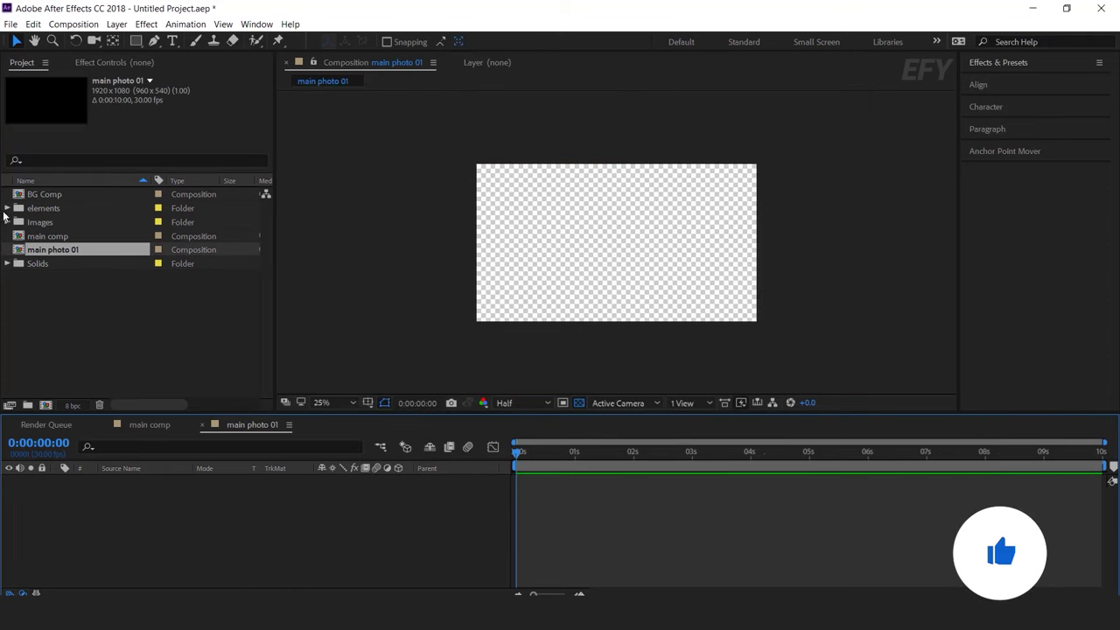
click(55, 221)
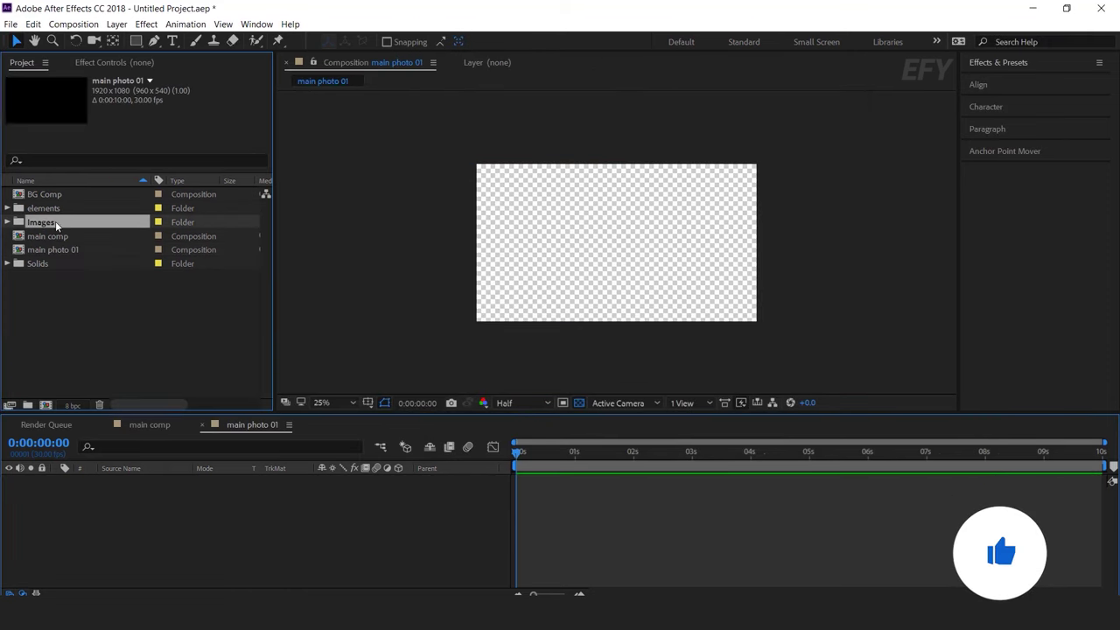
click(7, 222)
click(120, 305)
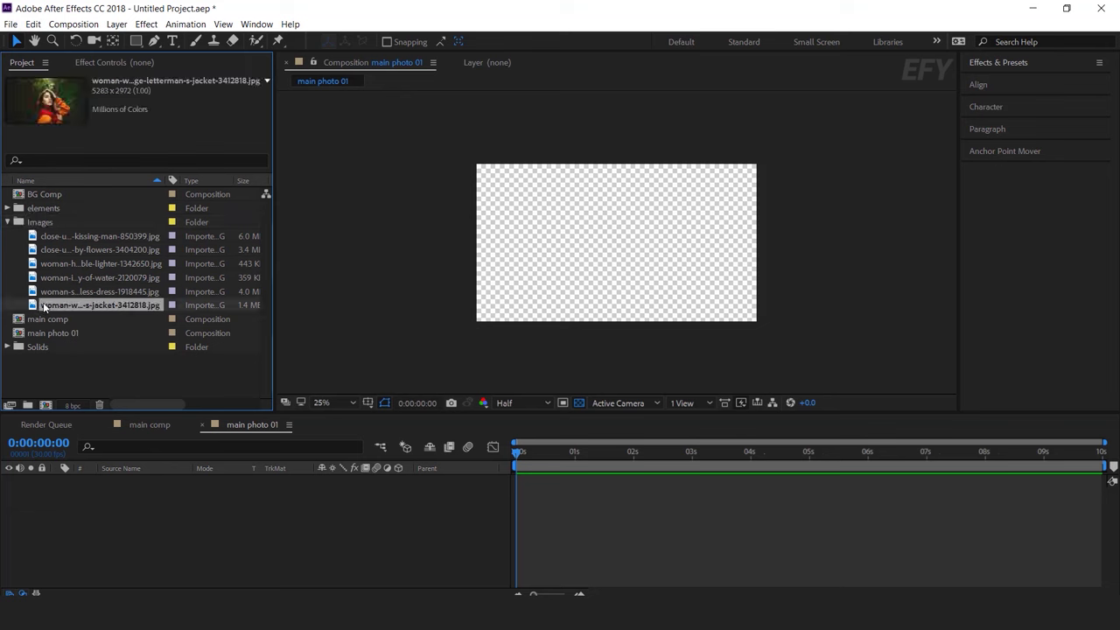
drag(41, 306, 281, 523)
- Scale the photo to 37.6% and return to main comp
key(s)
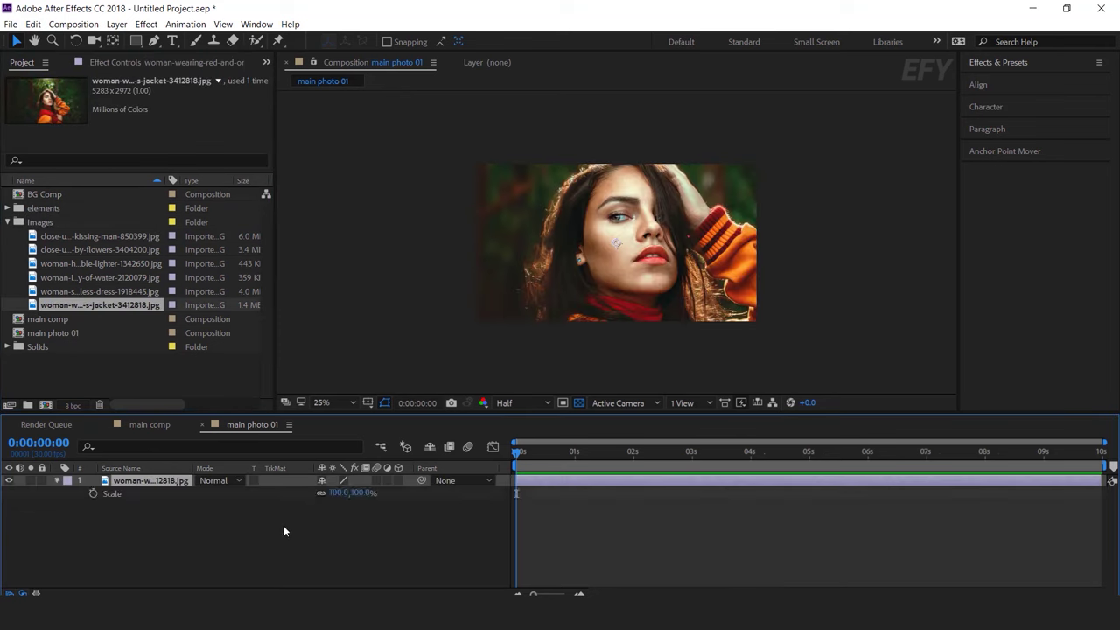
drag(362, 495, 308, 494)
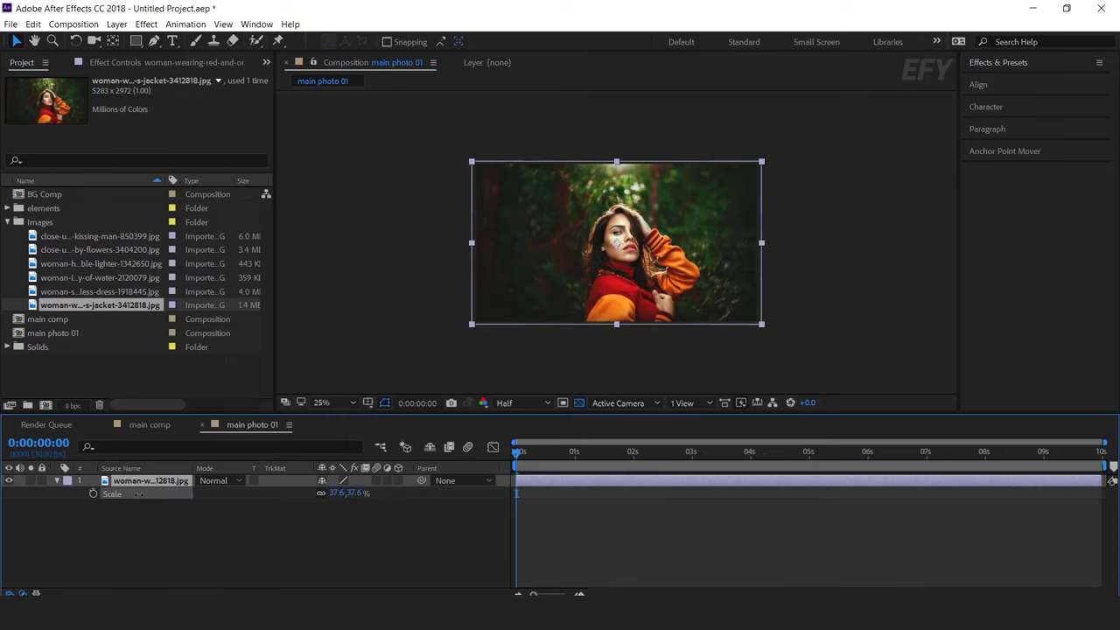
click(196, 461)
click(7, 222)
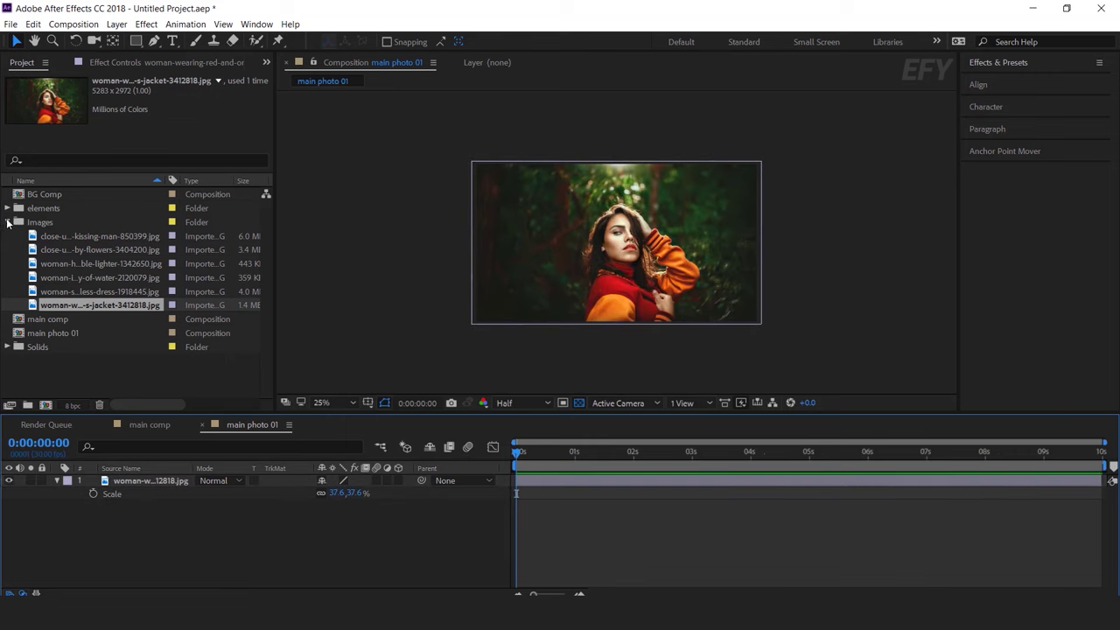
click(203, 426)
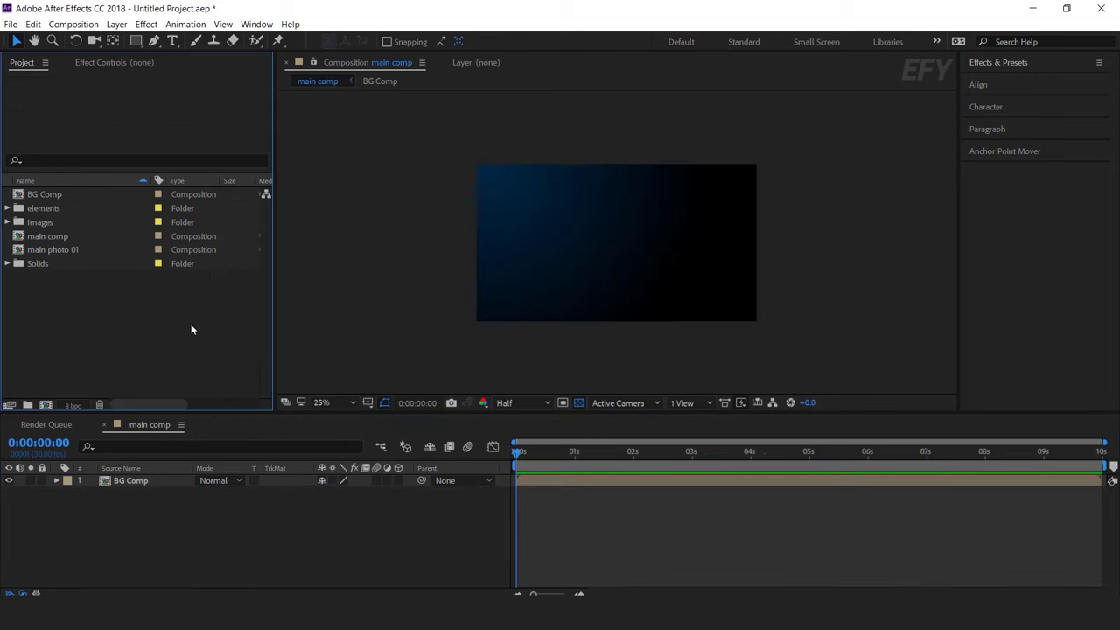
- Create a 1920×1500 composition named 'placeholder 01'
click(45, 404)
text(placeholder 01)
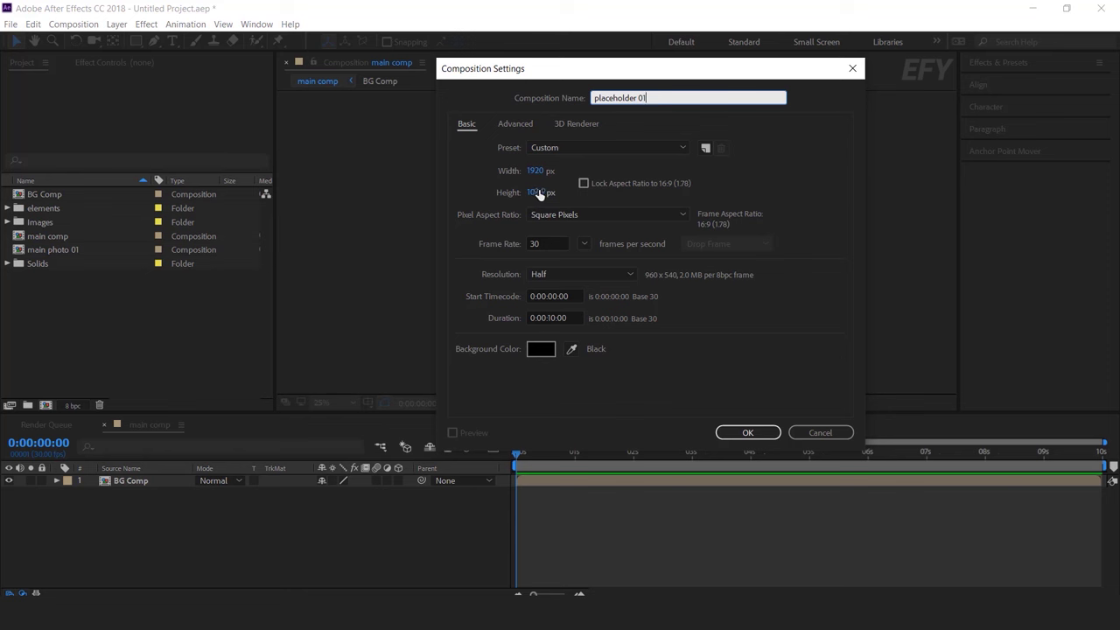
click(539, 192)
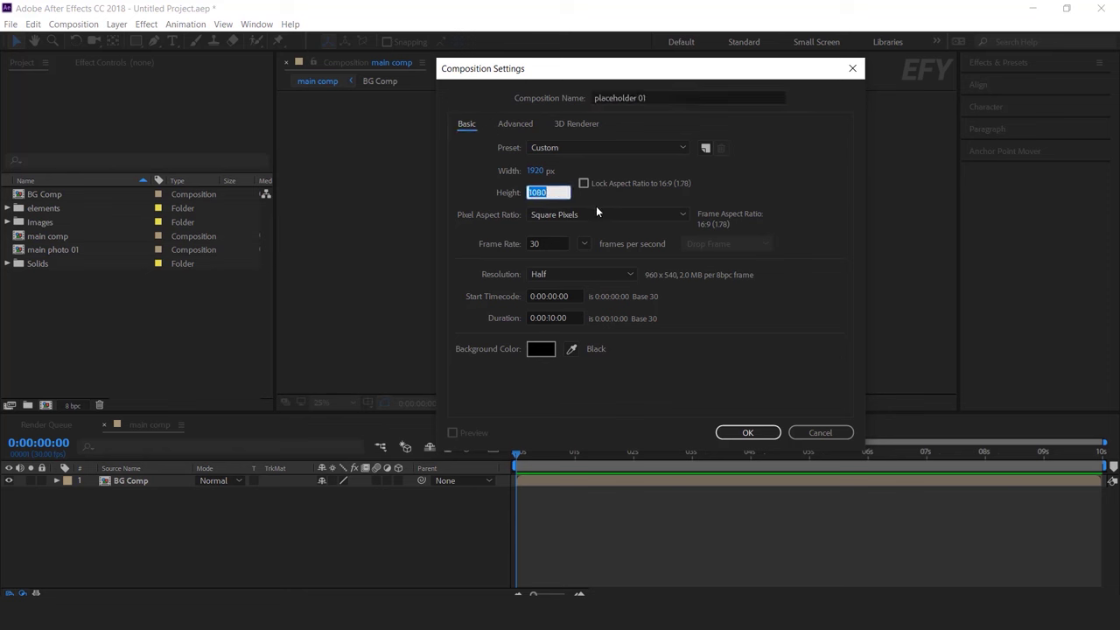
text(1500)
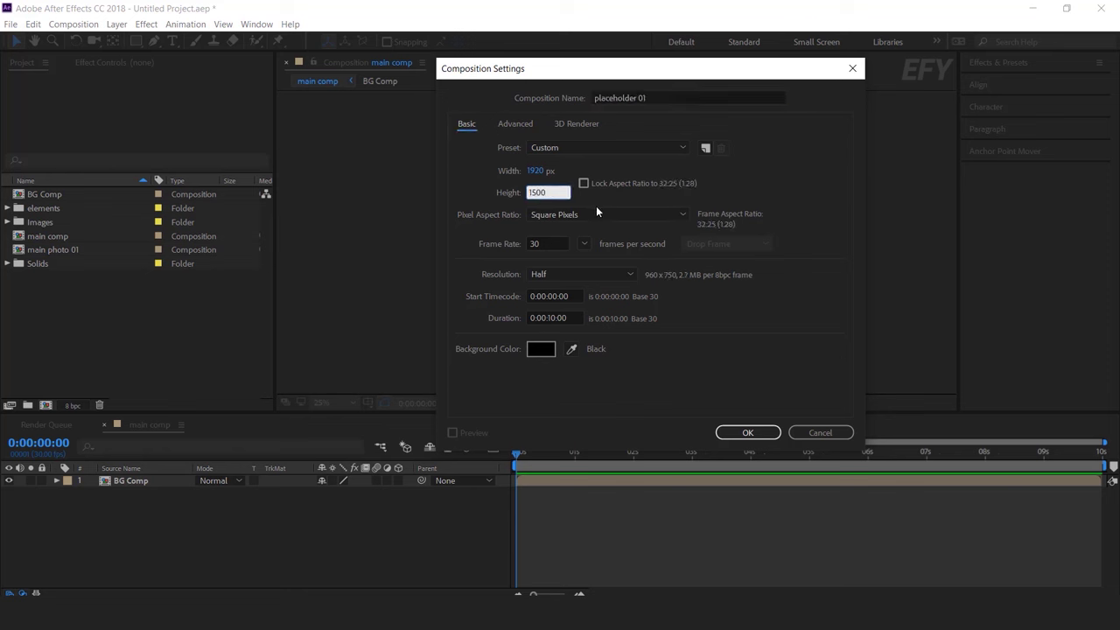
key(Return)
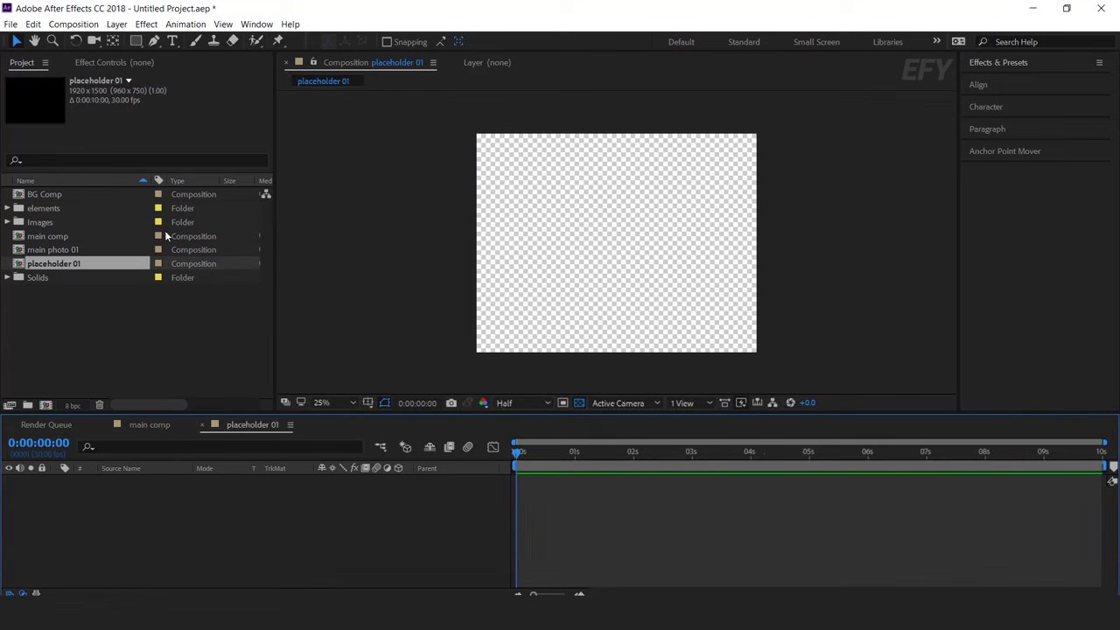
- Add the kissing-couple photo from Images to placeholder 01 and scale it to 39.9%
click(48, 280)
click(39, 222)
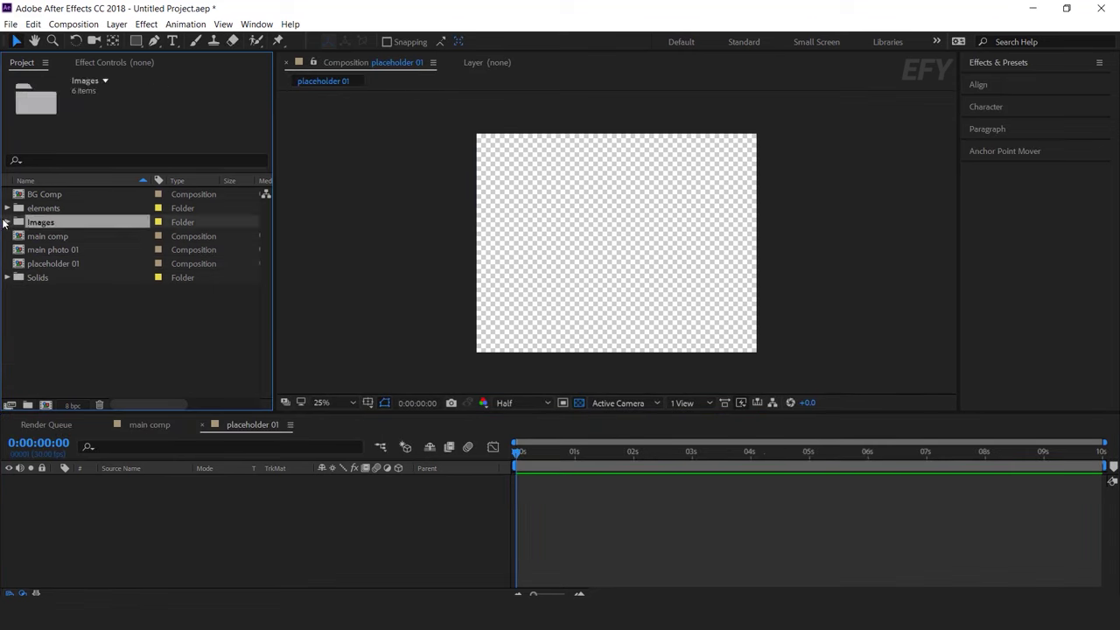
click(10, 223)
drag(96, 236, 274, 504)
key(s)
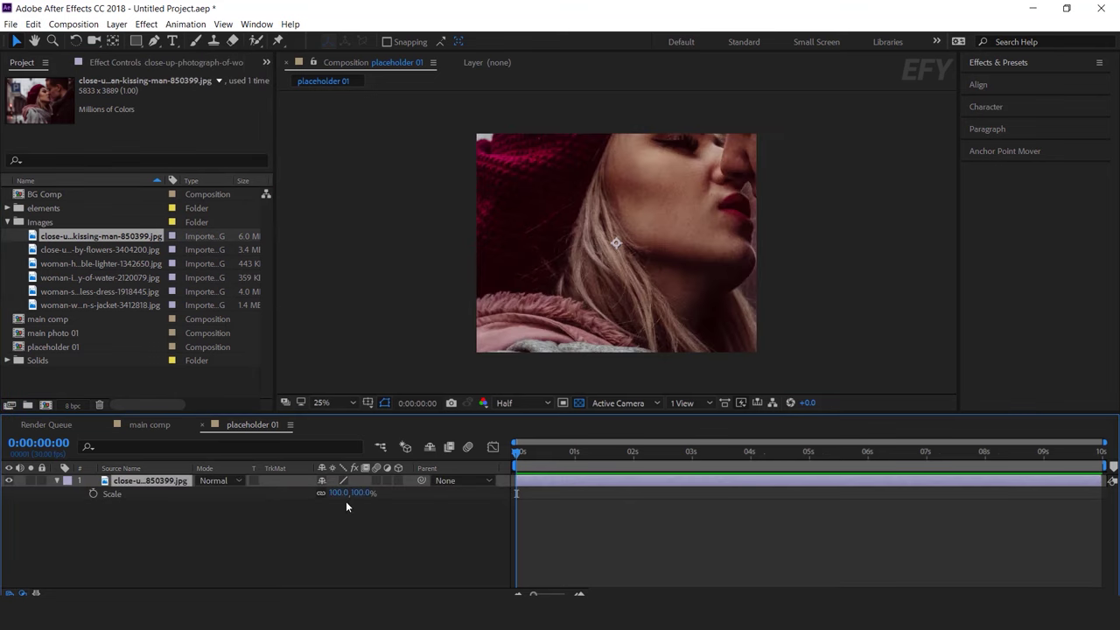
drag(346, 493, 164, 496)
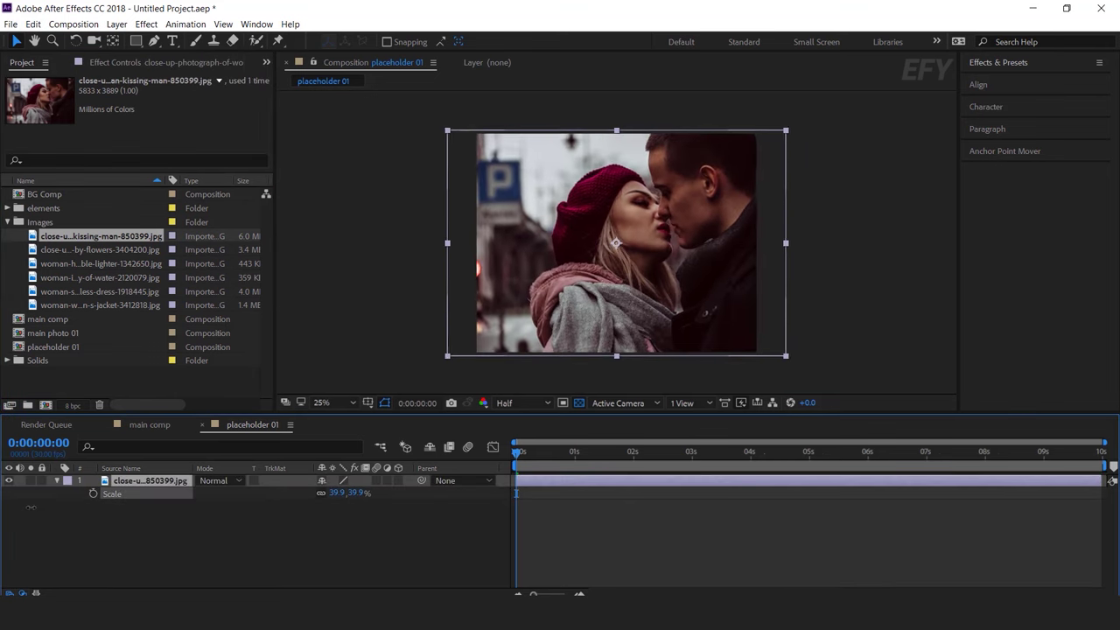
click(57, 481)
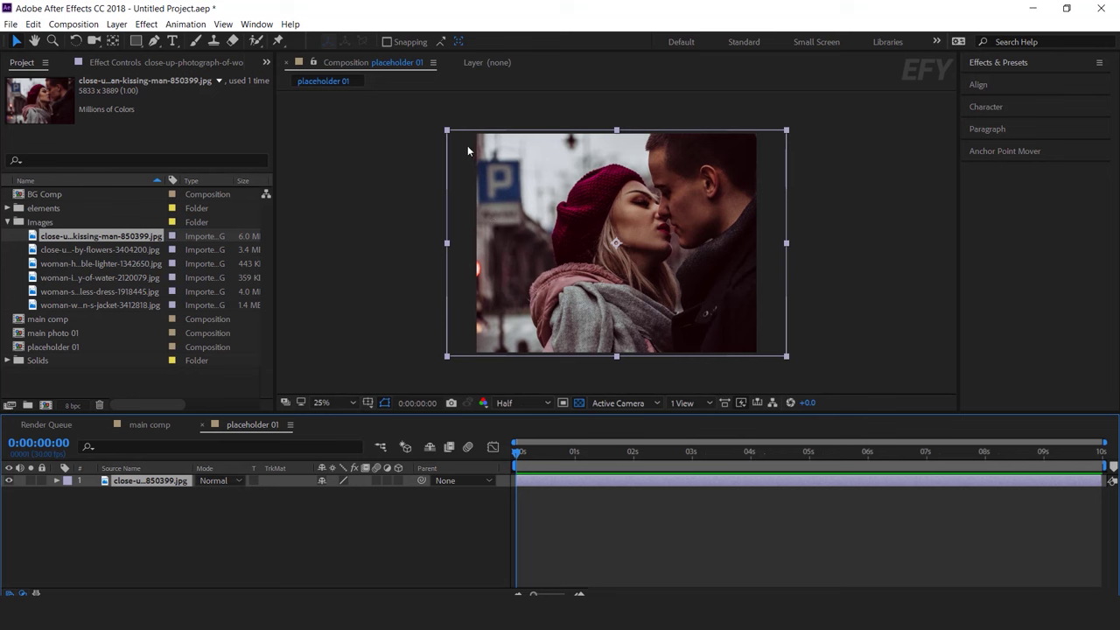
click(135, 42)
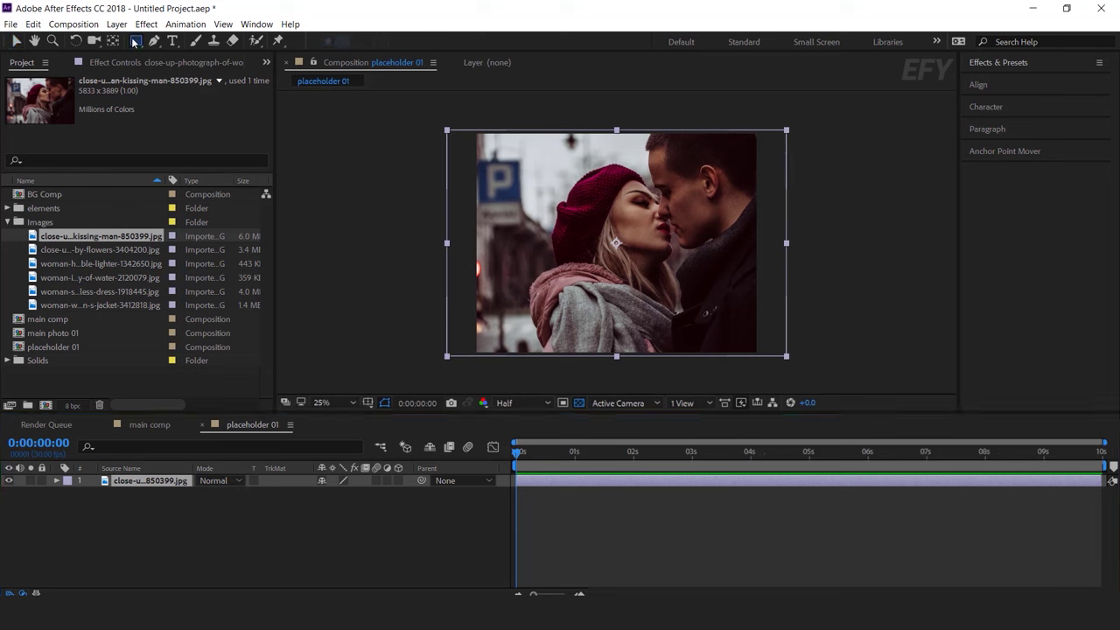
- Frame the placeholder 01 photo with a full-comp rectangle having a white FFFFFF stroke 70 px wide
key(v)
key(s)
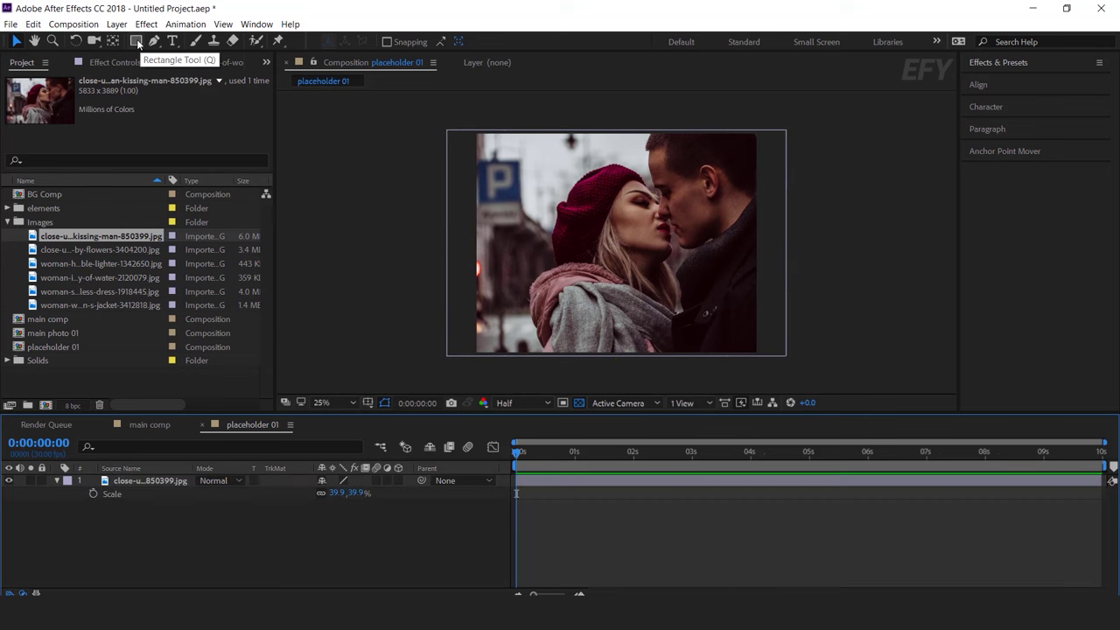
double_click(136, 41)
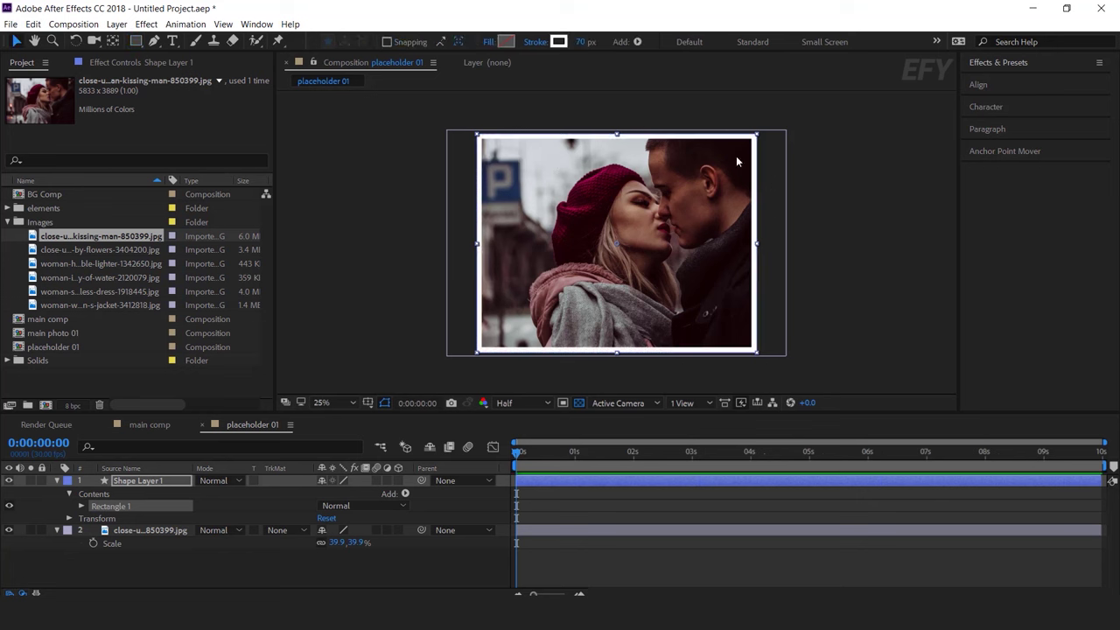
click(559, 41)
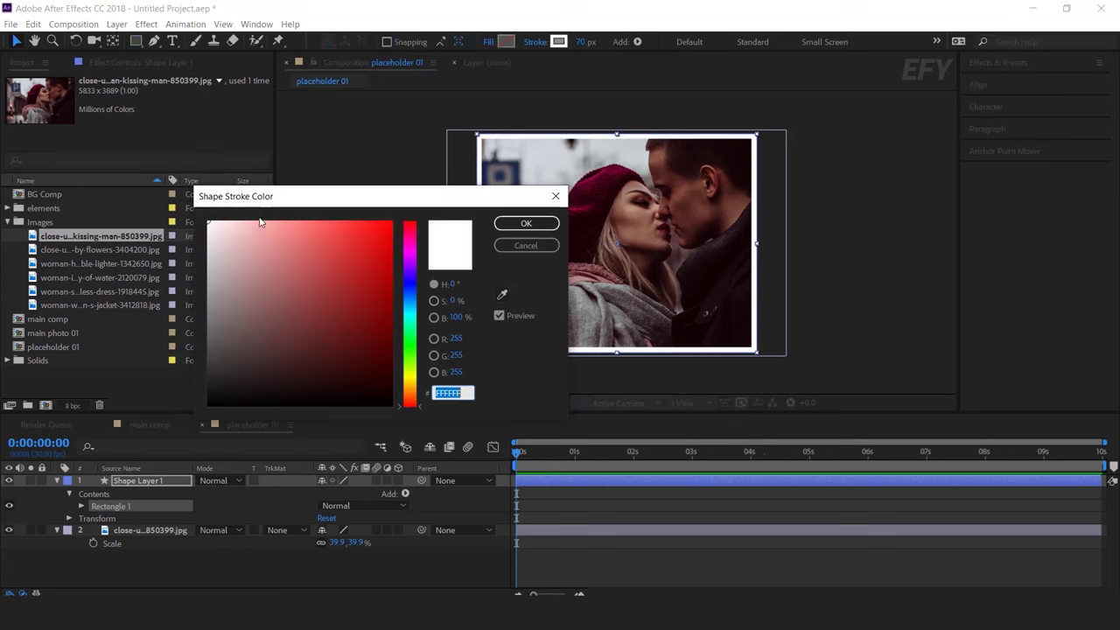
click(525, 223)
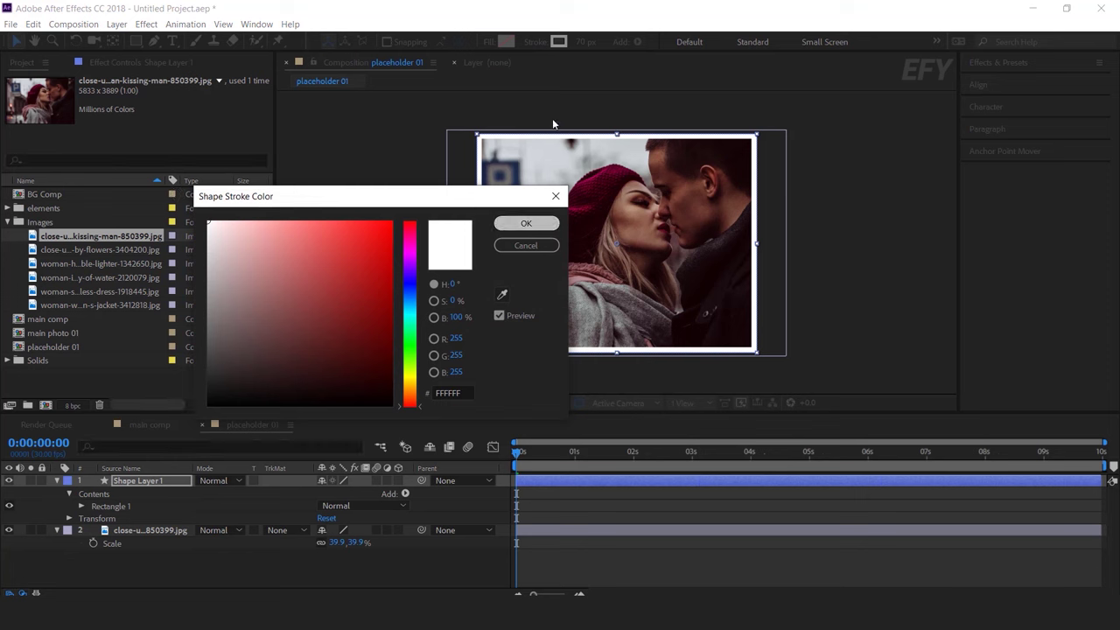
drag(581, 42, 624, 42)
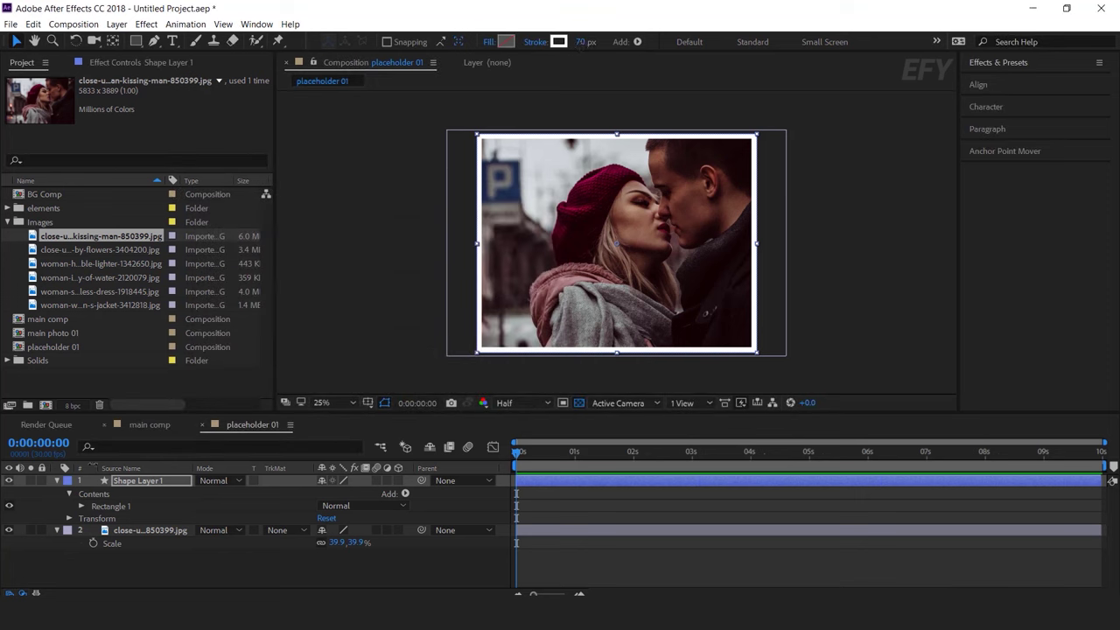
click(57, 481)
click(57, 493)
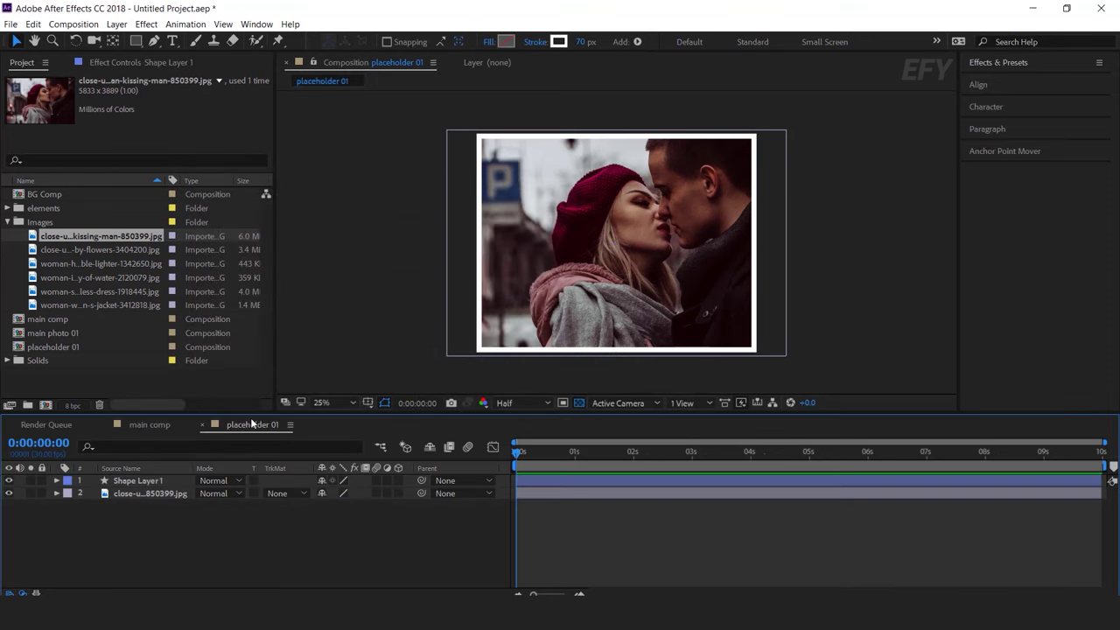
click(203, 424)
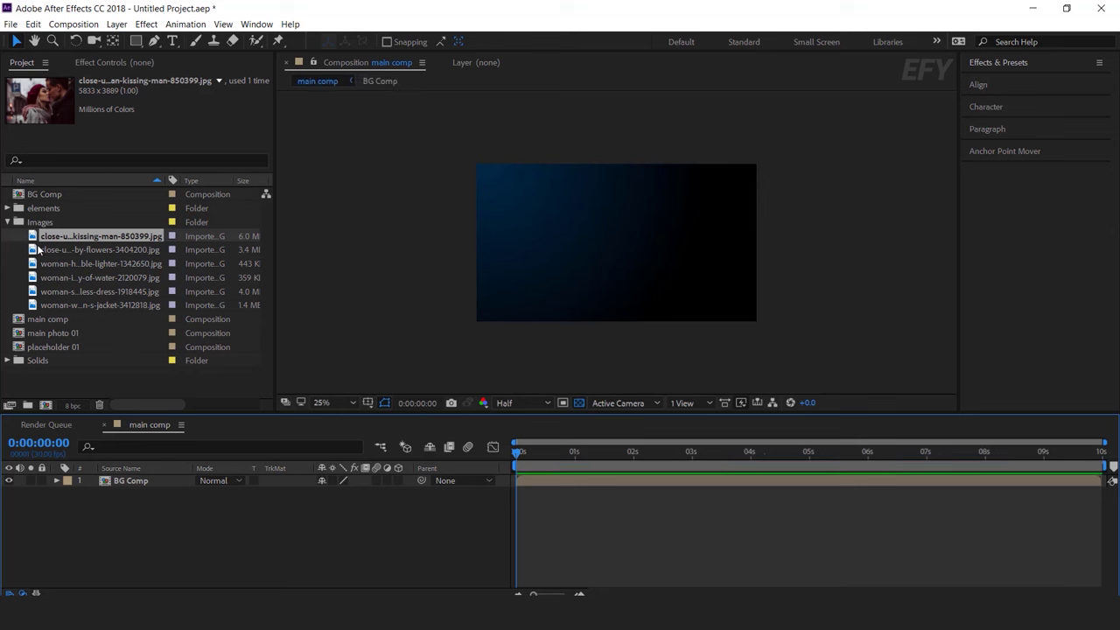
- Duplicate placeholder 01 into placeholder 02 through 05
click(7, 222)
click(99, 312)
click(73, 264)
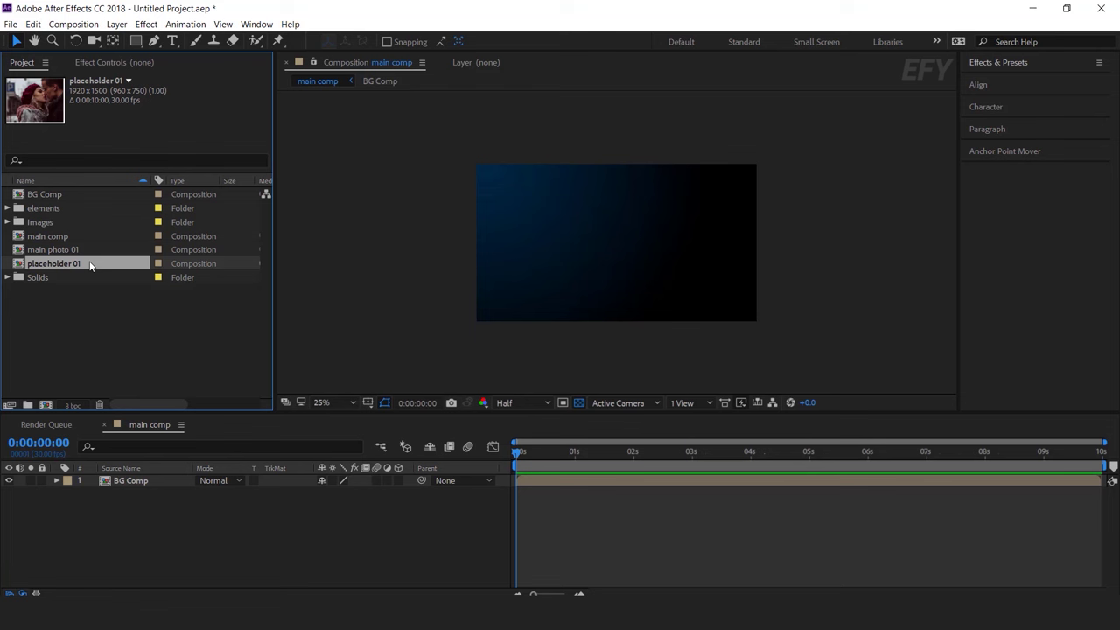
key(ctrl+d)
key(ctrl+d)
key(ctrl+d)
key(ctrl+d)
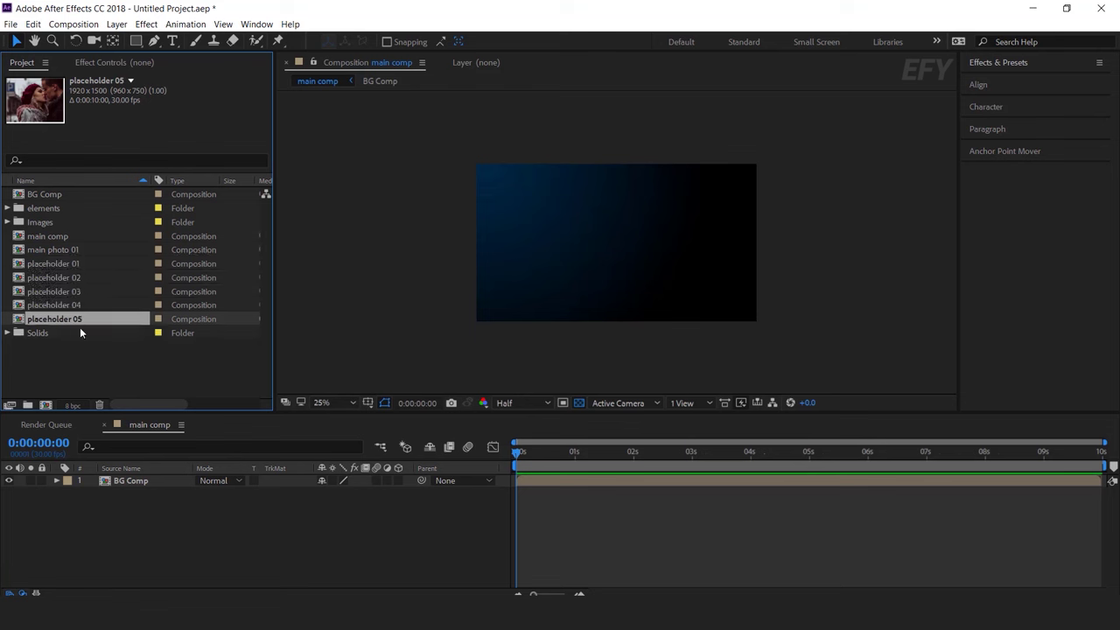
- Add placeholders 01–05 to main comp above BG Comp as 3D layers
click(86, 264)
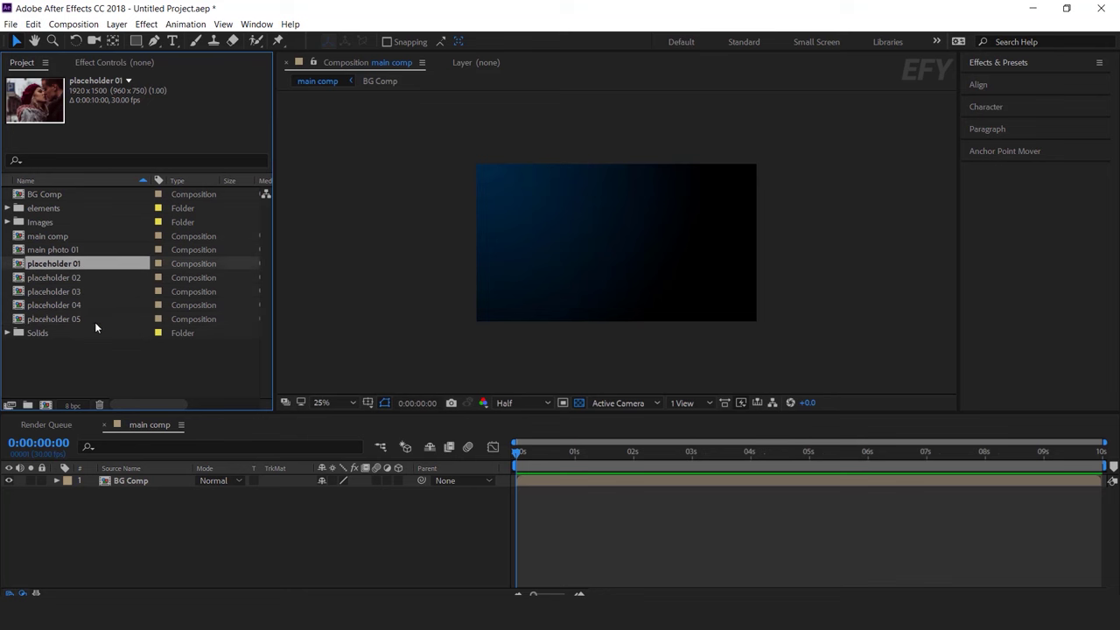
shift+click(92, 320)
drag(73, 271, 157, 488)
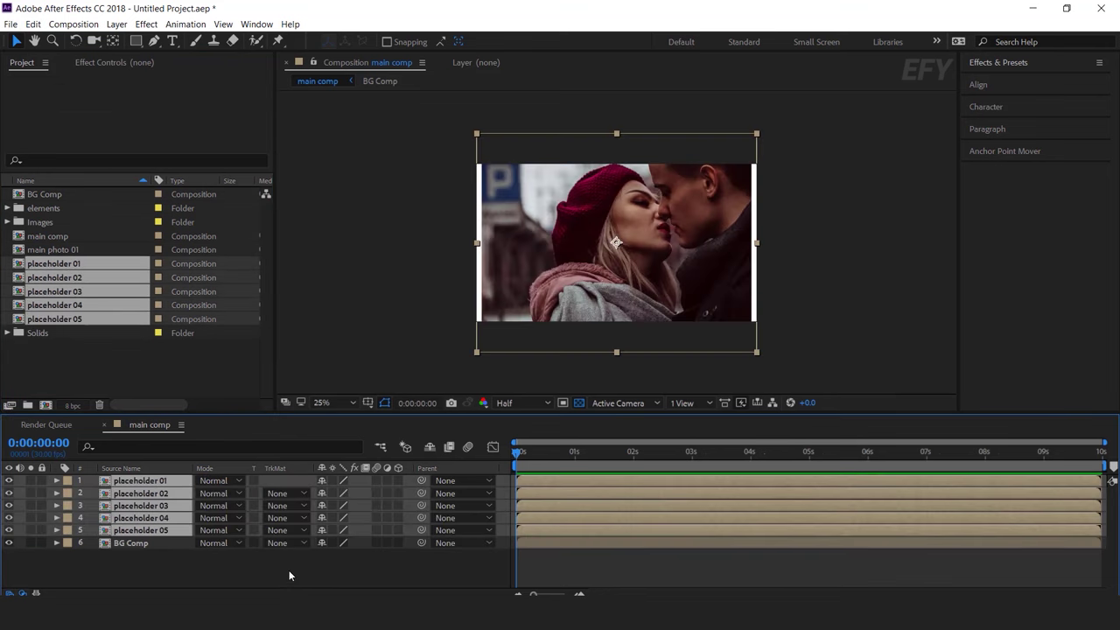
click(398, 480)
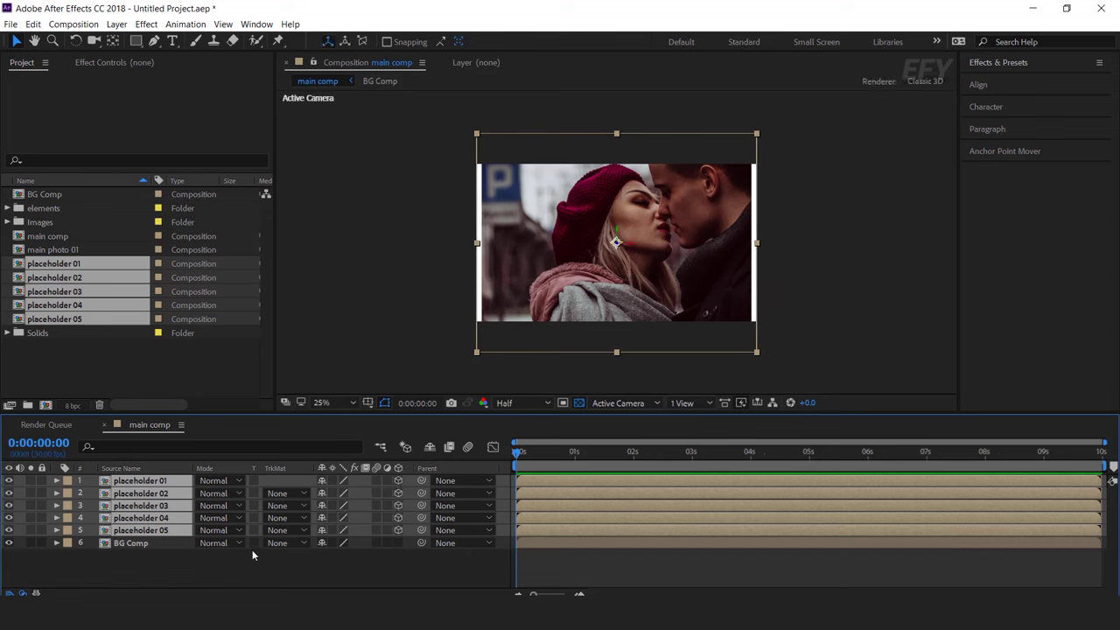
- Set all five placeholder layers to 50% scale
key(s)
click(382, 493)
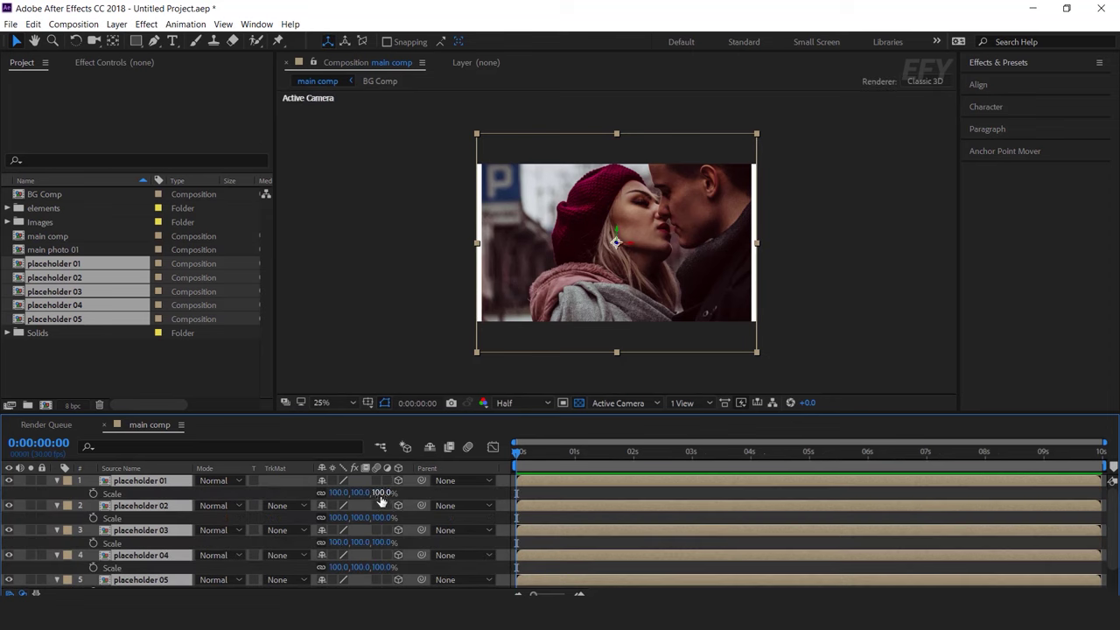
text(50)
key(Return)
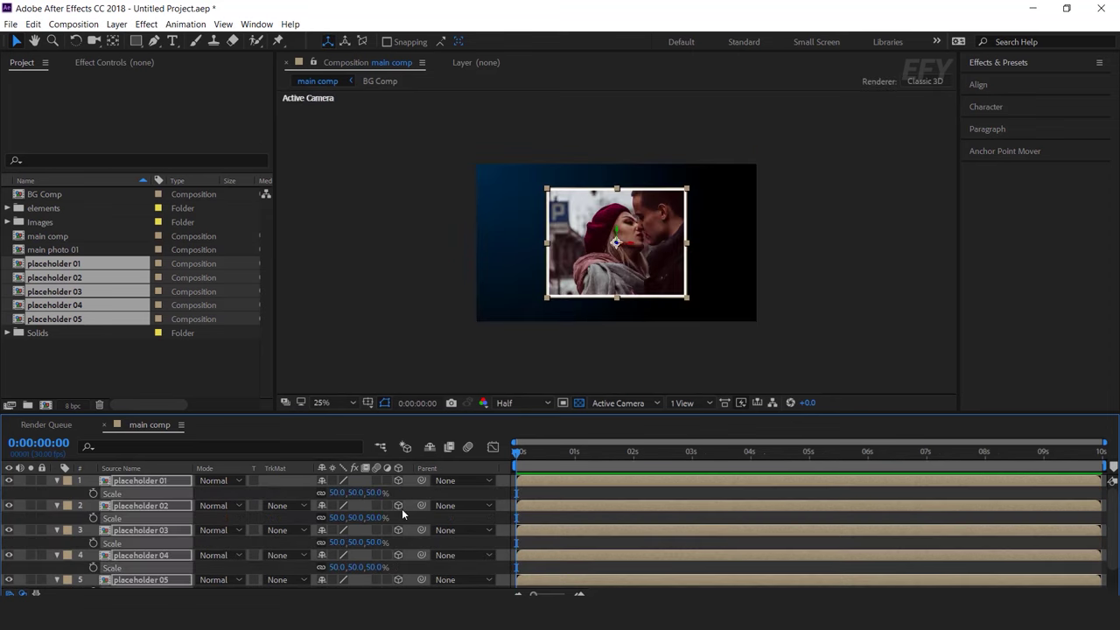
click(57, 481)
click(234, 558)
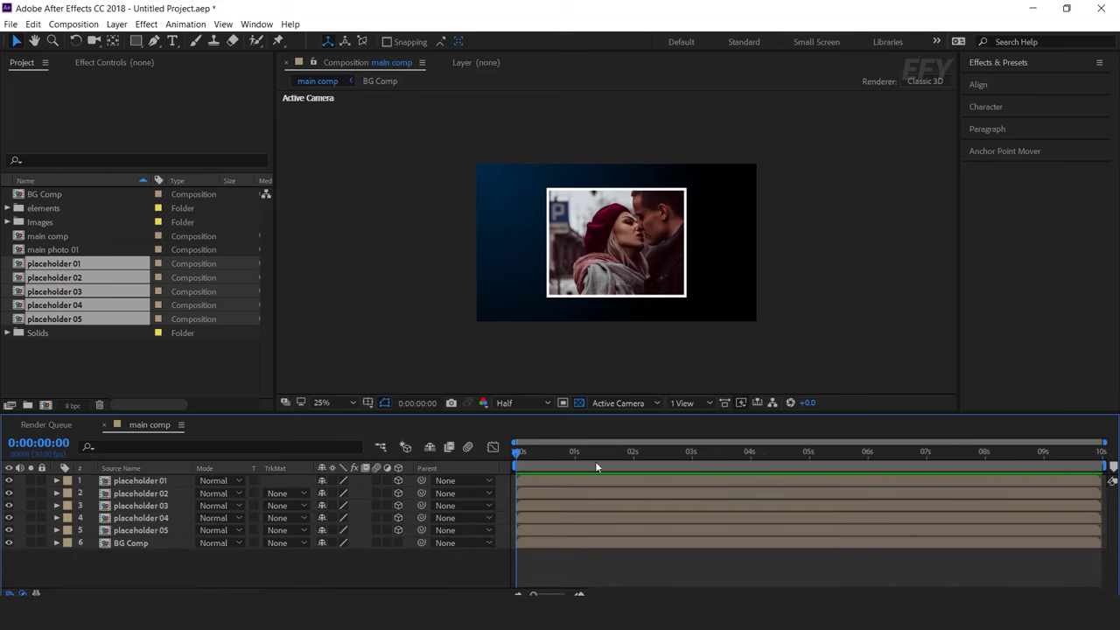
double_click(165, 494)
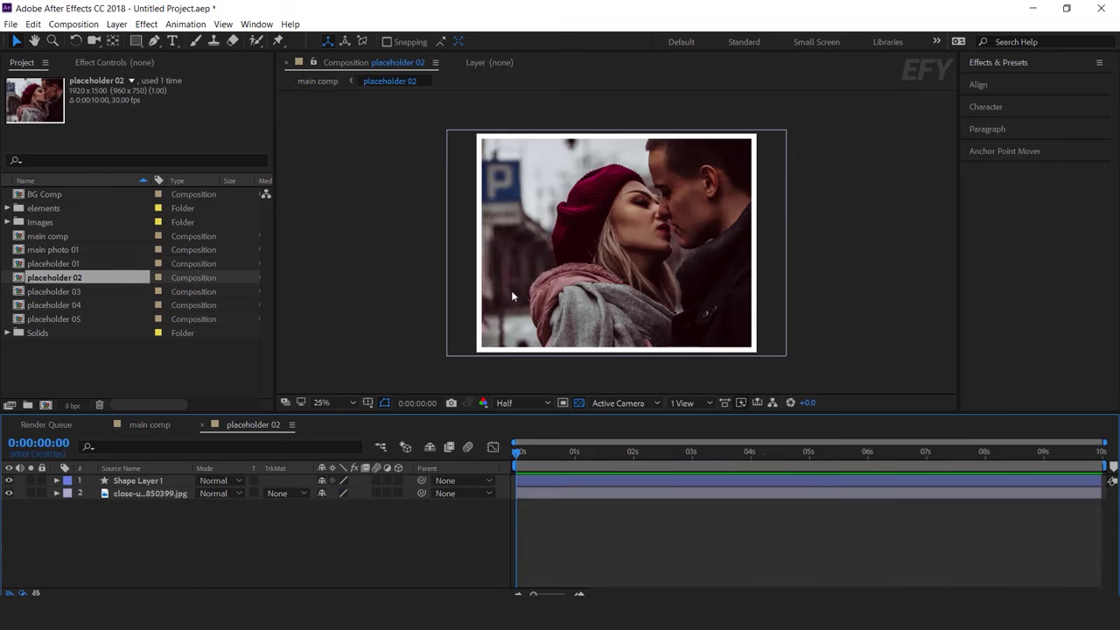
- Replace placeholder 02's photo with the woman-among-flowers portrait
click(8, 222)
click(87, 249)
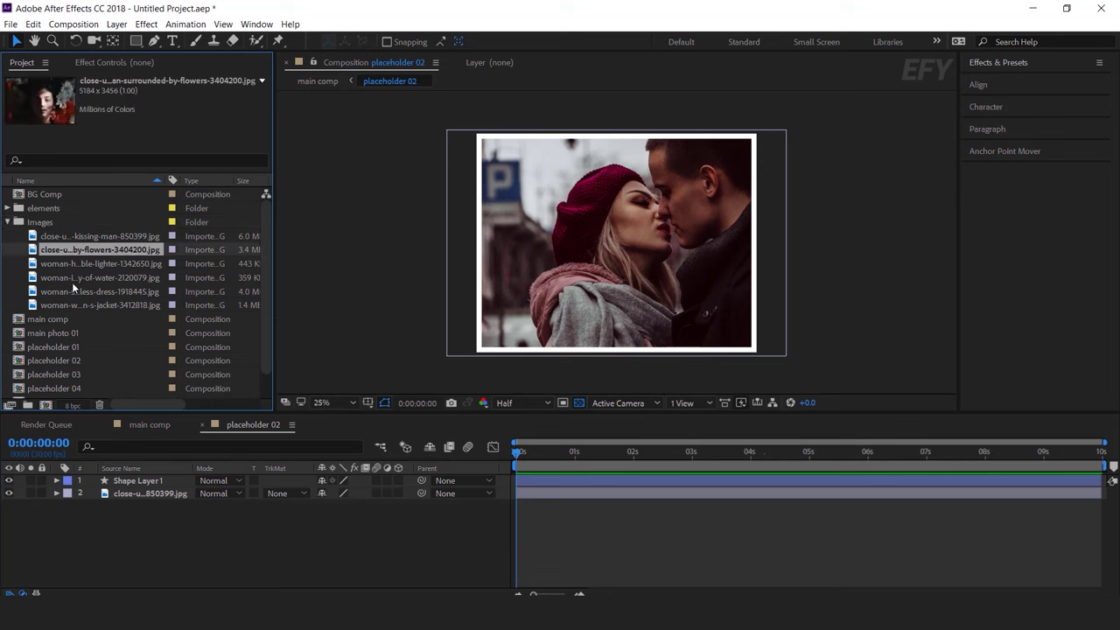
click(172, 495)
drag(131, 251, 173, 495)
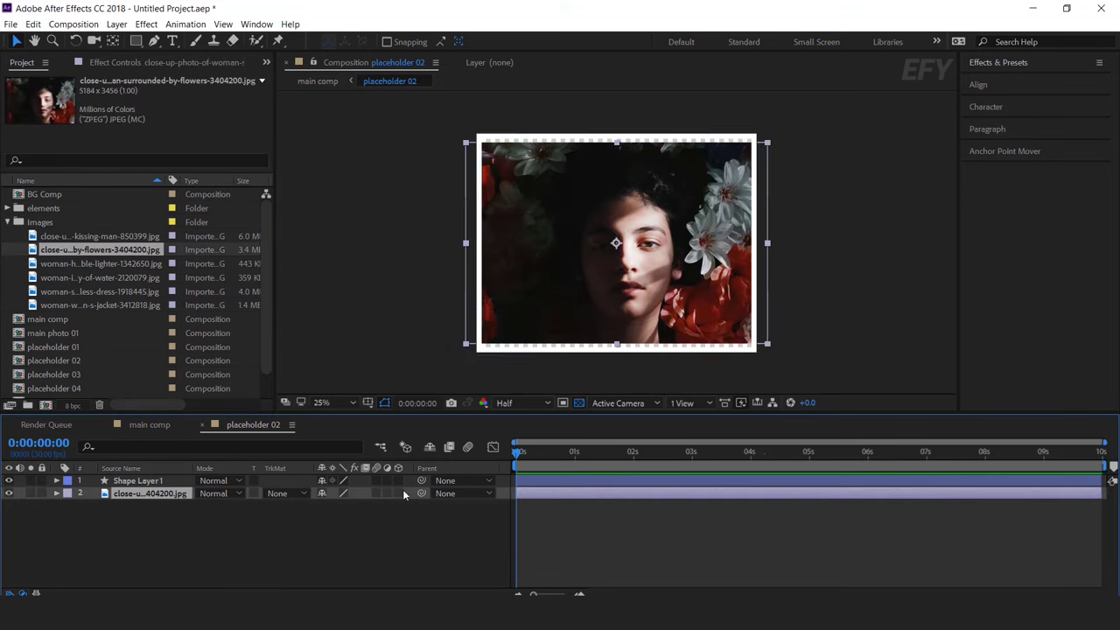
click(786, 357)
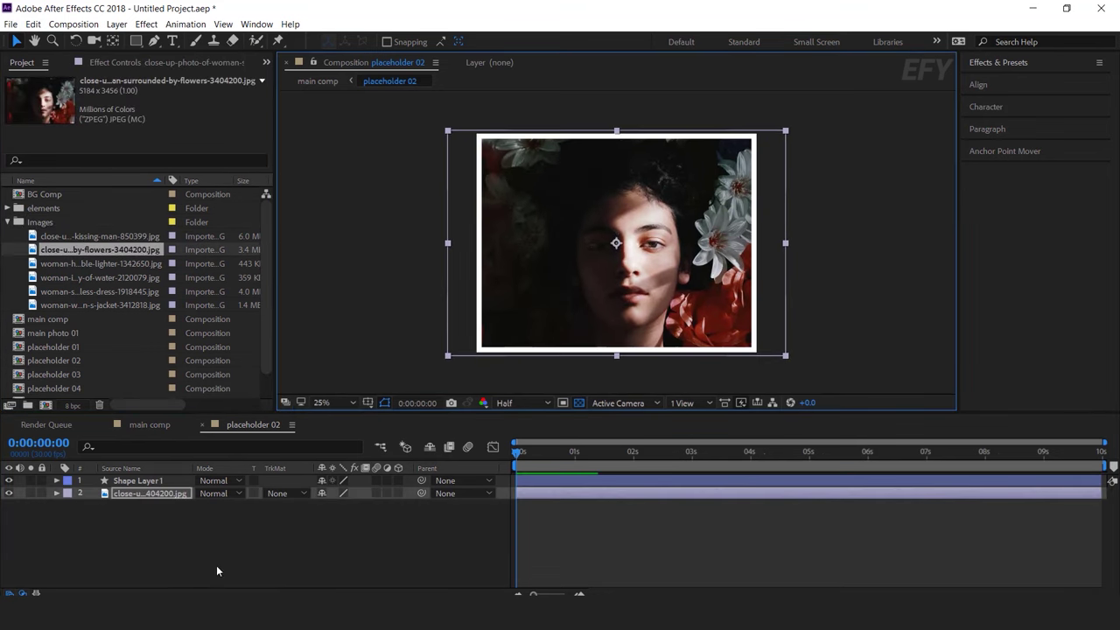
click(192, 445)
click(202, 425)
- Replace placeholder 03's photo with the woman-holding-lighters image and fit it to fill the comp
double_click(156, 501)
click(160, 490)
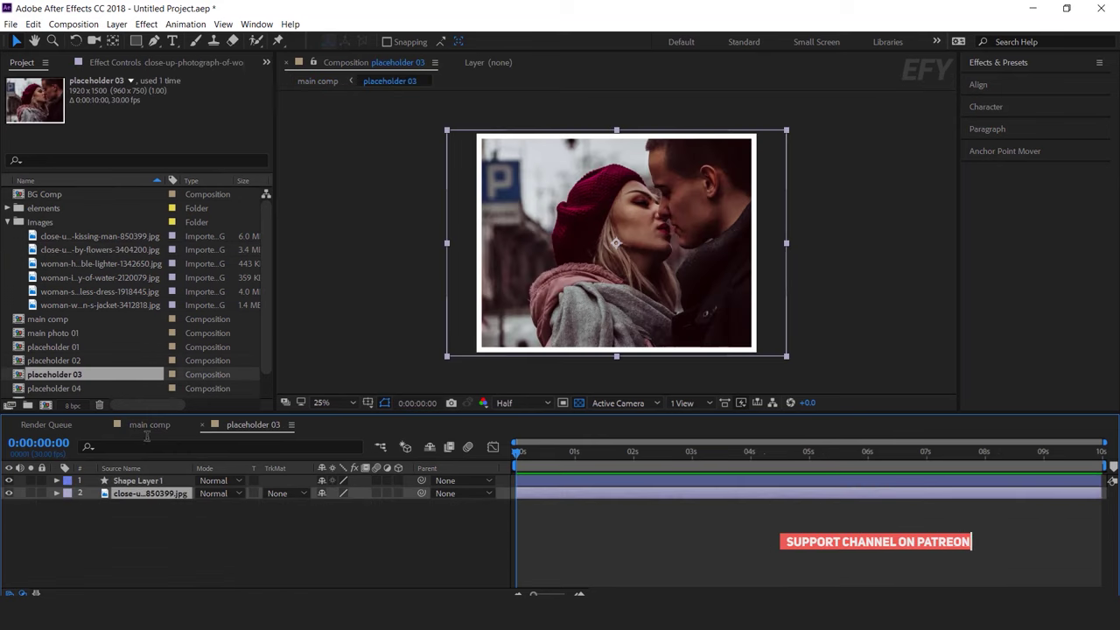
click(118, 264)
drag(98, 262, 170, 496)
key(ctrl+alt+f)
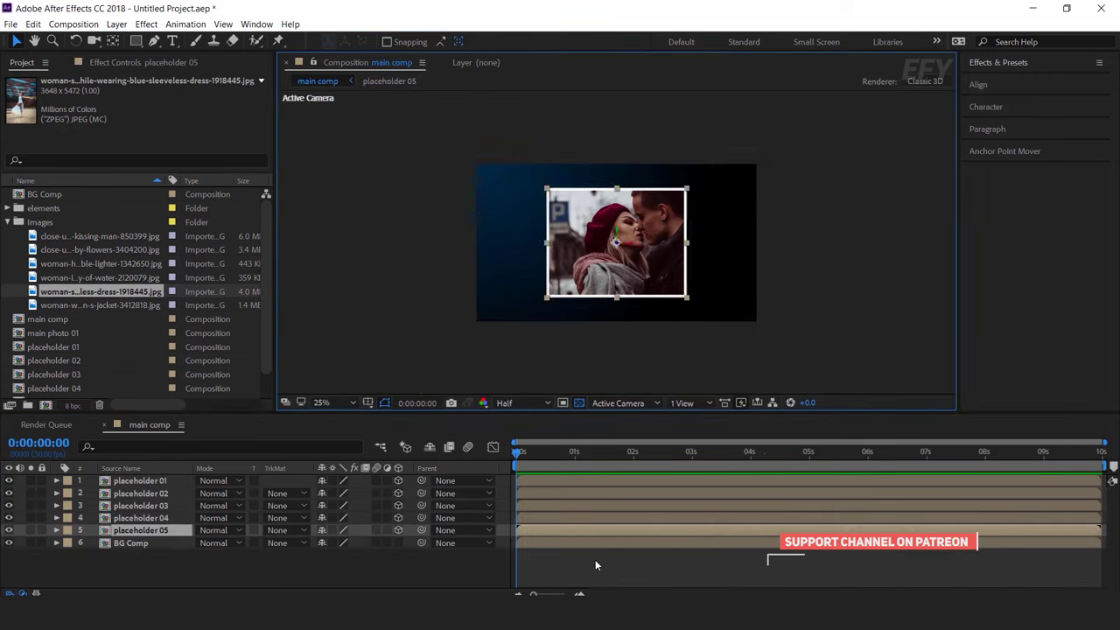
click(595, 565)
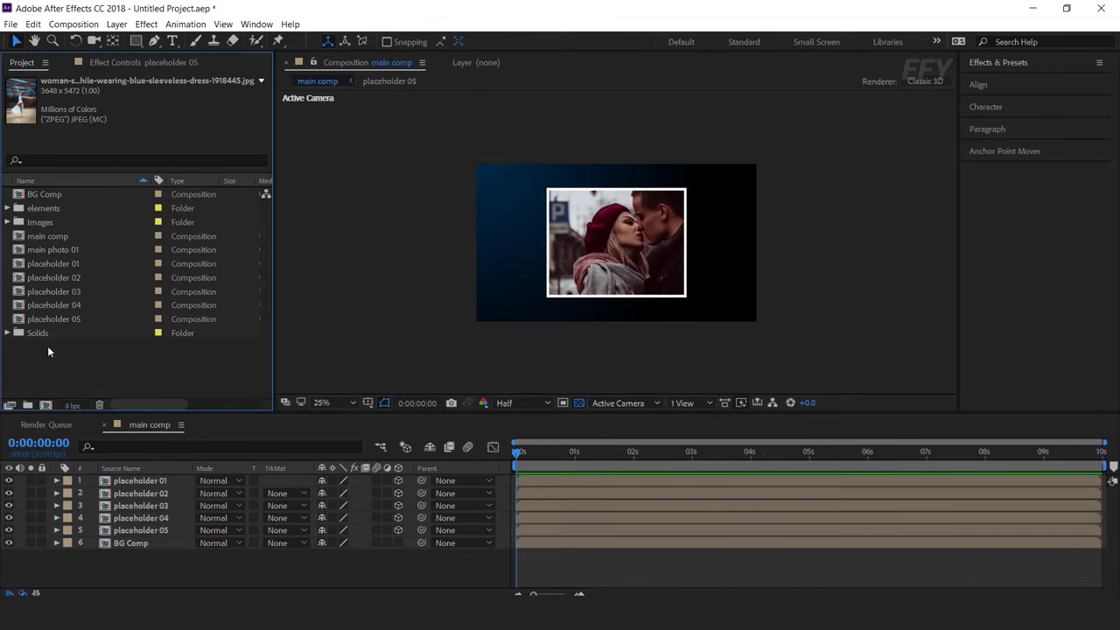
- Add main photo 01 to main comp below placeholder 03 at 70% scale
click(47, 346)
click(48, 252)
drag(48, 247, 161, 512)
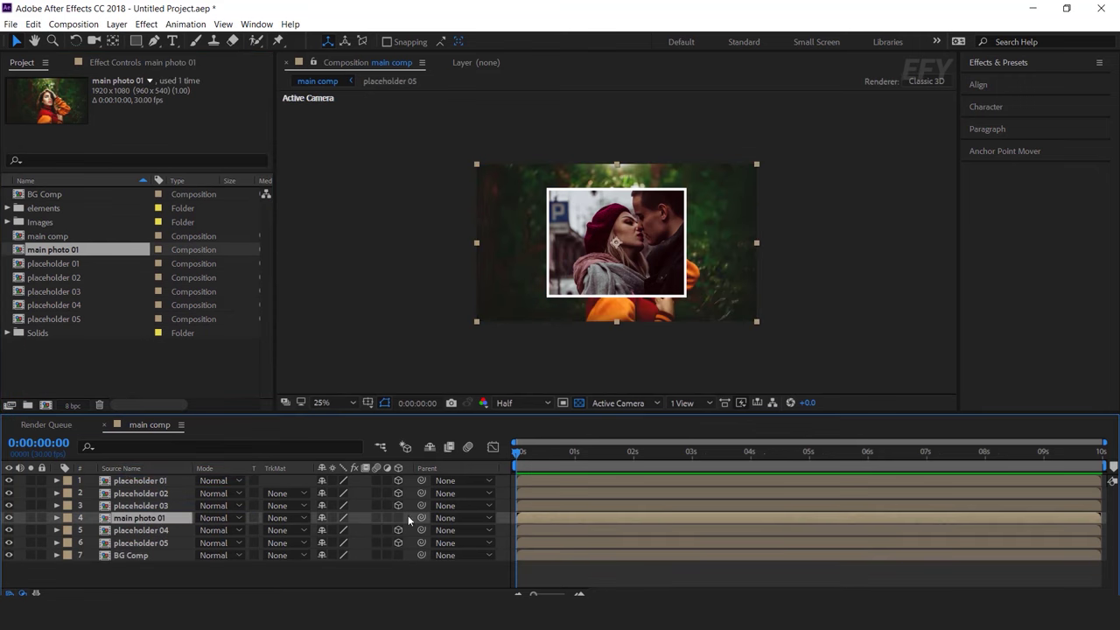
key(s)
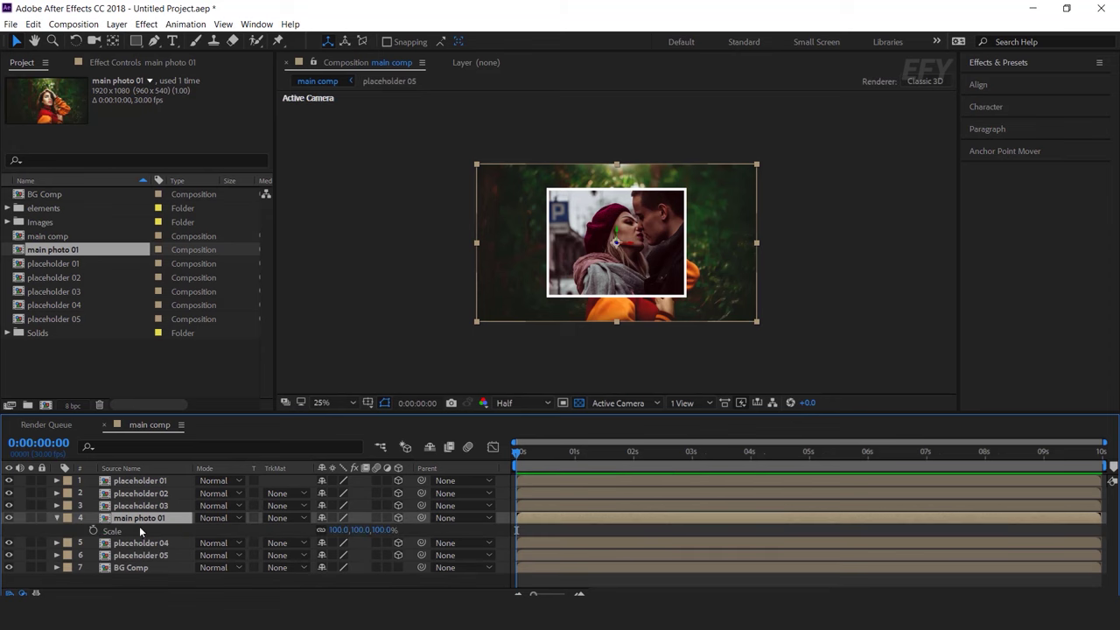
click(383, 530)
text(70)
key(Return)
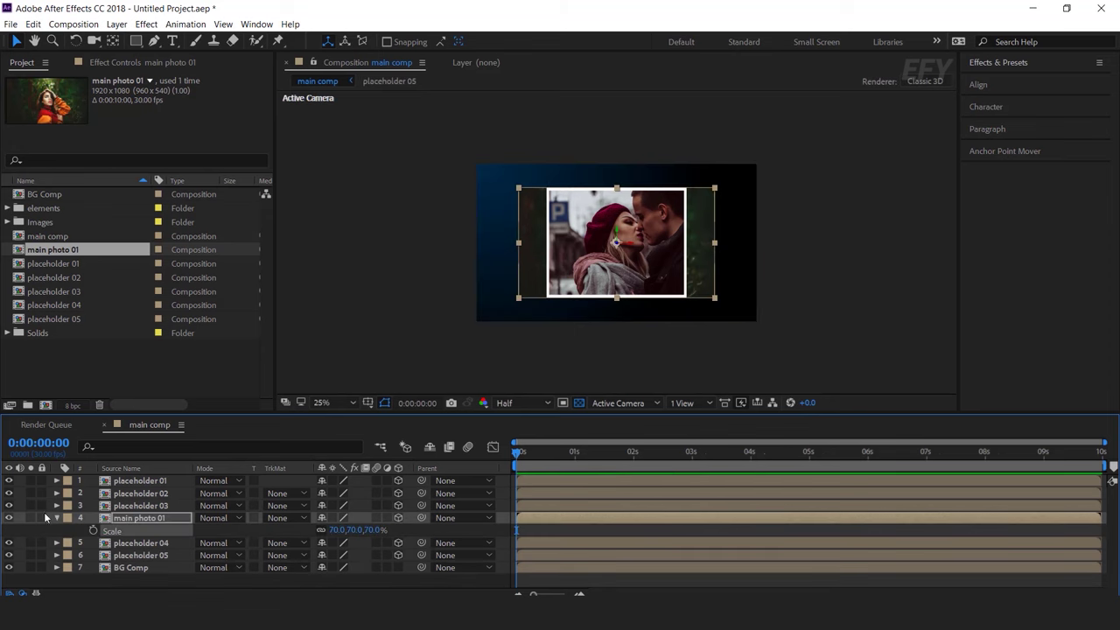
key(s)
- Add a new camera, Camera 1, to main comp
right_click(334, 243)
mouse_move(366, 250)
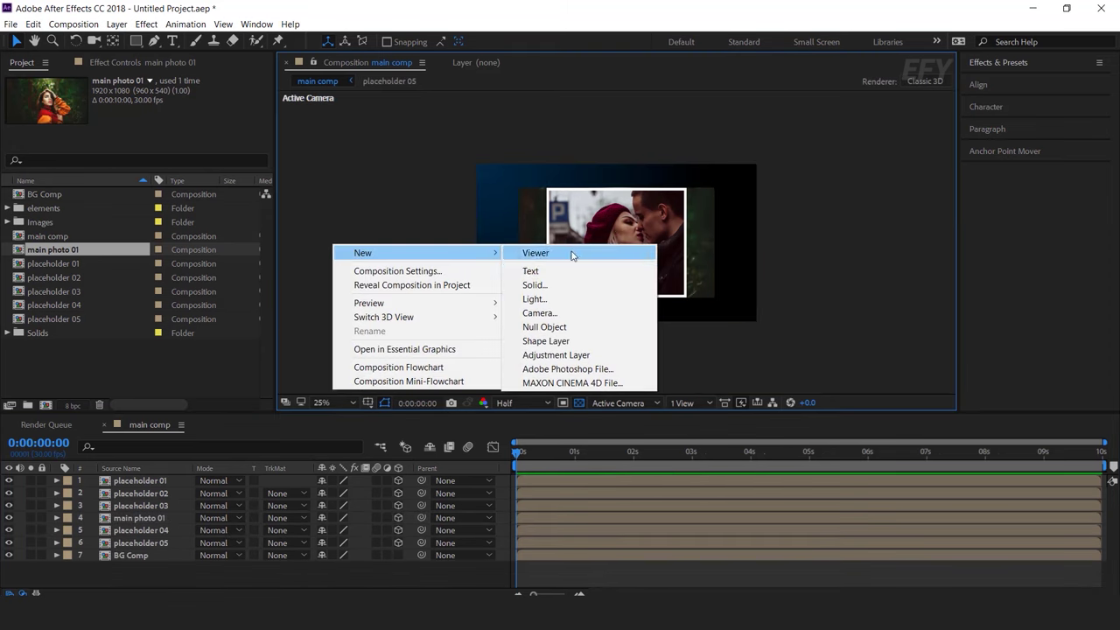
click(554, 313)
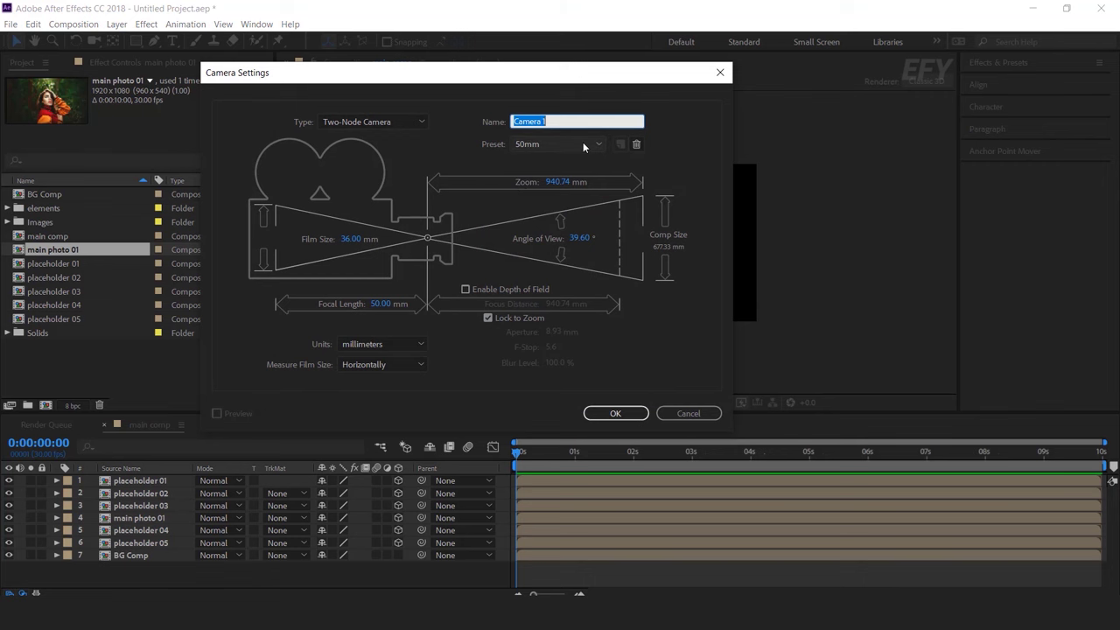
click(616, 414)
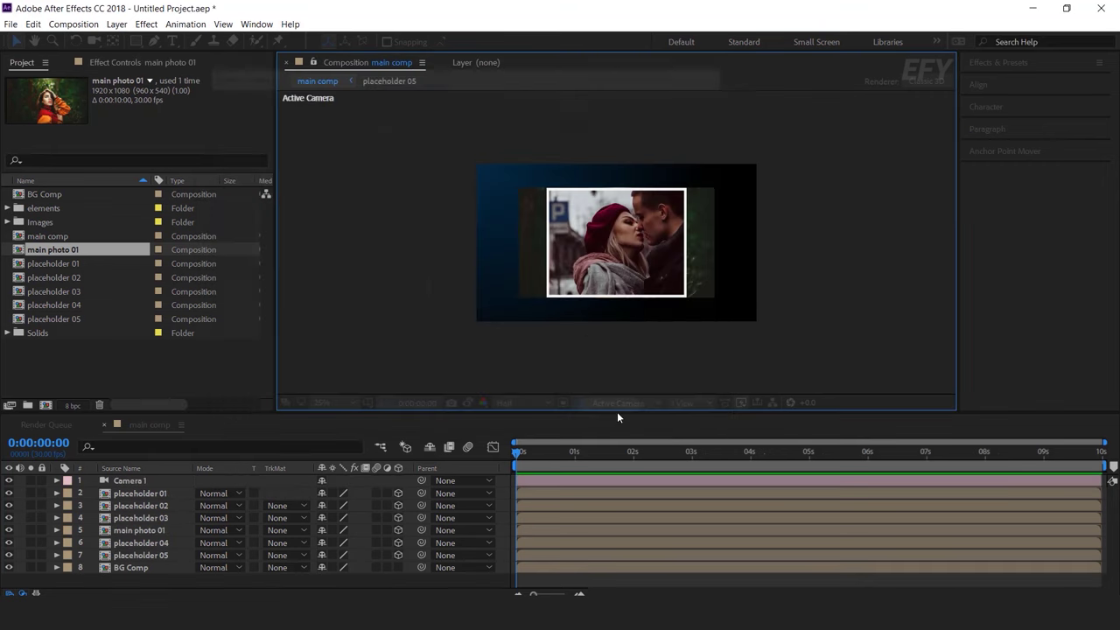
- Give the main photo 01 layer a Fuchsia label colour
click(150, 495)
click(150, 506)
click(150, 518)
click(156, 532)
click(162, 544)
click(162, 556)
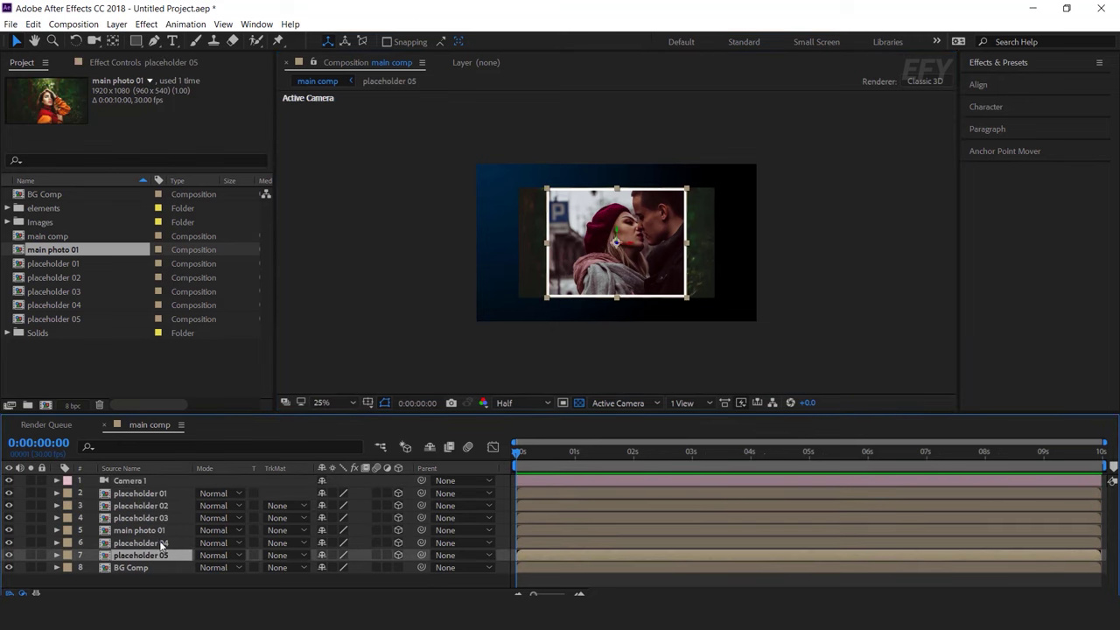
click(154, 531)
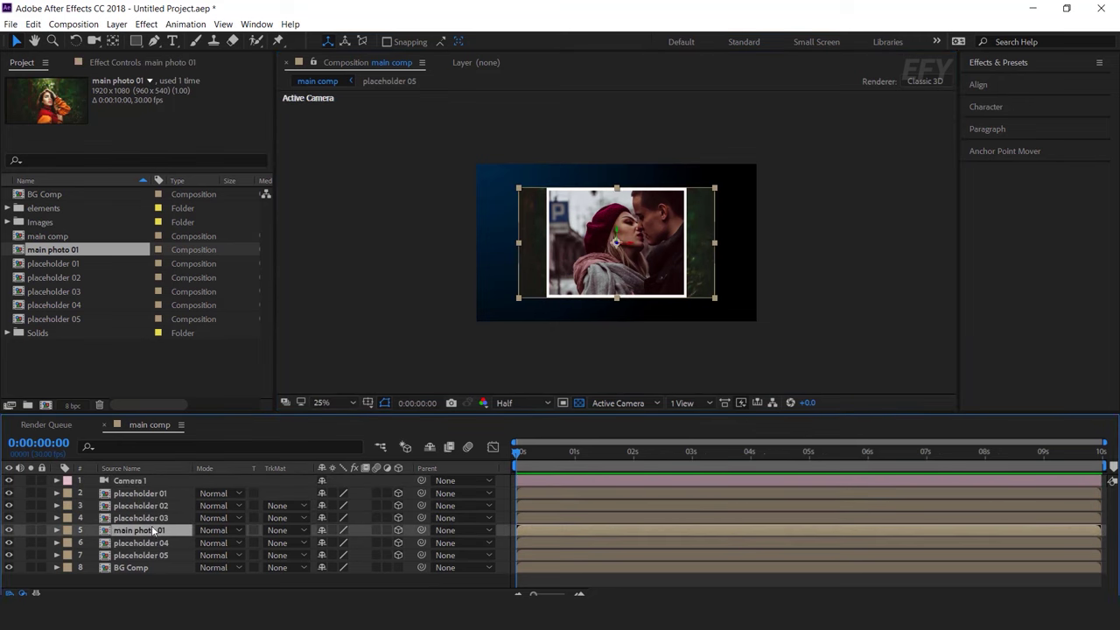
click(68, 531)
click(98, 486)
click(160, 494)
click(162, 517)
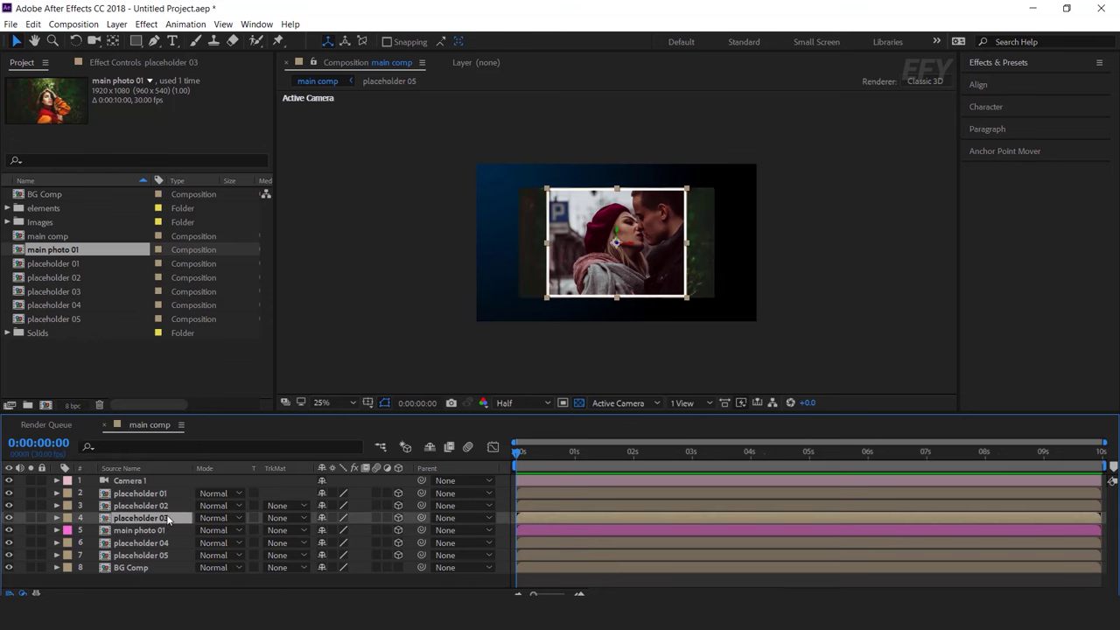
click(165, 494)
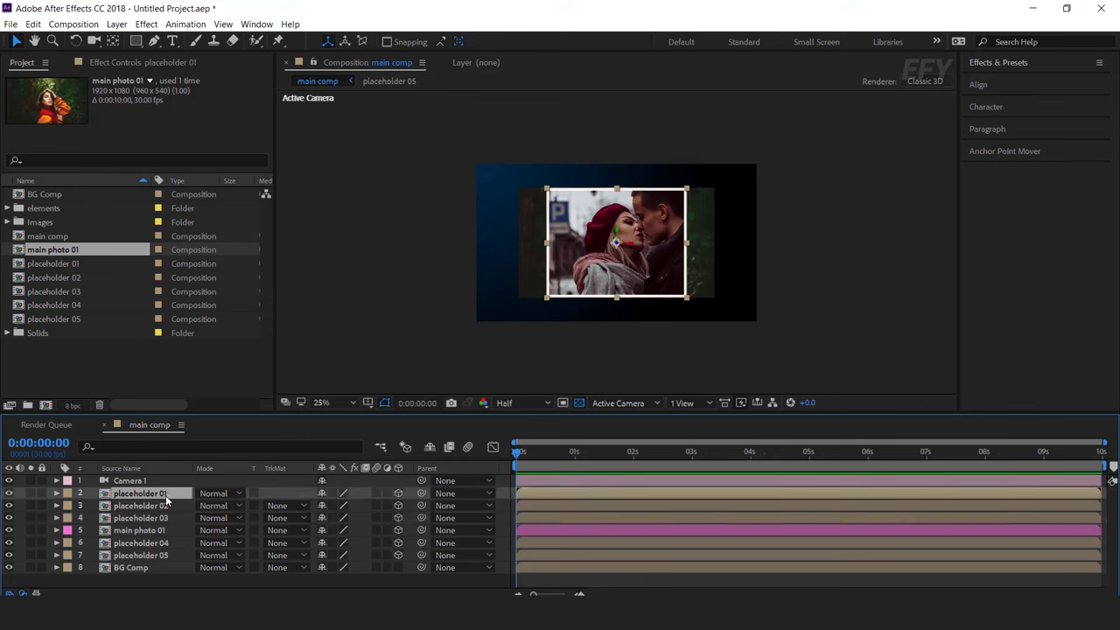
- Tilt placeholder 01 by raising its Orientation X and move it up and left
key(r)
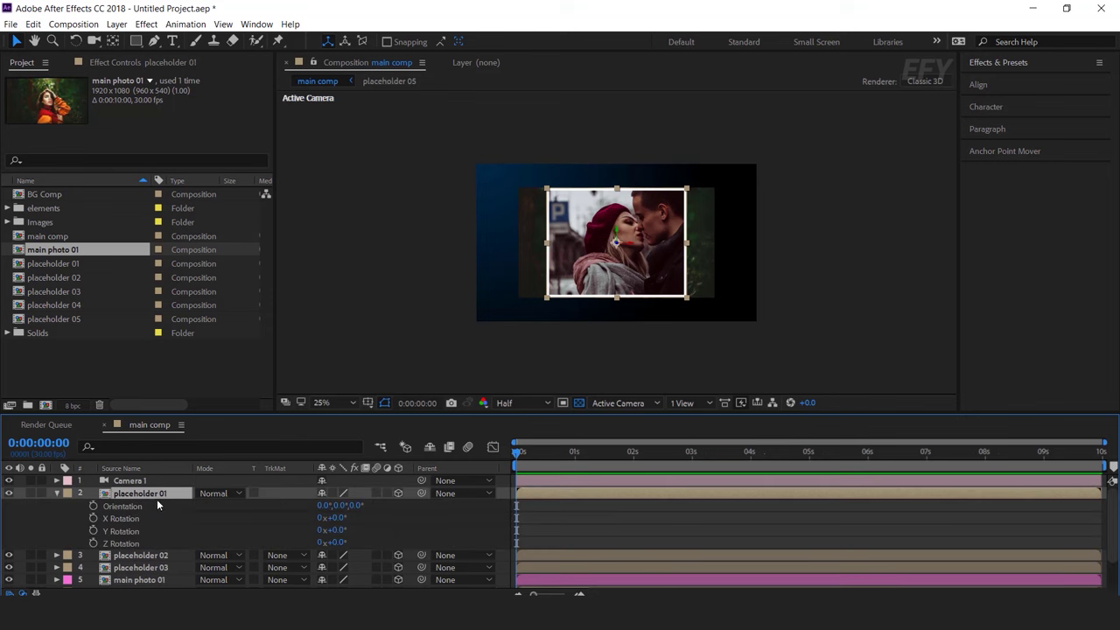
mouse_move(320, 505)
mouse_down()
mouse_move(343, 506)
mouse_move(333, 506)
mouse_up()
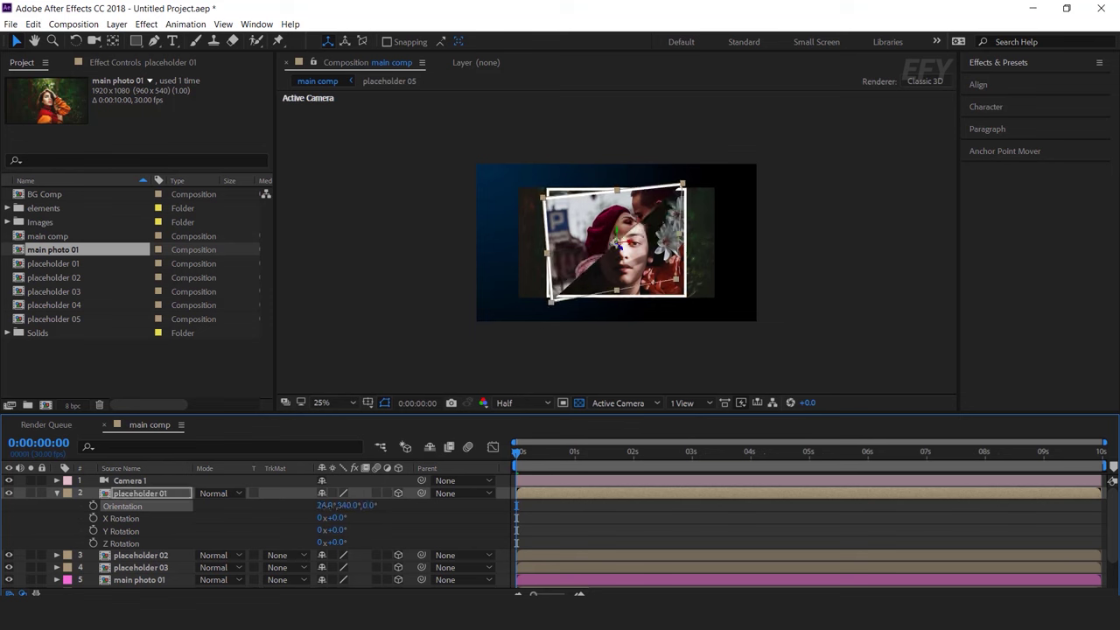
drag(621, 243, 511, 187)
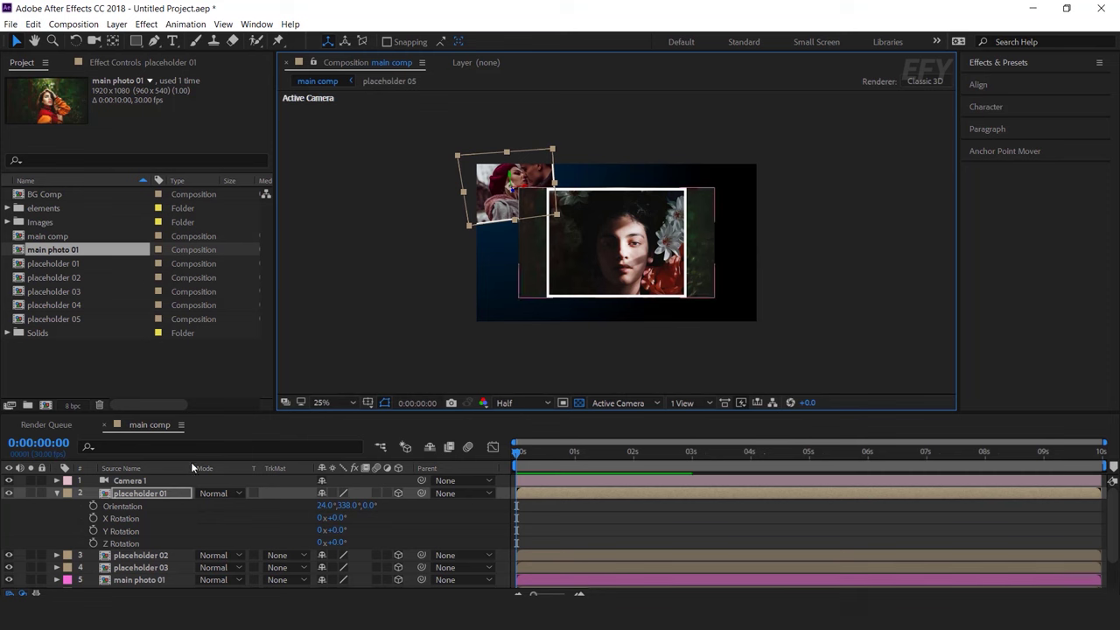
- Orient placeholder 02 to 332° on X and 26° on Y
click(156, 557)
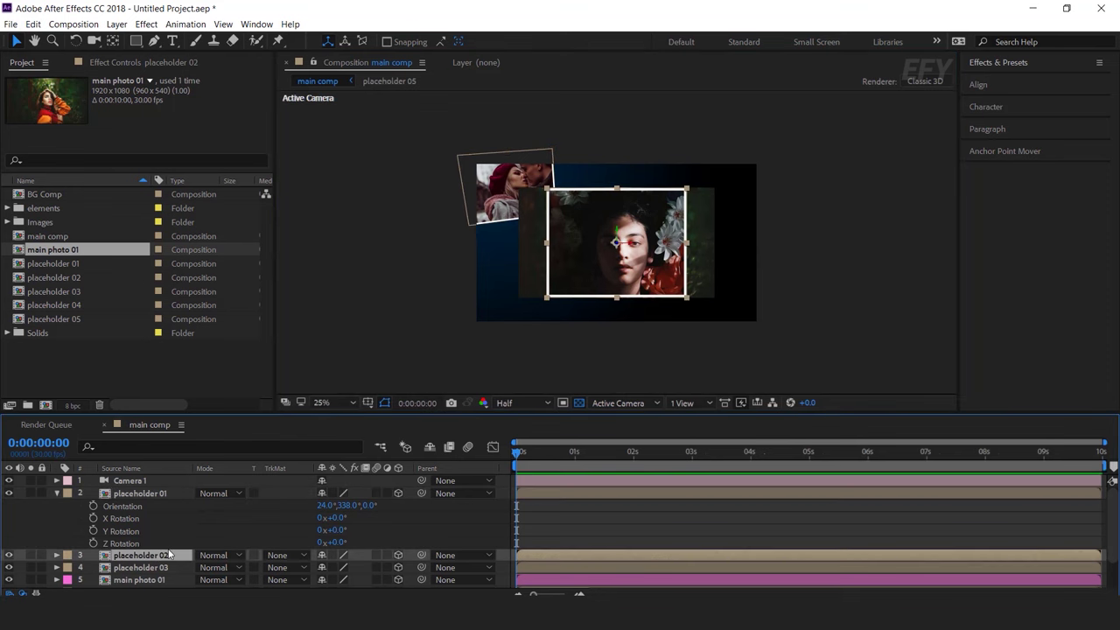
key(r)
click(324, 567)
text(332)
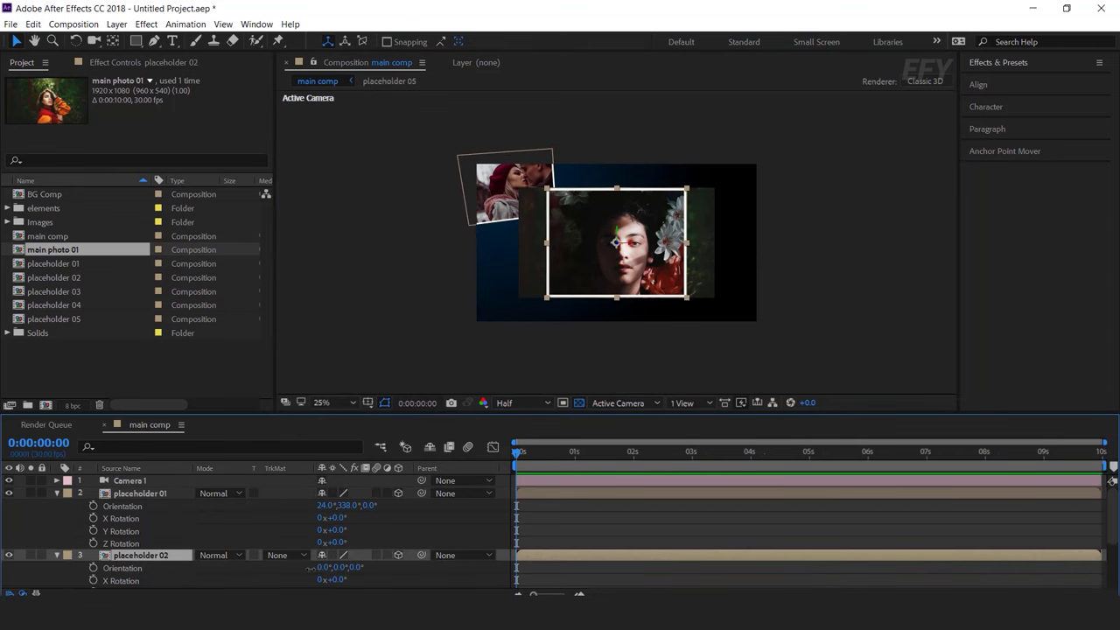
key(Return)
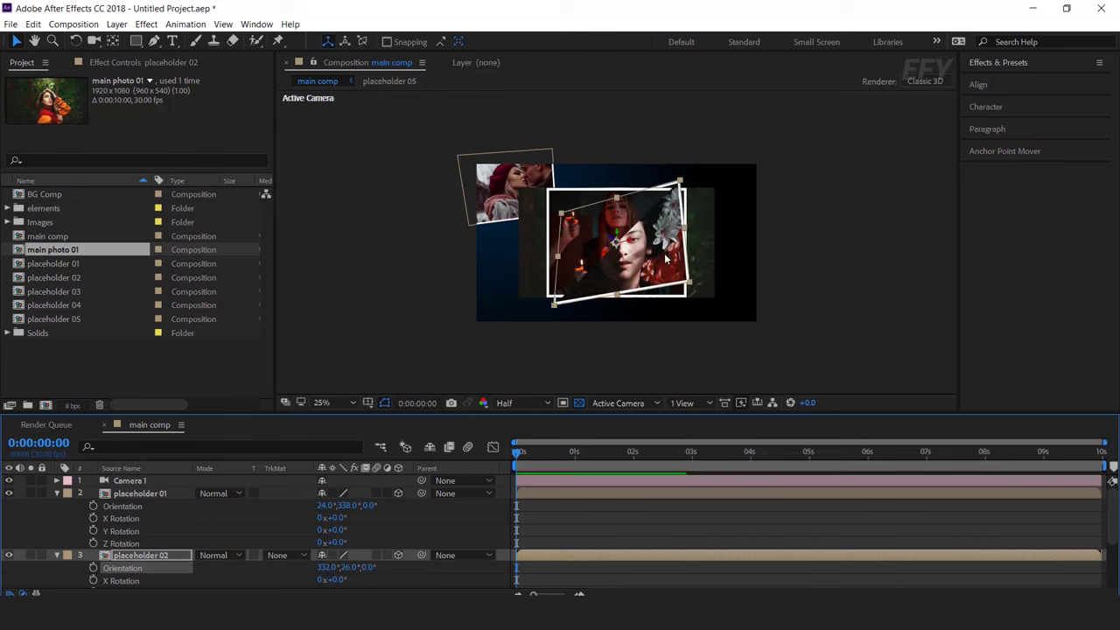
drag(665, 263, 751, 307)
- Tilt placeholder 03 by adjusting its Orientation values
scroll(263, 525, down, 3)
click(144, 534)
key(r)
drag(323, 545, 355, 553)
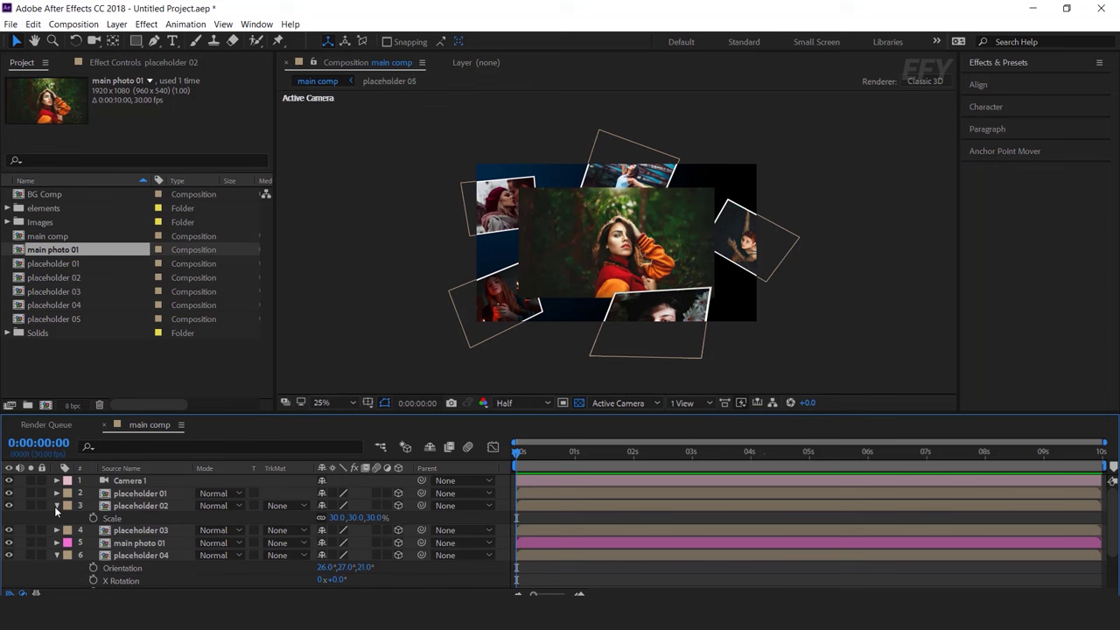
click(56, 506)
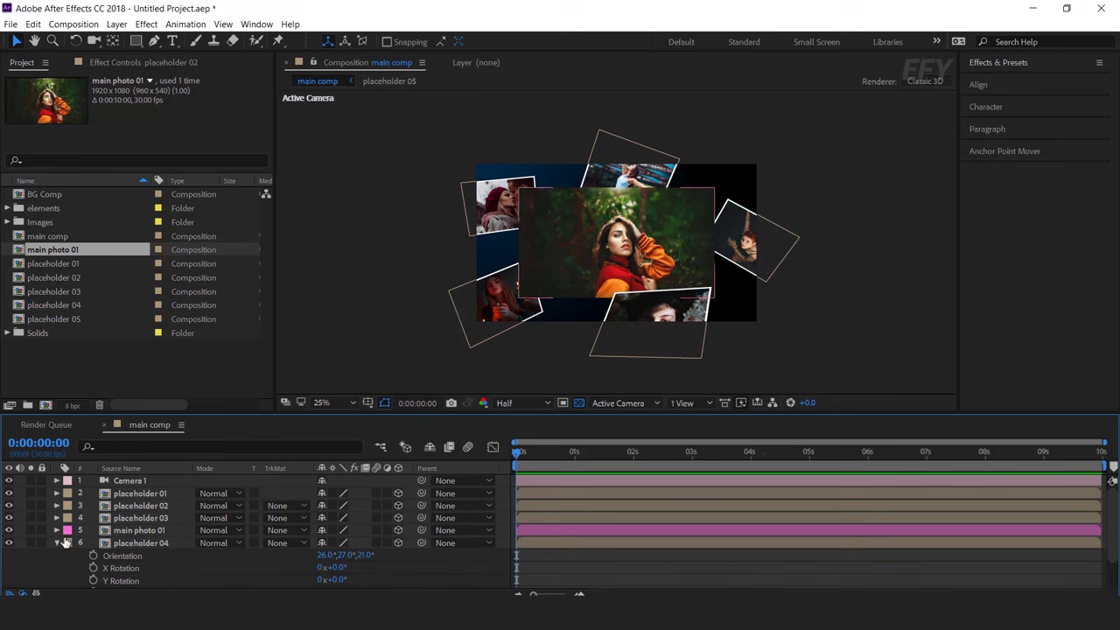
click(57, 544)
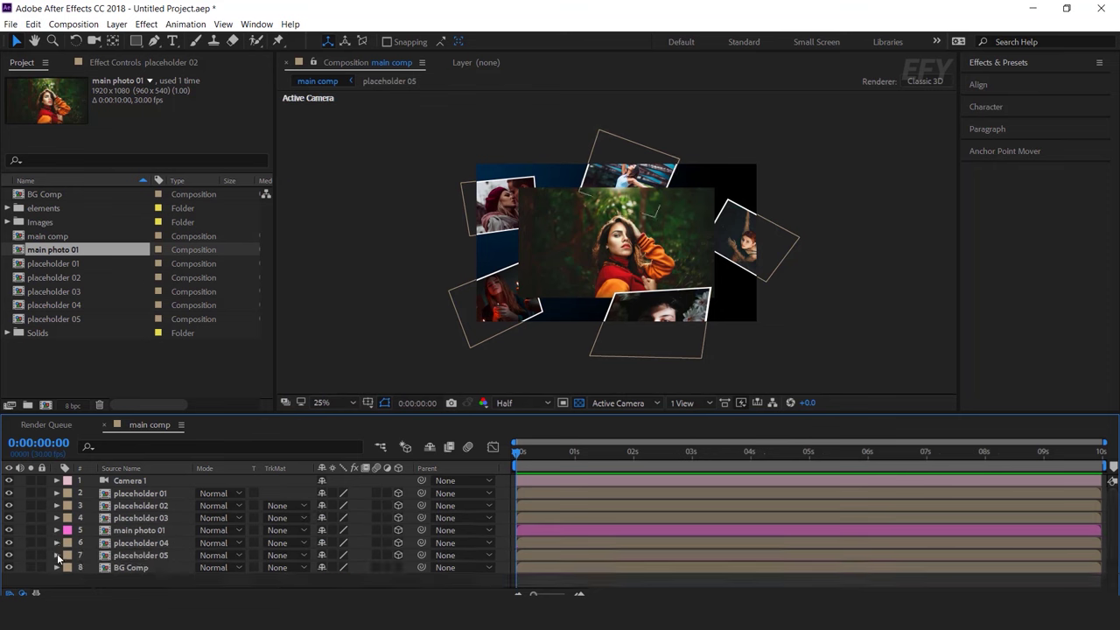
- Add a new null object layer named 'rotation'
right_click(339, 309)
mouse_move(350, 309)
click(543, 396)
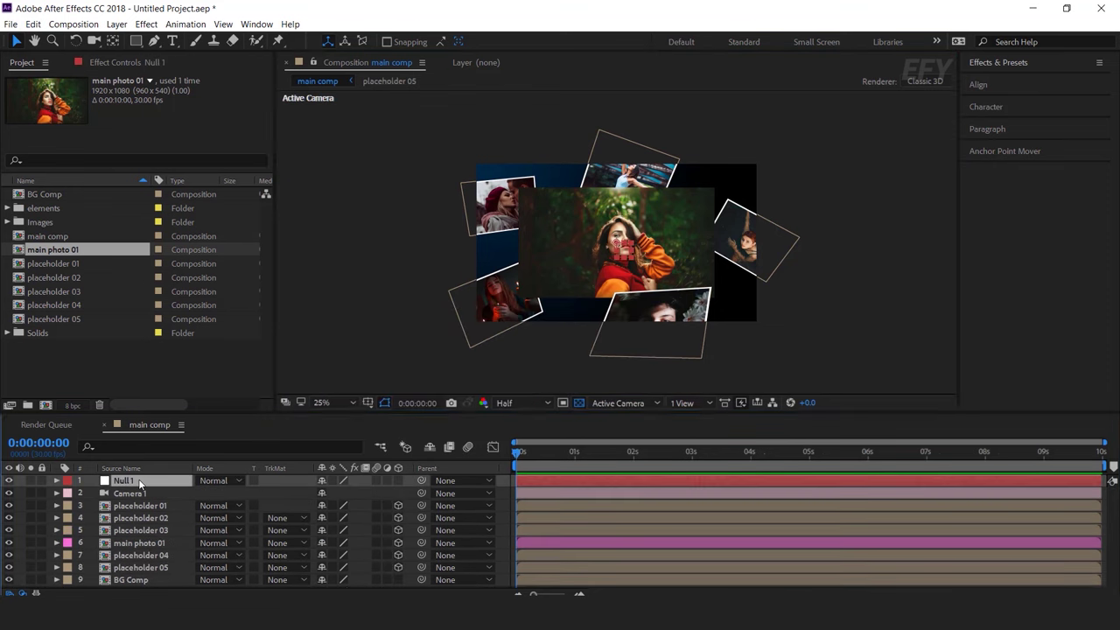
key(Return)
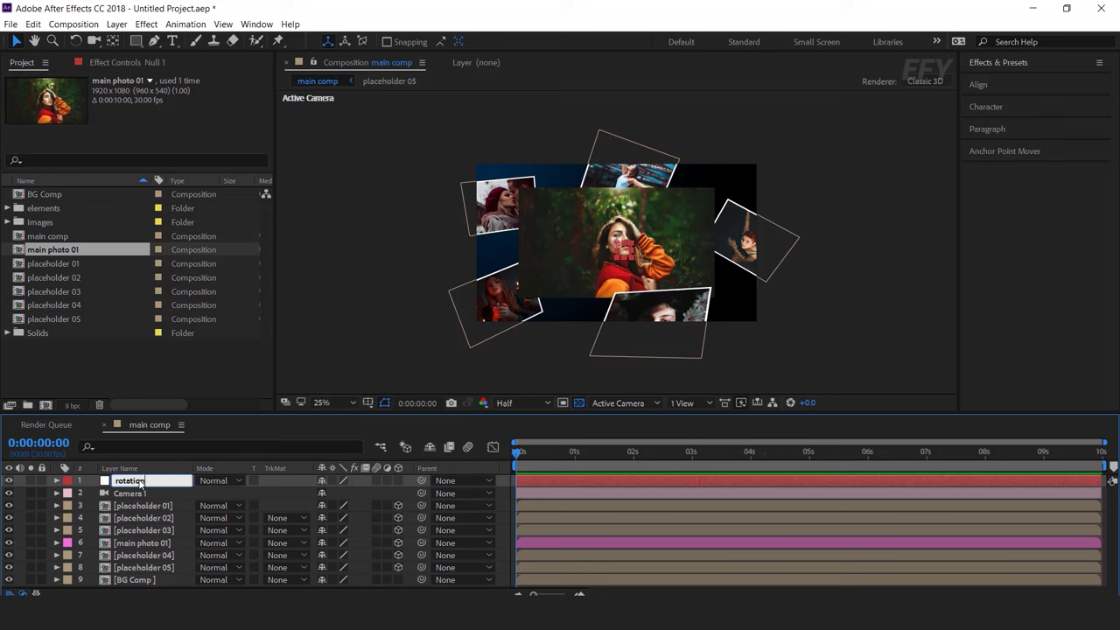
text(rotation)
key(Return)
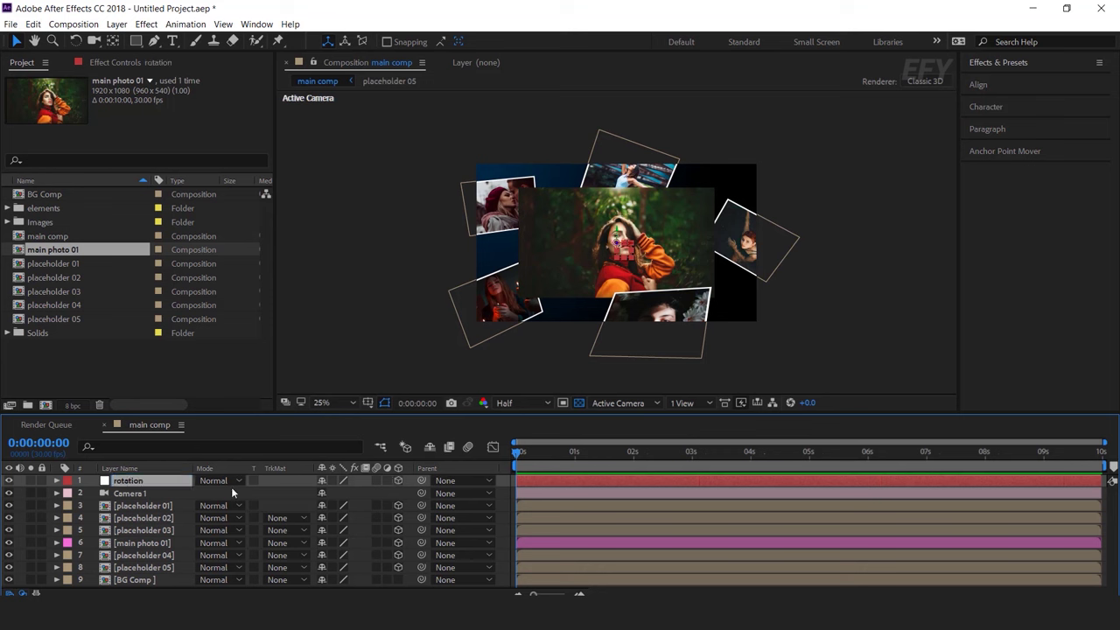
- Parent placeholders 01 through 05 to the rotation null
click(160, 506)
shift+click(160, 530)
drag(423, 506, 128, 480)
click(157, 555)
shift+click(172, 568)
drag(416, 567, 137, 482)
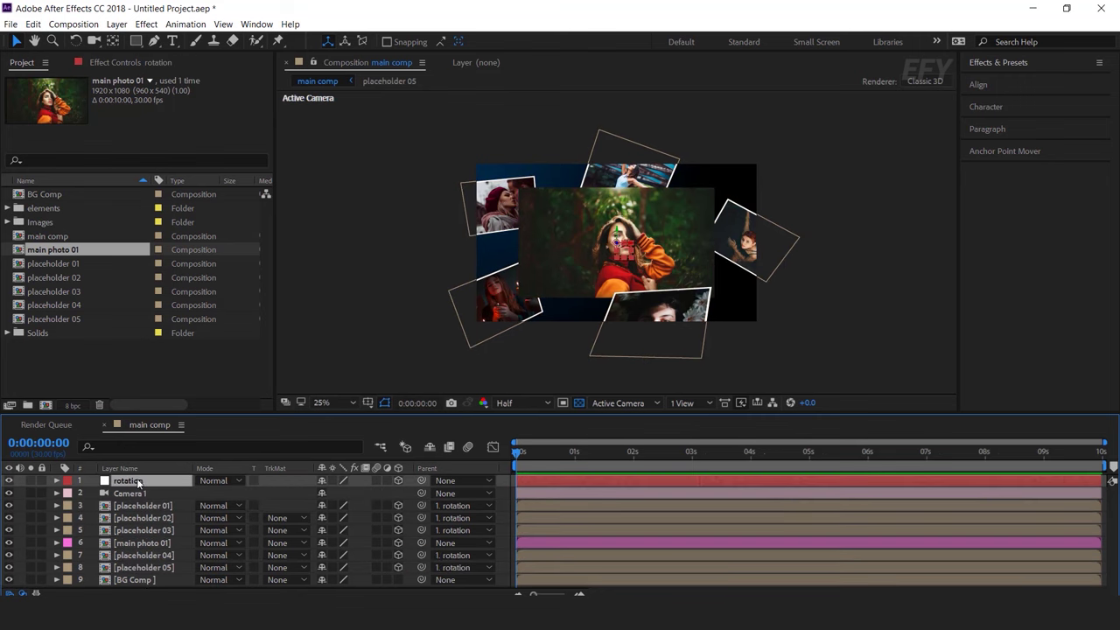
- Keyframe the rotation null's Orientation from 0 s to 352.9°, 7.5°, 15.5° at 6 s
key(r)
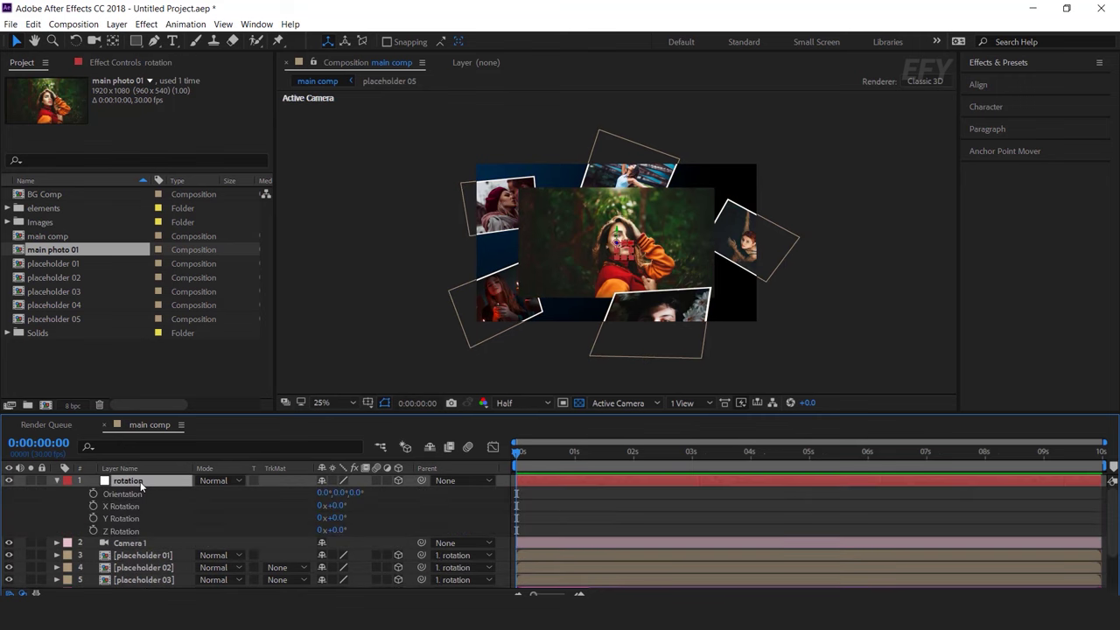
click(107, 495)
click(93, 494)
drag(528, 453, 867, 459)
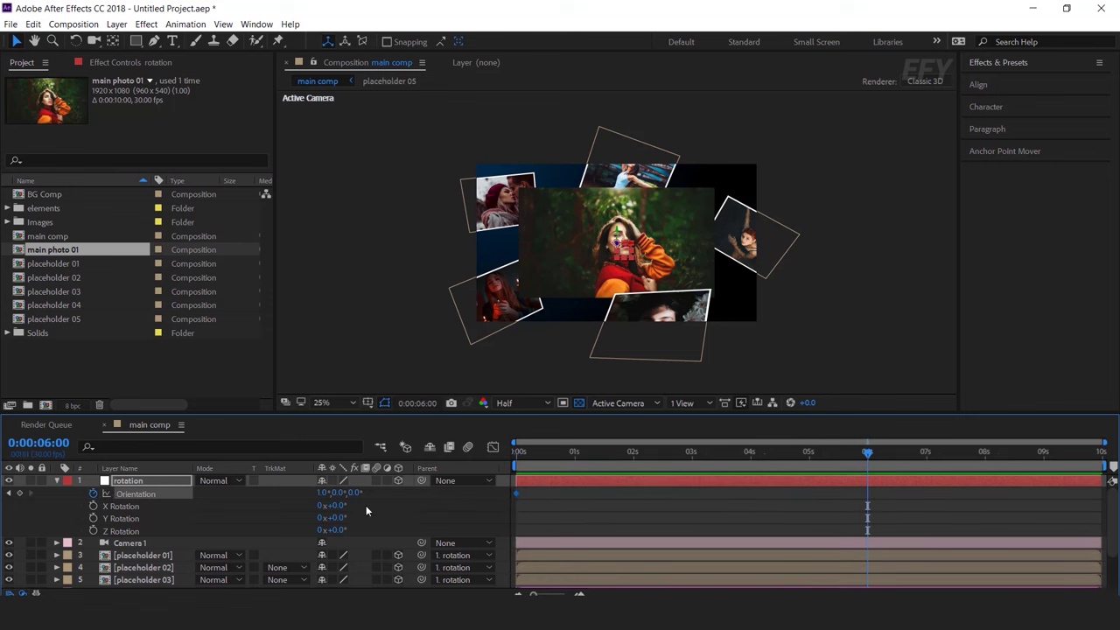
drag(328, 493, 379, 495)
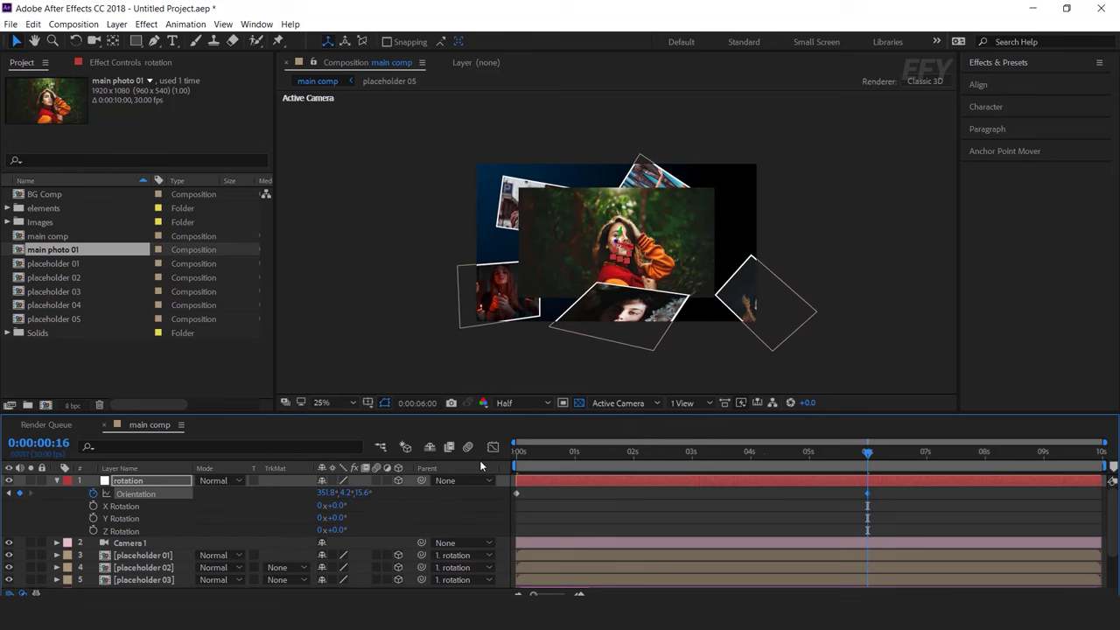
- Preview the cluster rotation, select main photo 01, and return the viewer to 25% zoom
key(Home)
key(space)
drag(611, 452, 868, 448)
click(647, 217)
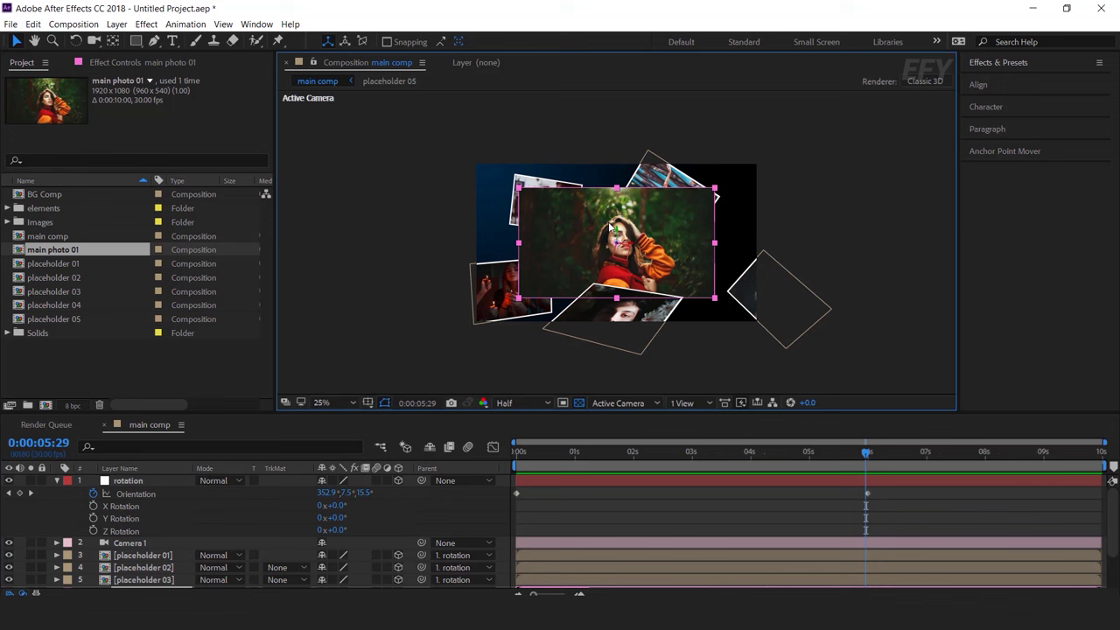
key(comma)
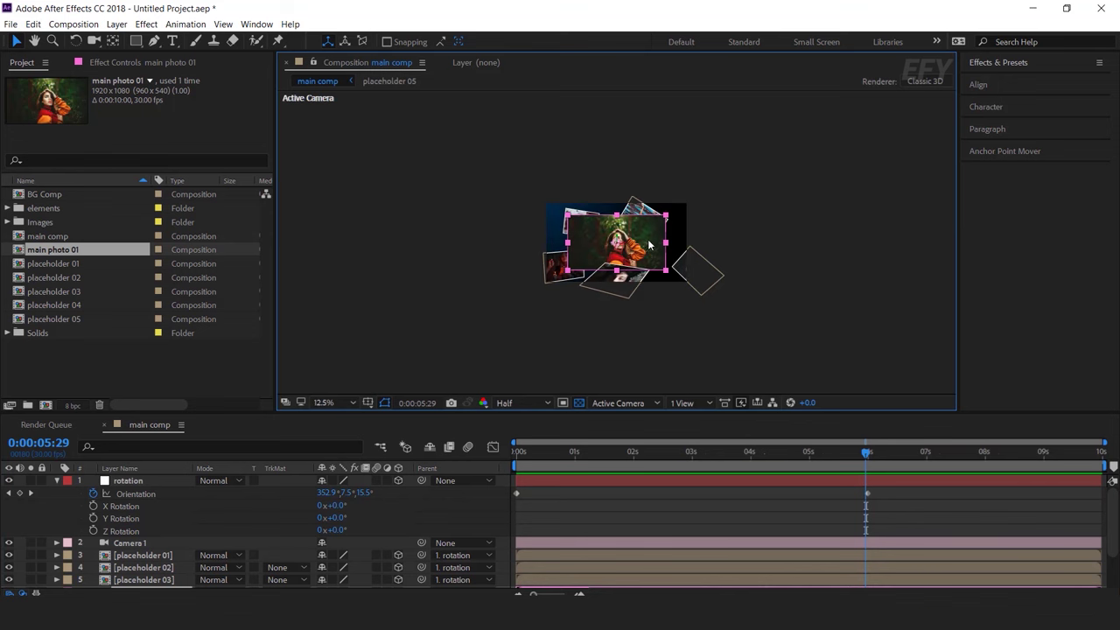
key(period)
key(period)
key(comma)
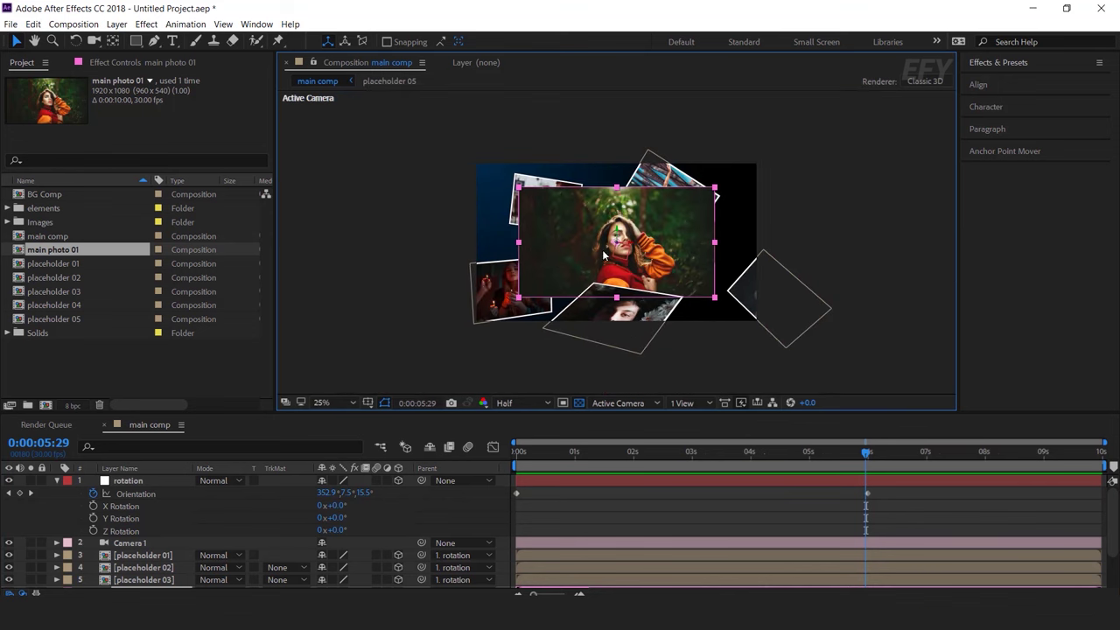
scroll(184, 560, down, 2)
- Keyframe main photo 01's Orientation from 0° at 0 s to 351.2°, 3.1°, 2.2° at 6 s
key(r)
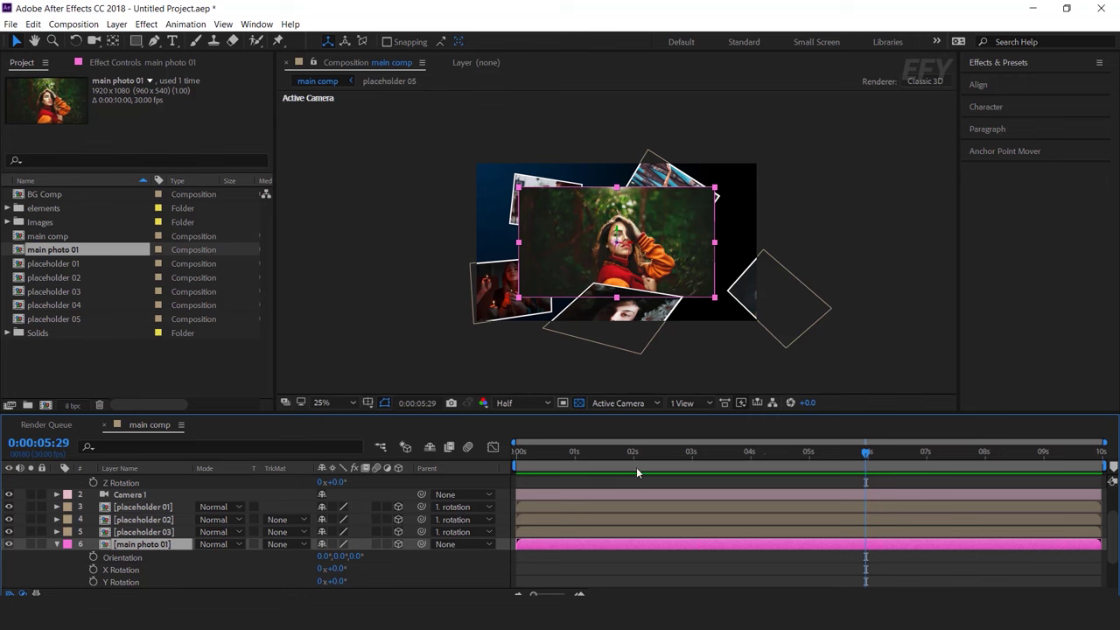
key(Home)
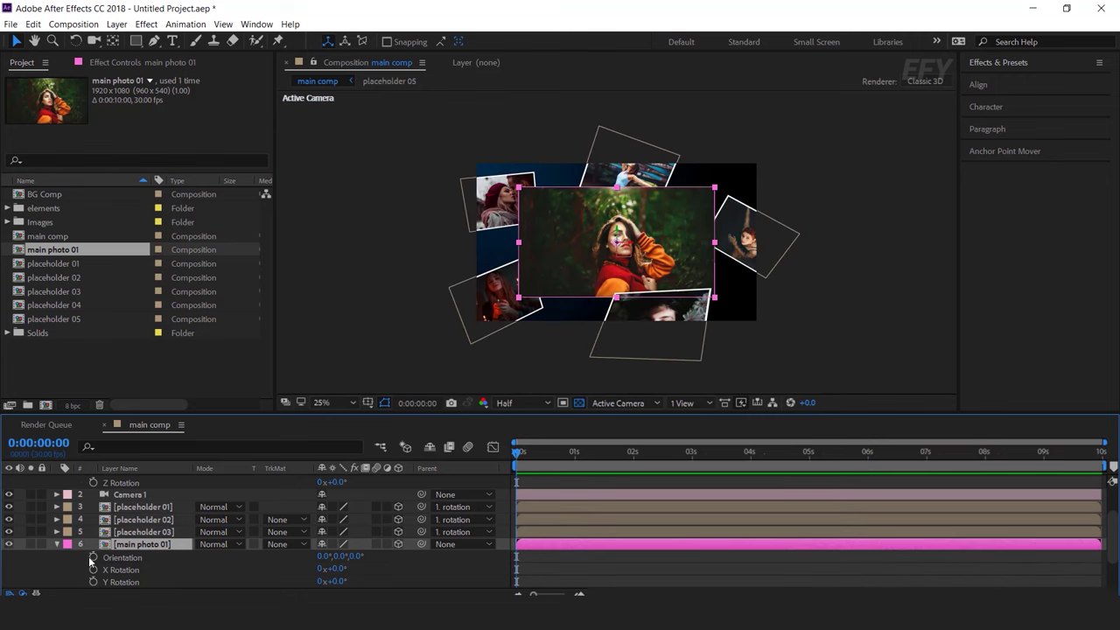
click(93, 558)
drag(778, 452, 868, 453)
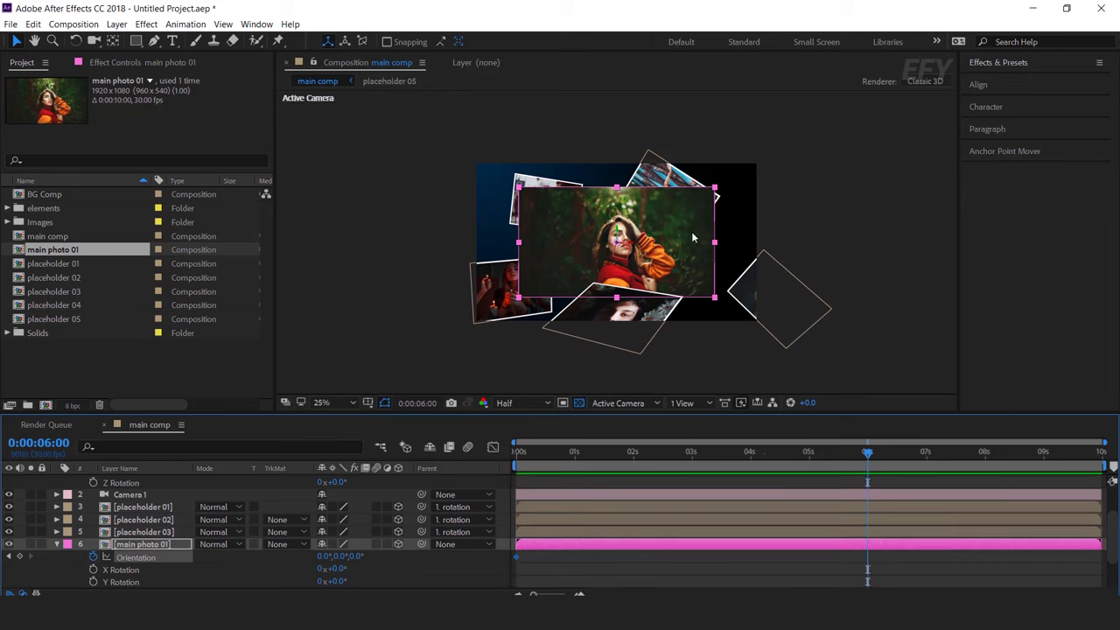
key(period)
drag(324, 558, 243, 553)
drag(338, 558, 377, 558)
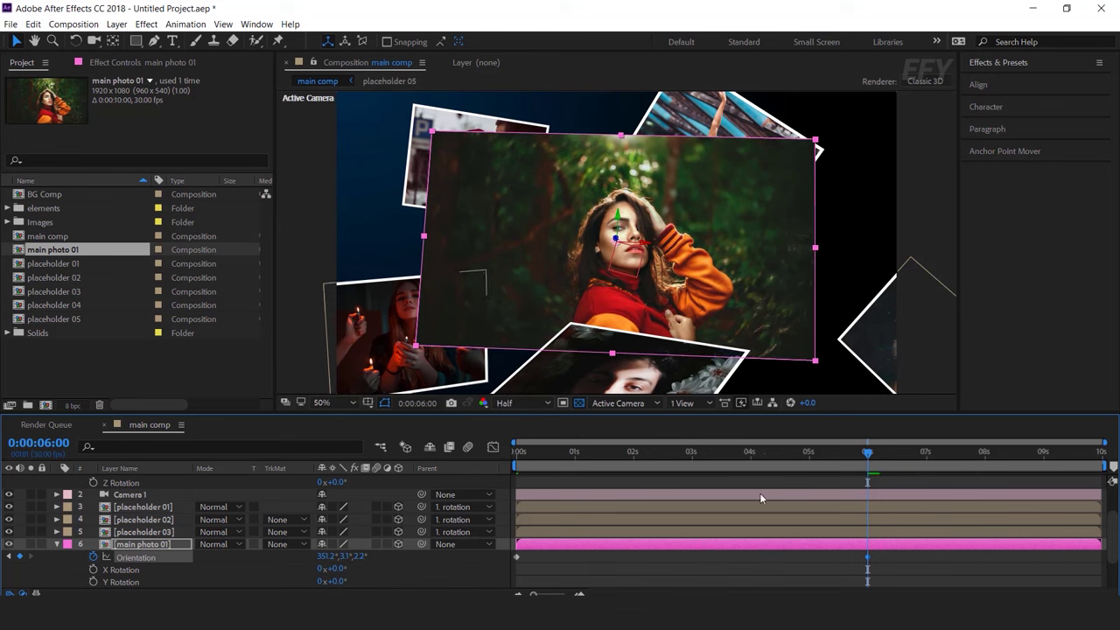
- Preview the tilt animation from the start, then collapse properties and deselect all layers
key(Home)
key(space)
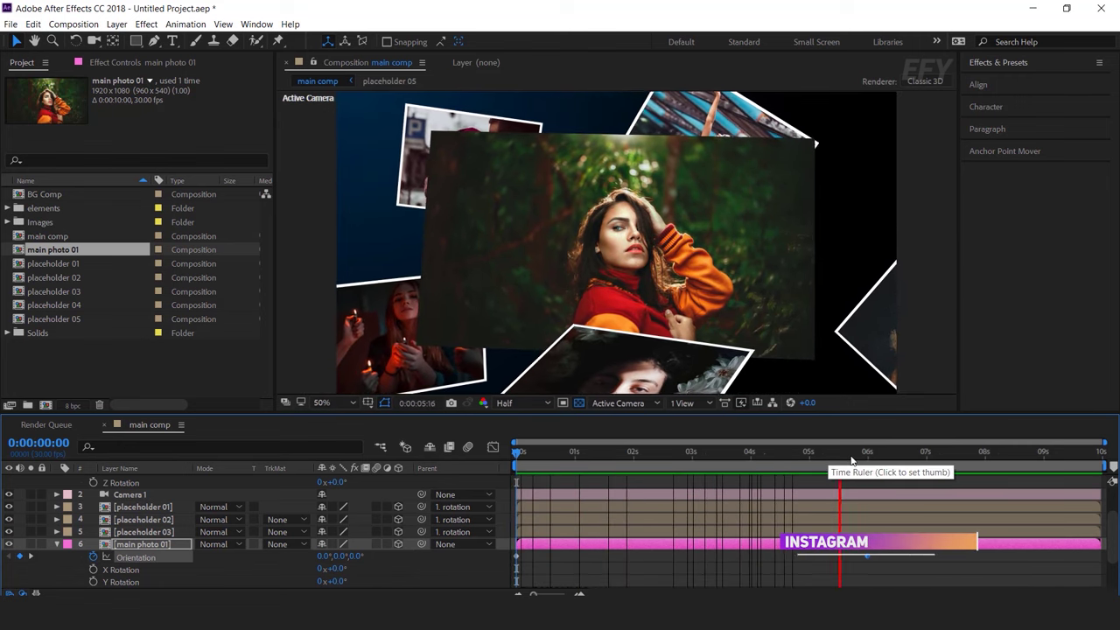
click(623, 458)
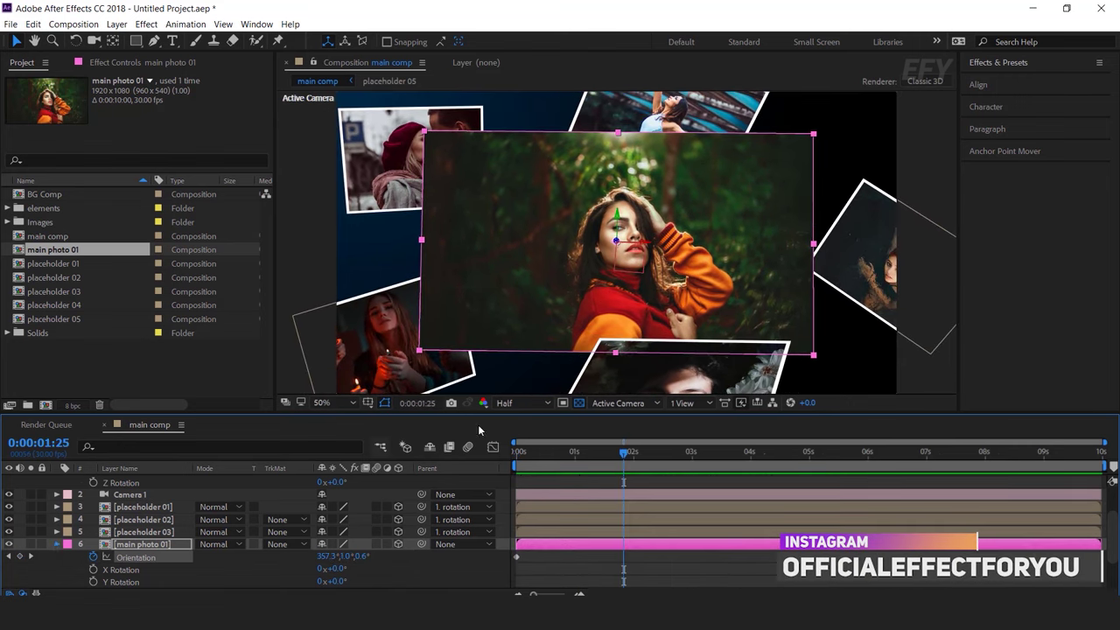
key(r)
scroll(840, 295, down, 2)
click(858, 295)
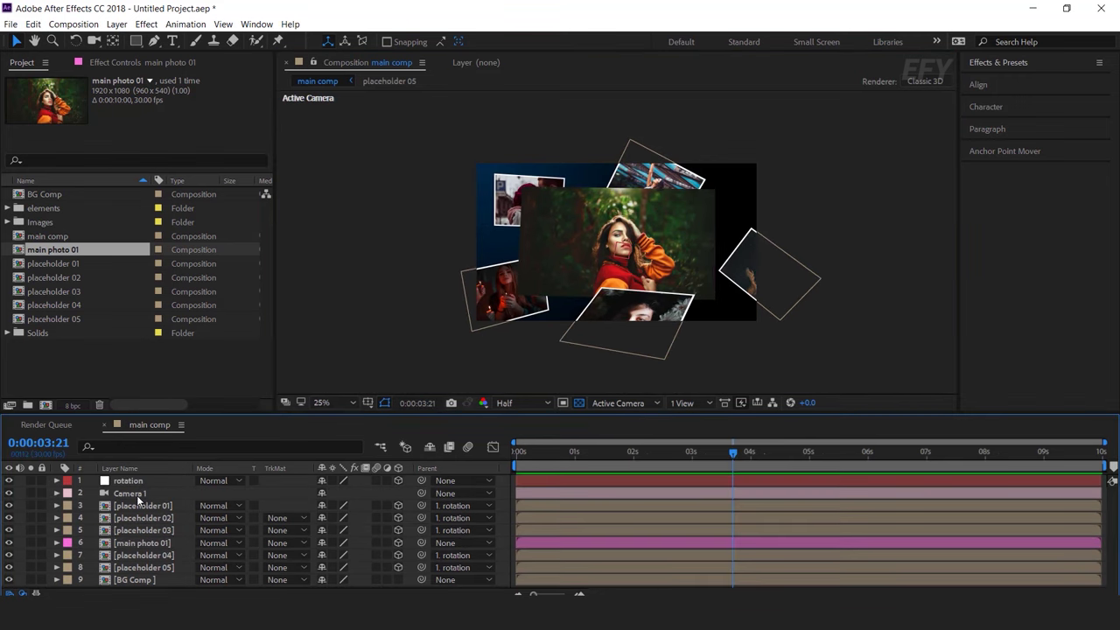
- Turn on depth of field in Camera 1's Camera Options
click(132, 493)
click(56, 492)
click(69, 506)
click(323, 506)
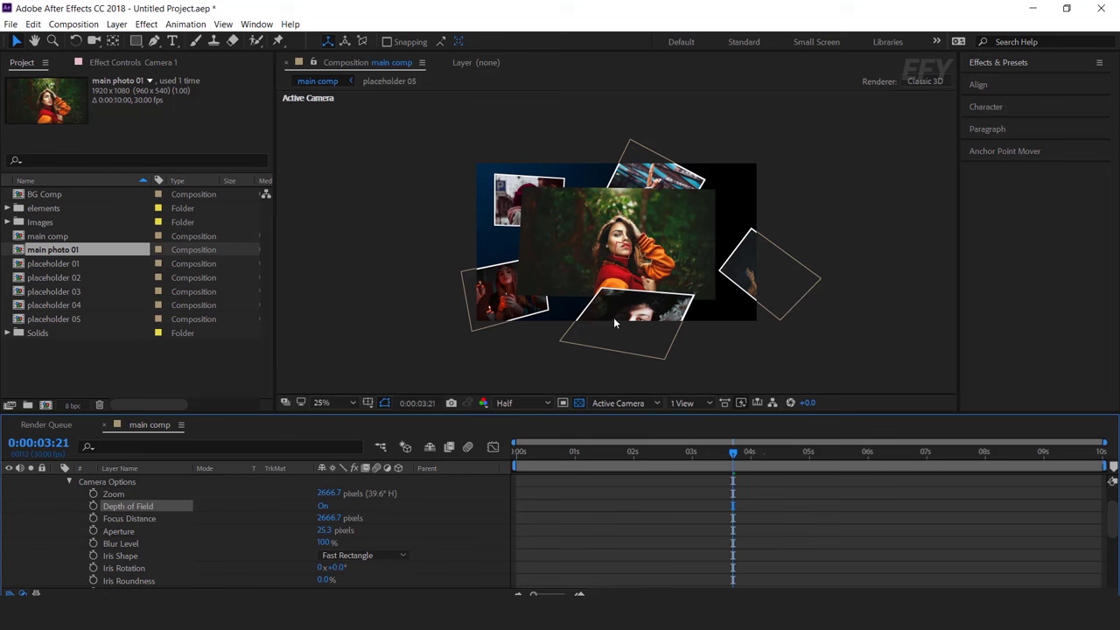
key(slash)
key(comma)
key(comma)
click(326, 543)
key(Return)
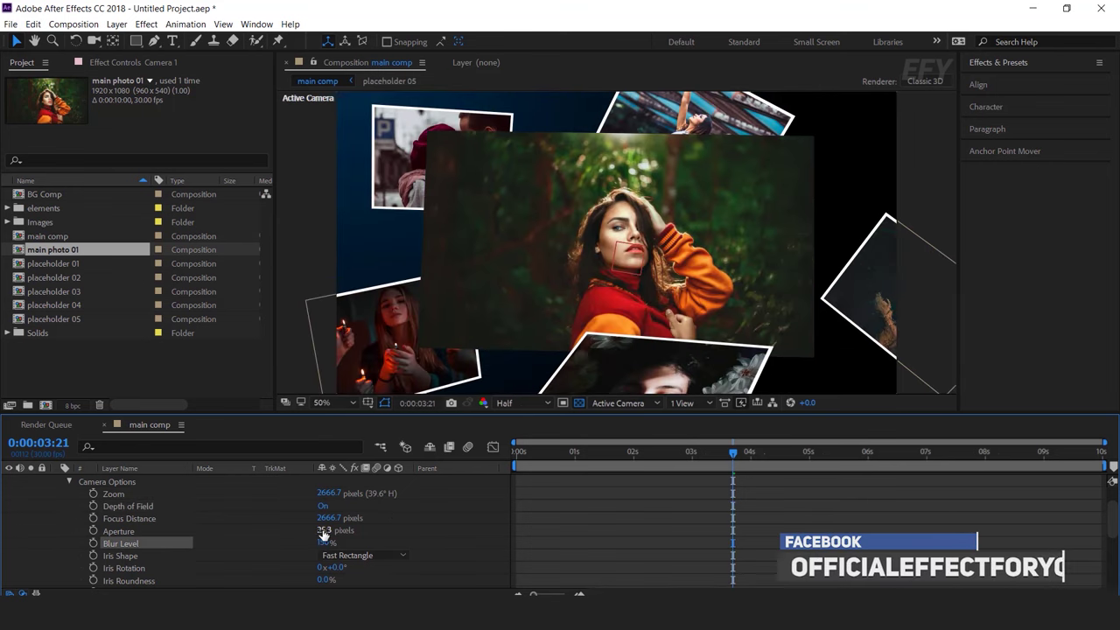
- Raise Camera 1's Focus Distance to about 4679 pixels and set Aperture to 150 pixels
drag(324, 532, 375, 529)
click(328, 529)
text(100)
key(Return)
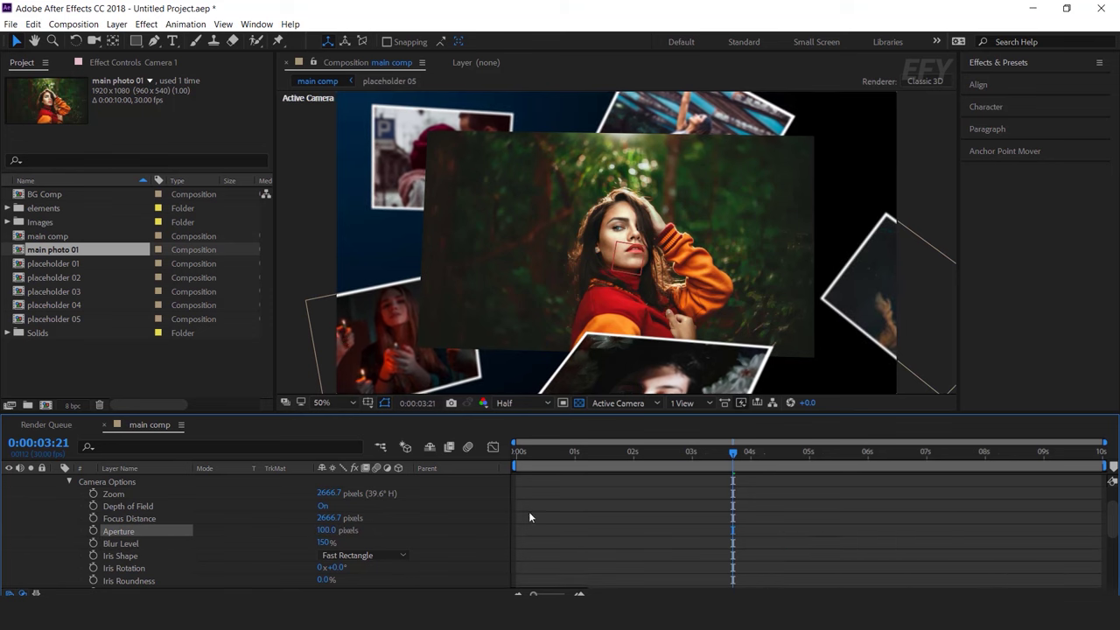
click(159, 519)
drag(332, 518, 905, 523)
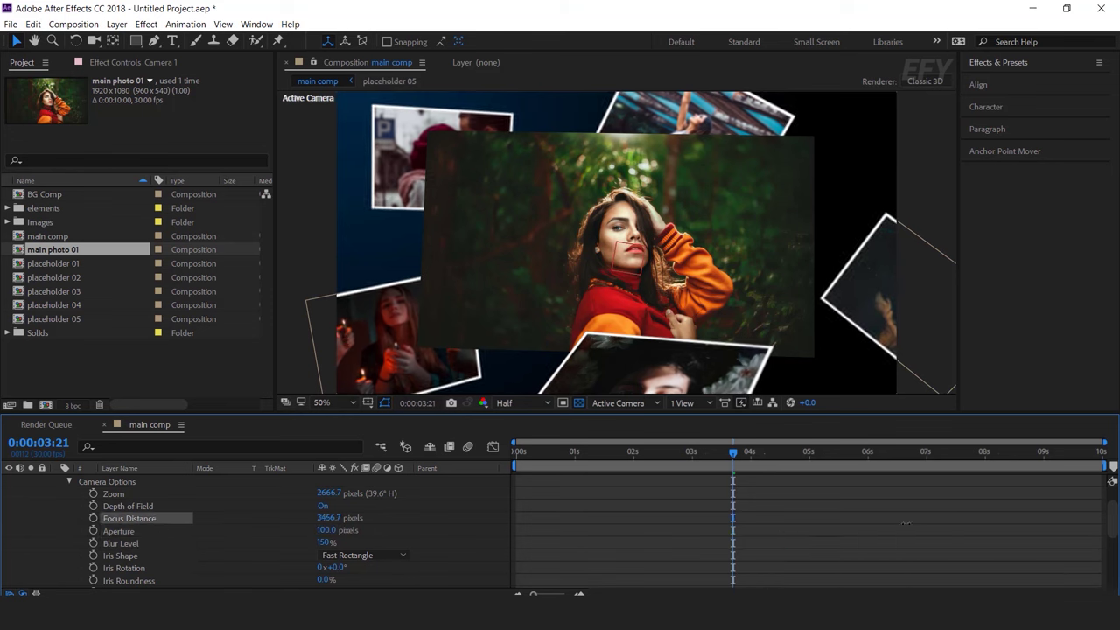
drag(321, 517, 729, 540)
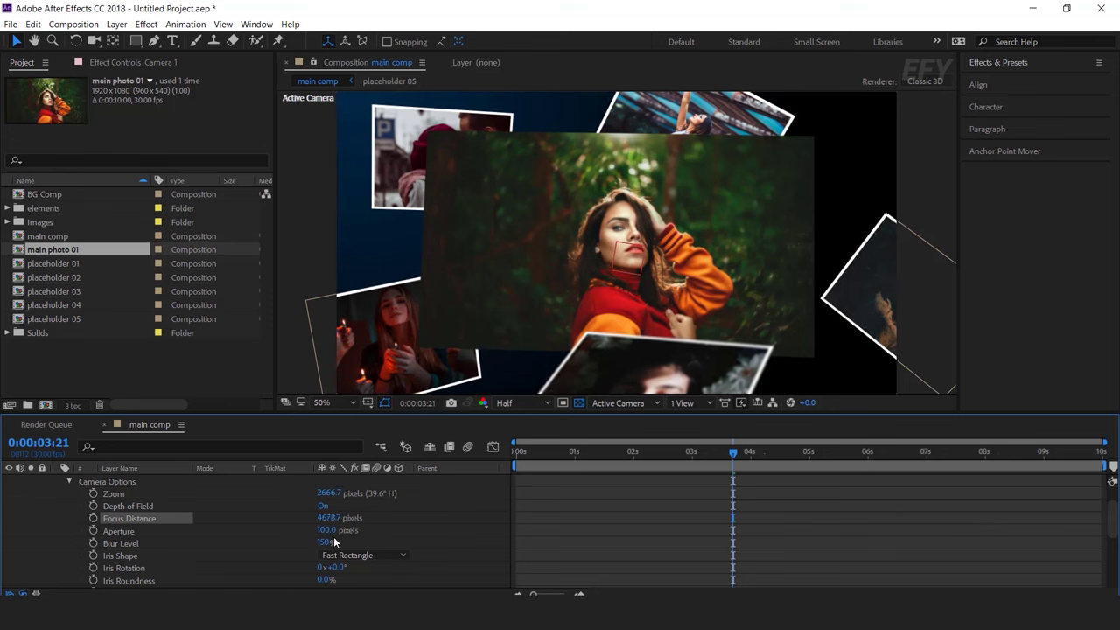
drag(327, 530, 394, 530)
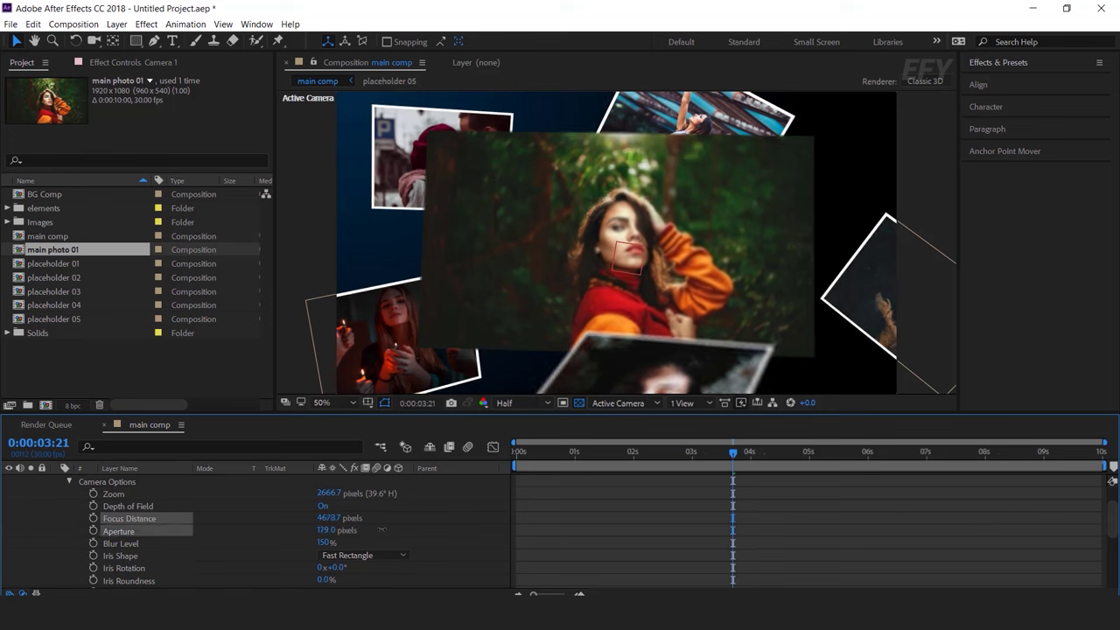
click(362, 531)
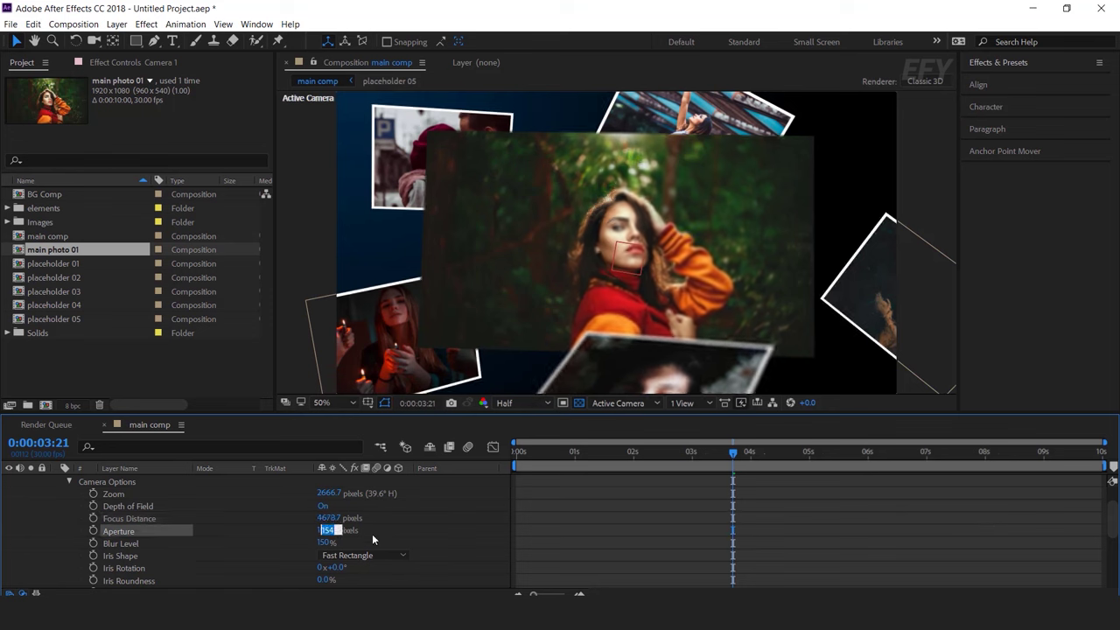
text(150)
key(Return)
- Set Blur Level to 200% and tune Focus Distance to about 2596 pixels so the main photo is sharp
drag(337, 518, 519, 519)
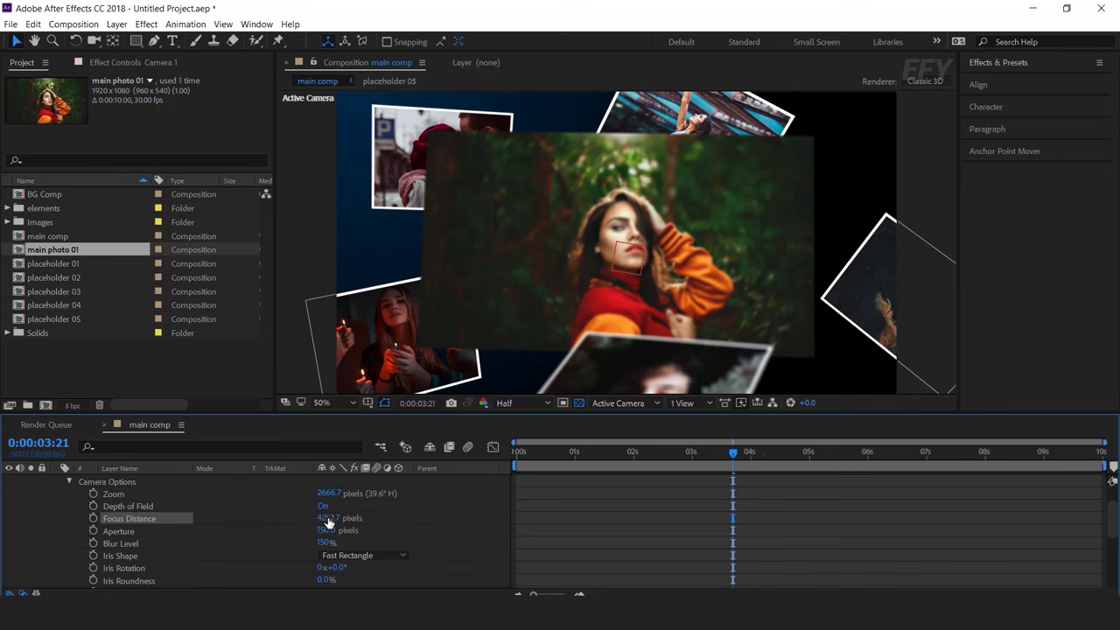
drag(265, 519, 249, 514)
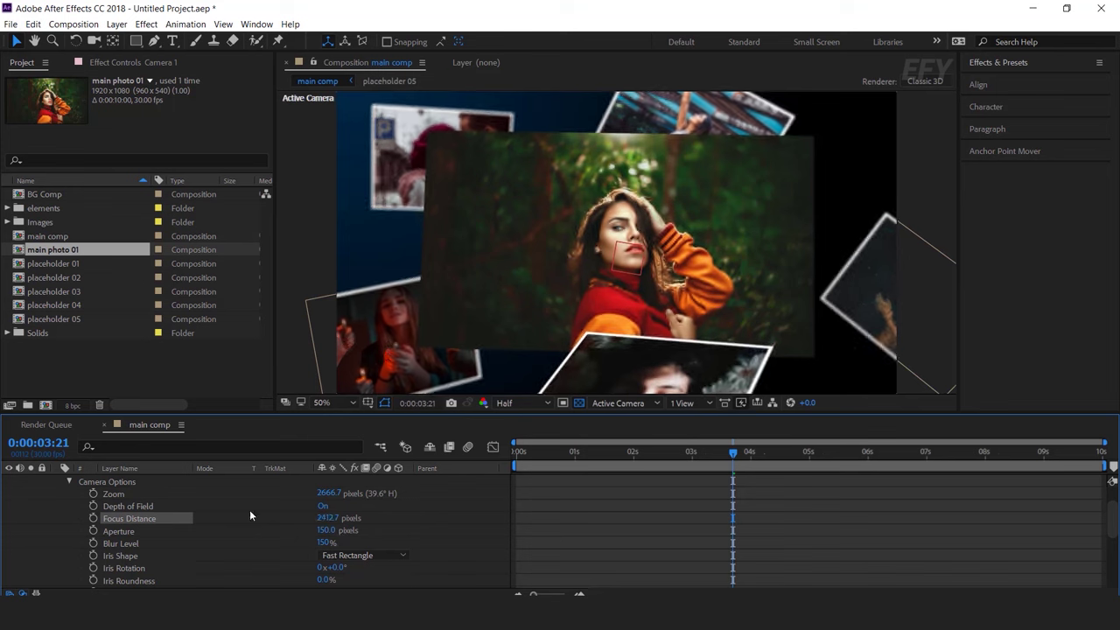
drag(357, 520, 262, 521)
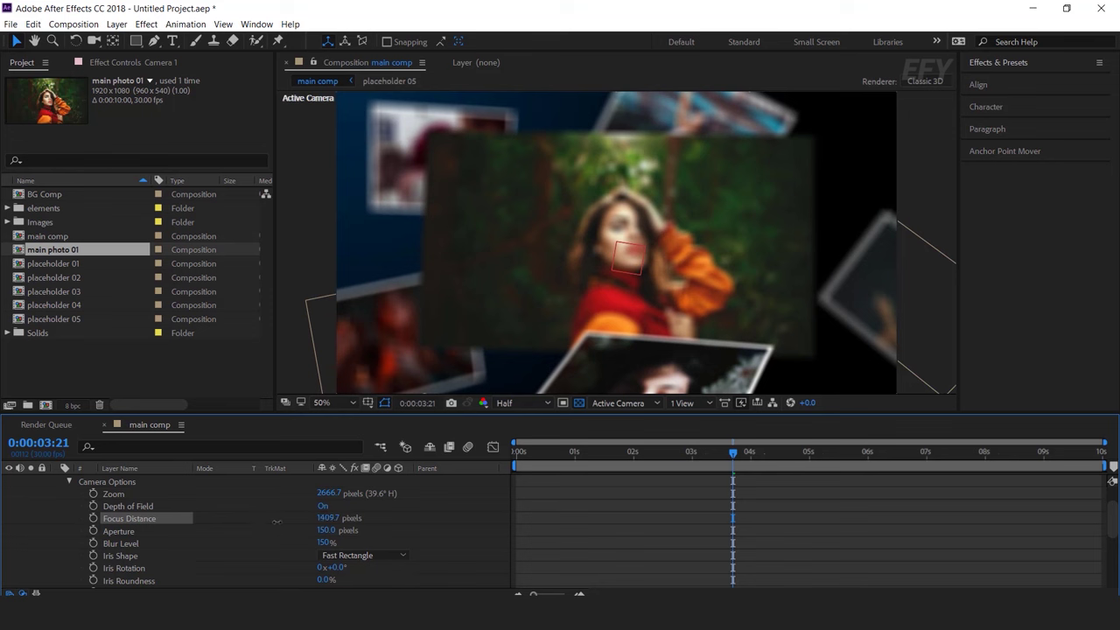
drag(433, 520, 716, 520)
drag(331, 517, 544, 522)
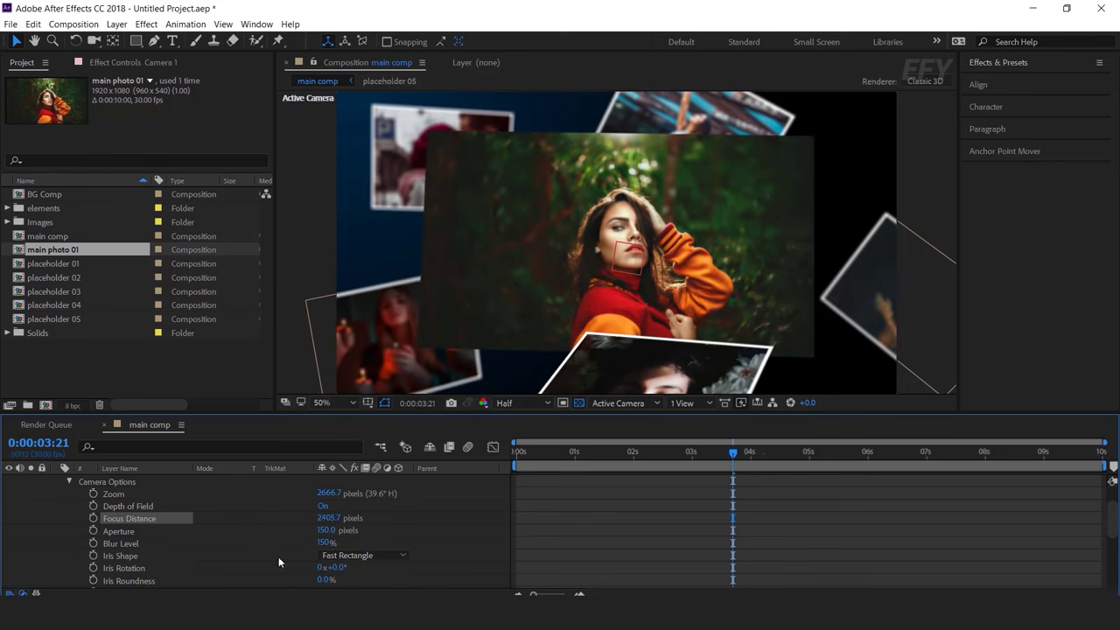
text(200)
key(Return)
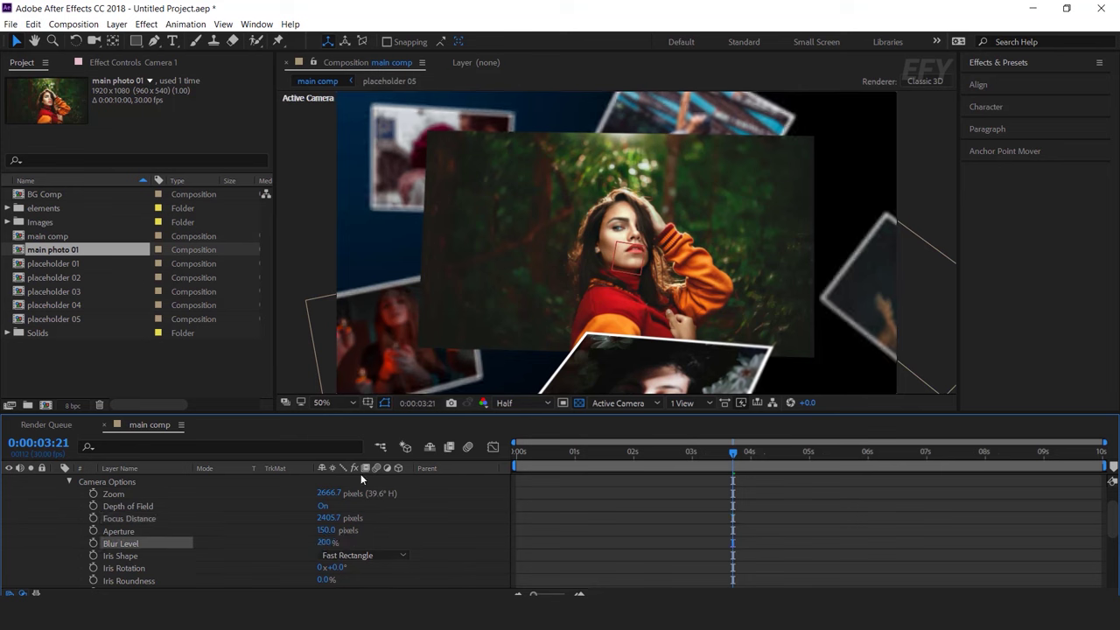
drag(329, 521, 447, 517)
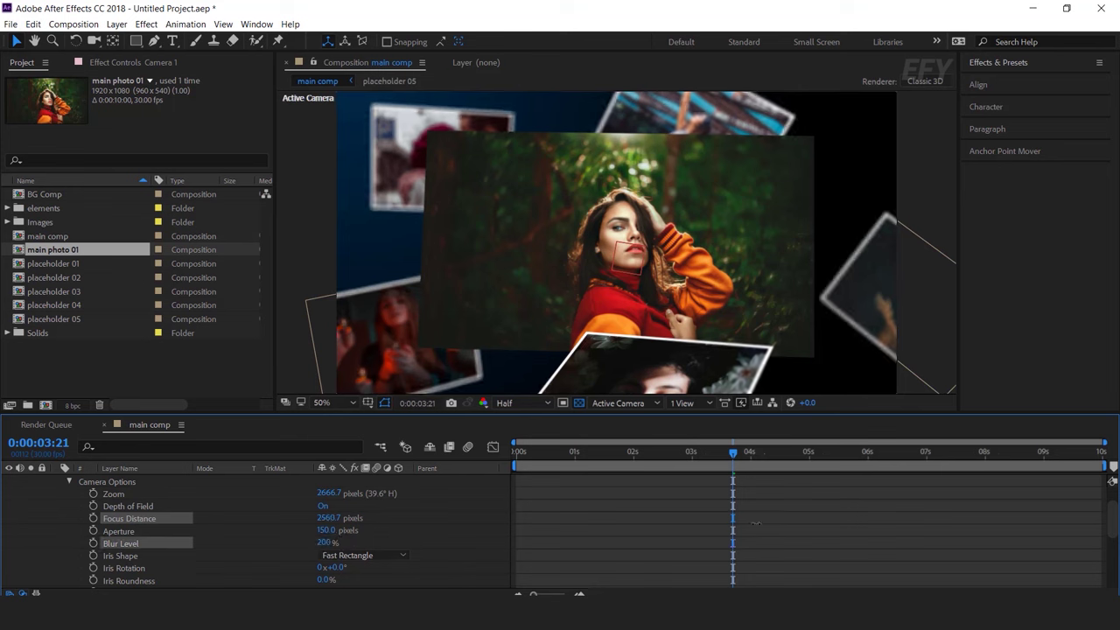
drag(750, 523, 525, 523)
drag(641, 527, 779, 519)
click(536, 328)
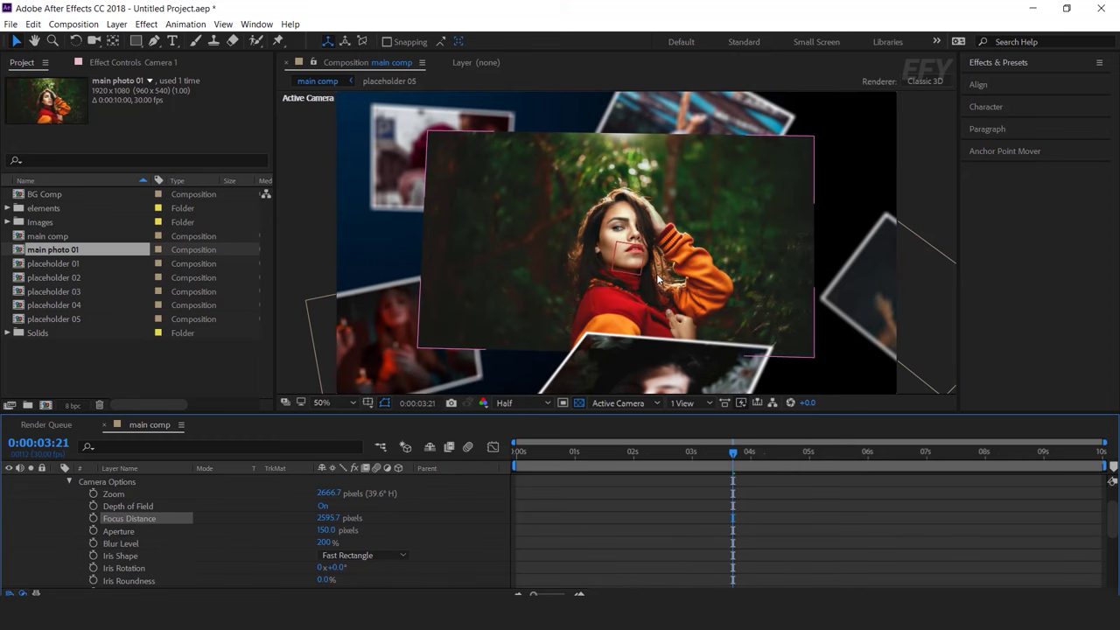
scroll(126, 515, up, 2)
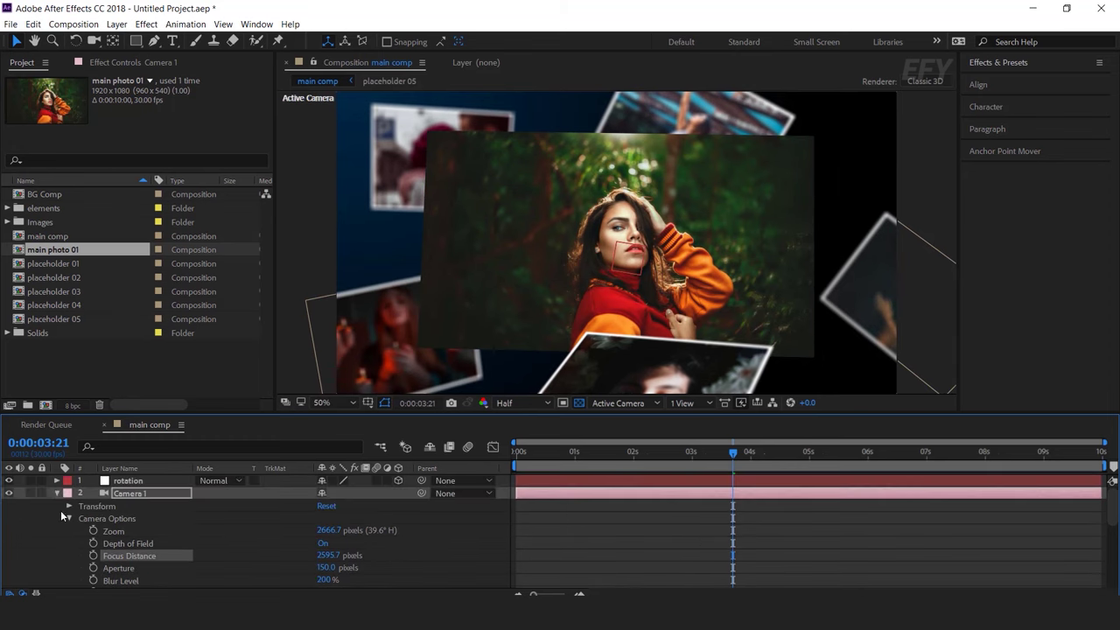
- Add a new null object layer named 'cc'
click(55, 494)
scroll(639, 245, down, 2)
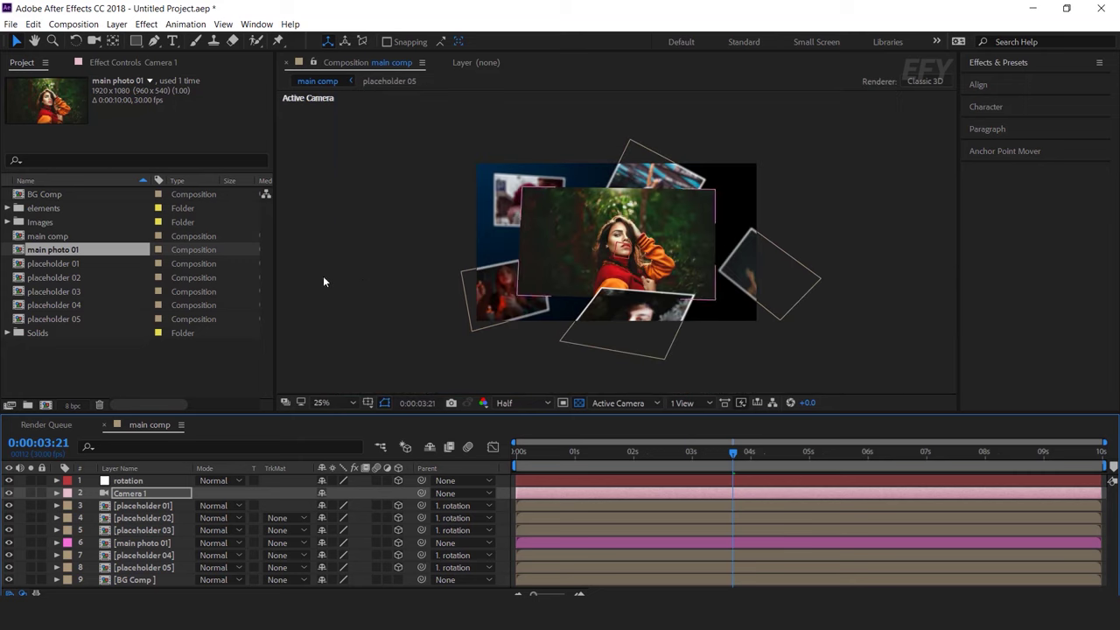
right_click(358, 227)
mouse_move(437, 235)
click(569, 309)
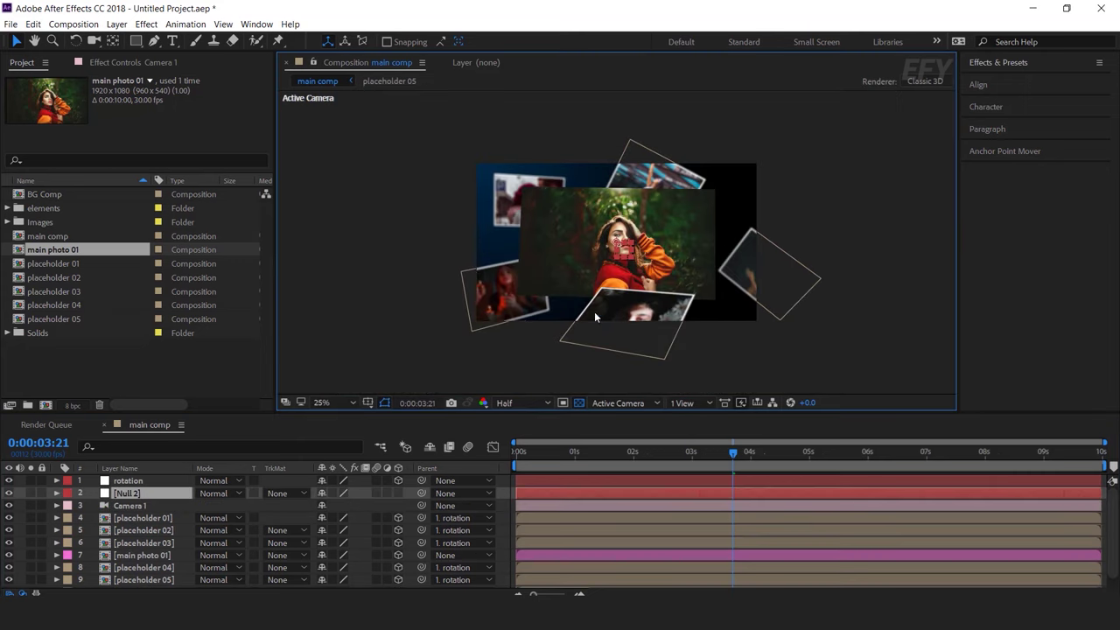
click(134, 495)
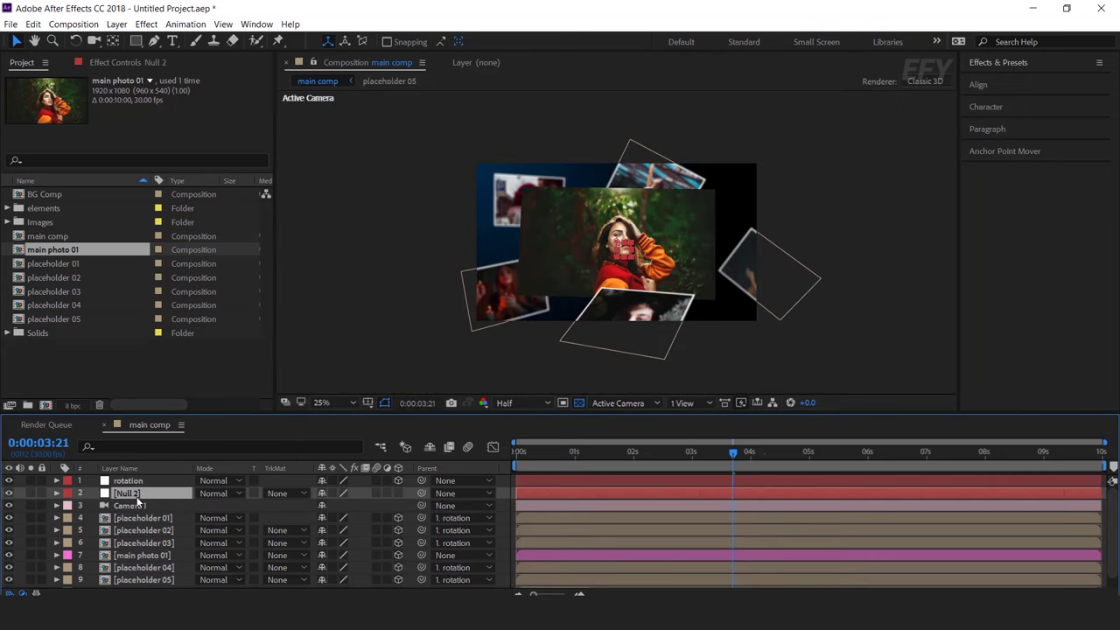
key(Return)
key(Return)
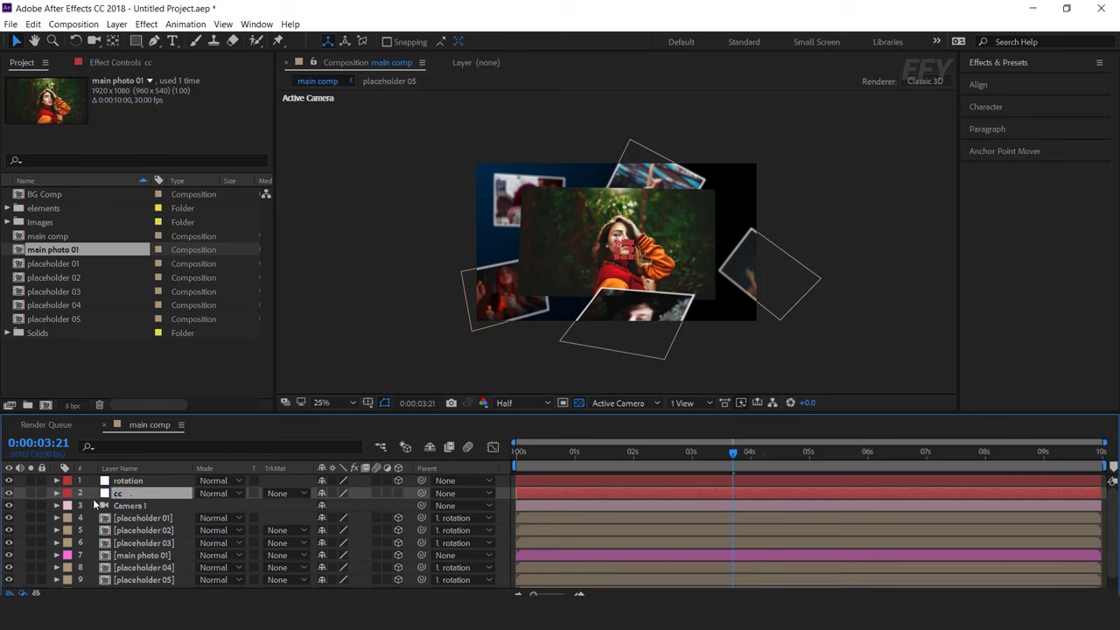
- Parent Camera 1 to the cc null and reveal the null's Position
click(131, 507)
drag(422, 505, 138, 493)
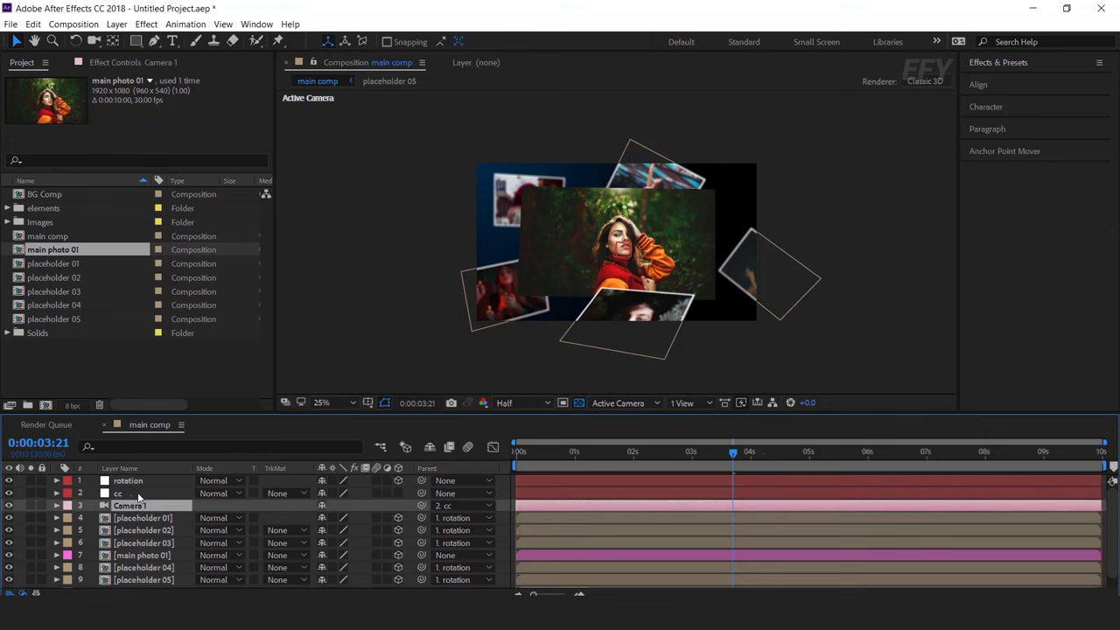
click(138, 493)
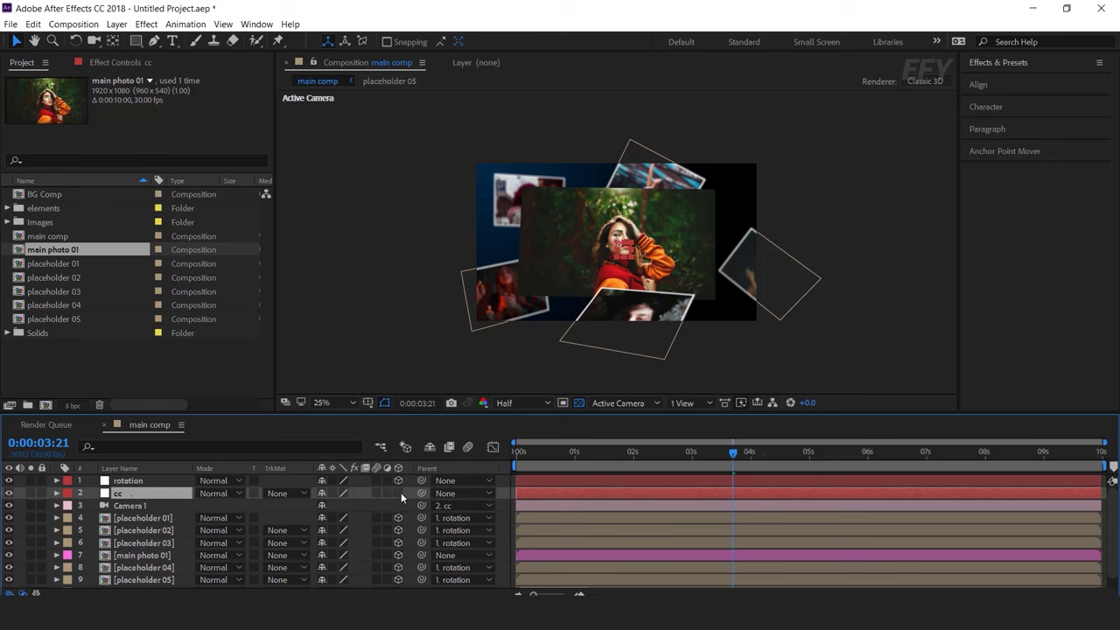
key(p)
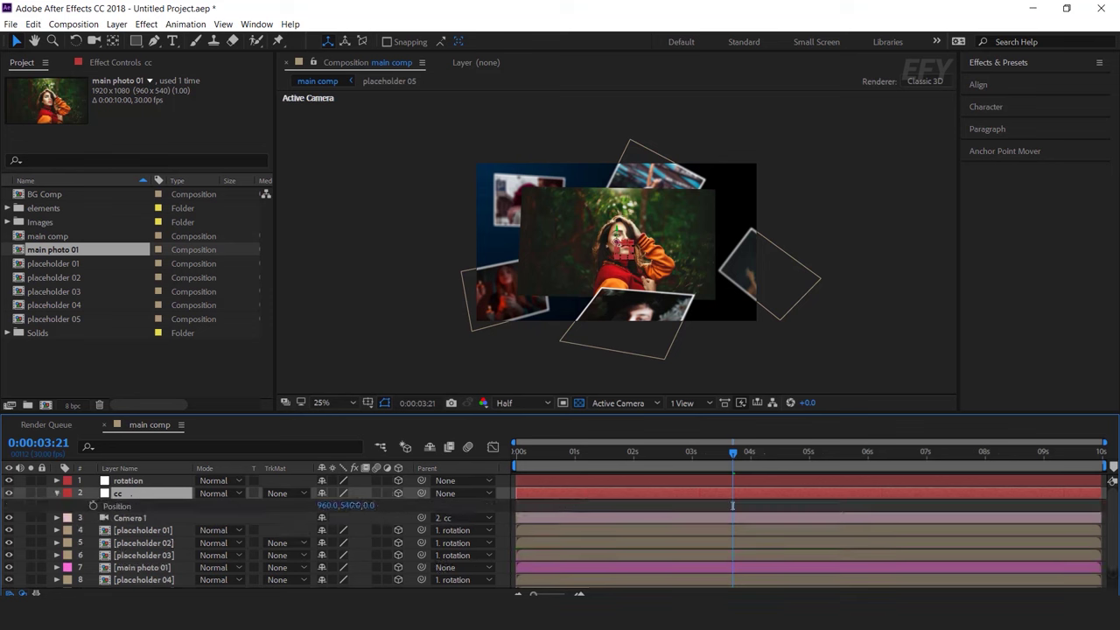
- Keyframe cc's Position at 1 s and push it back to Z -18030 at 0 s, then preview
drag(551, 451, 577, 455)
click(93, 506)
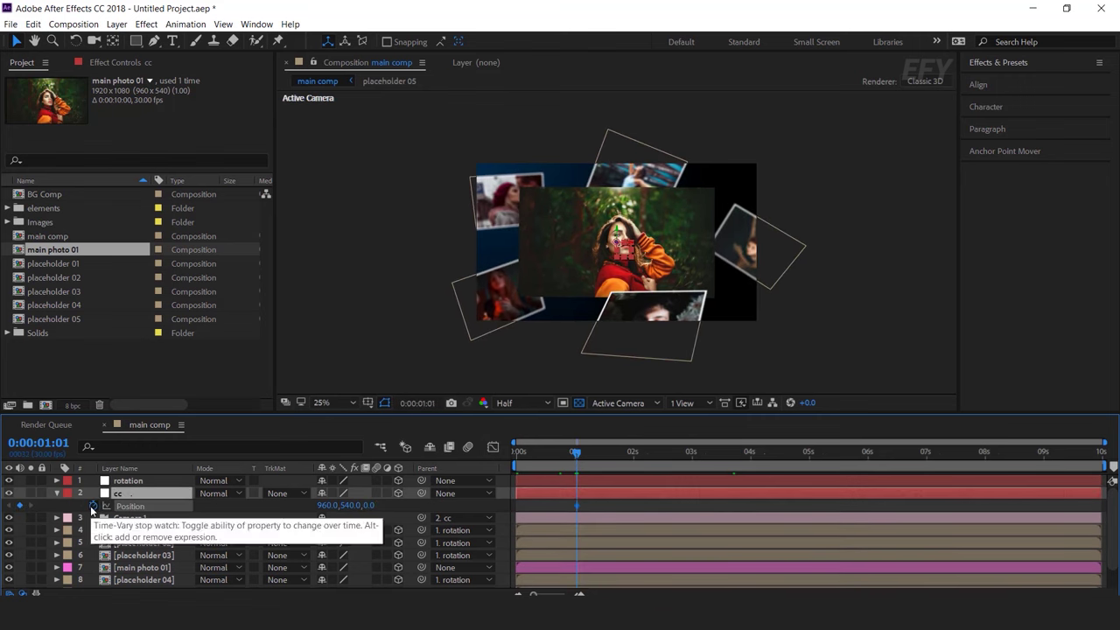
key(Home)
click(399, 481)
drag(369, 510, 194, 509)
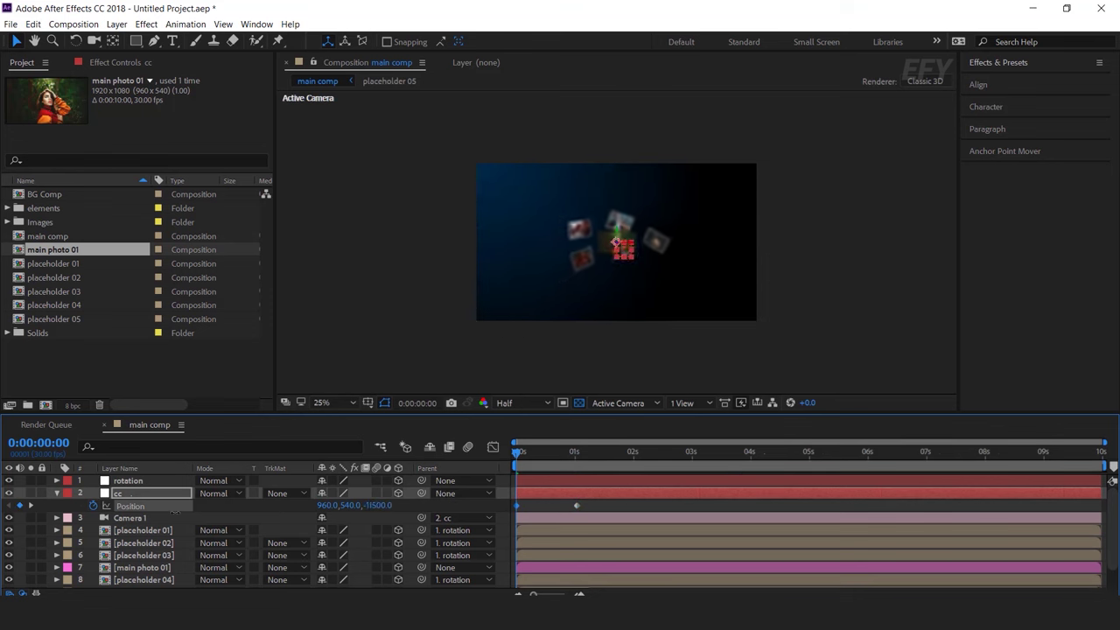
drag(382, 515, 373, 513)
key(space)
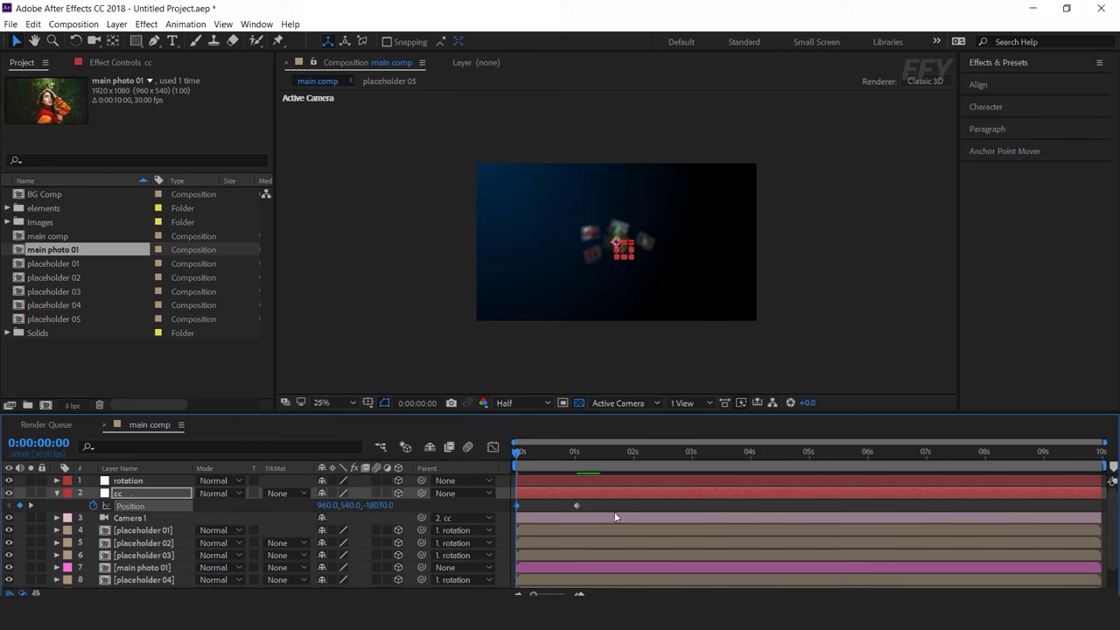
- Add a Position keyframe at 5 s, raise cc to Y 2788 at 6 s, and select all its keyframes
click(810, 461)
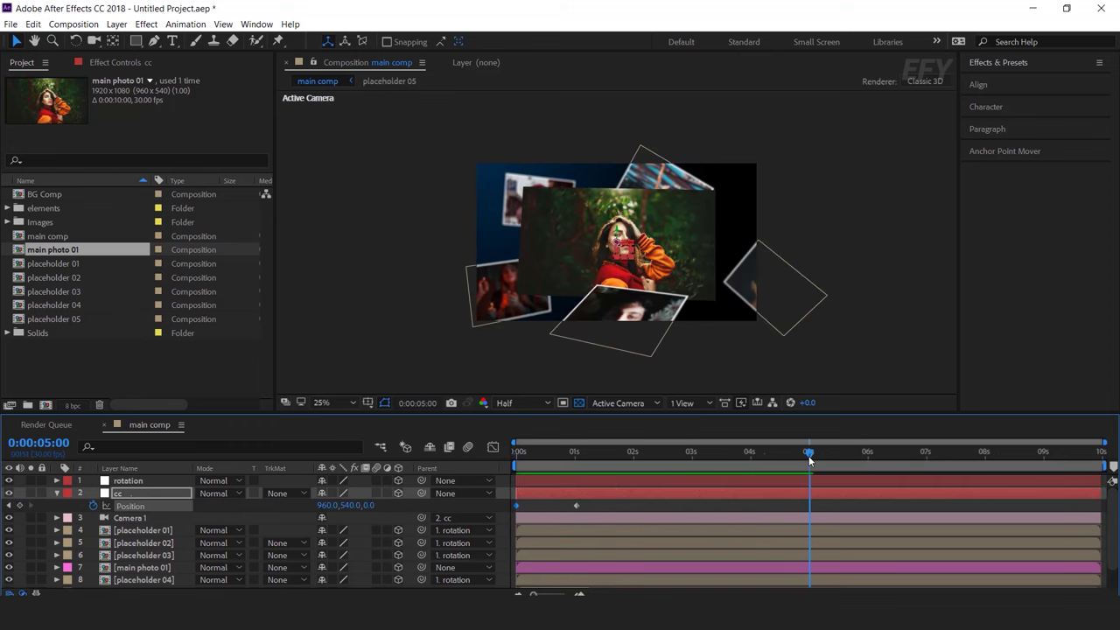
click(20, 506)
click(867, 457)
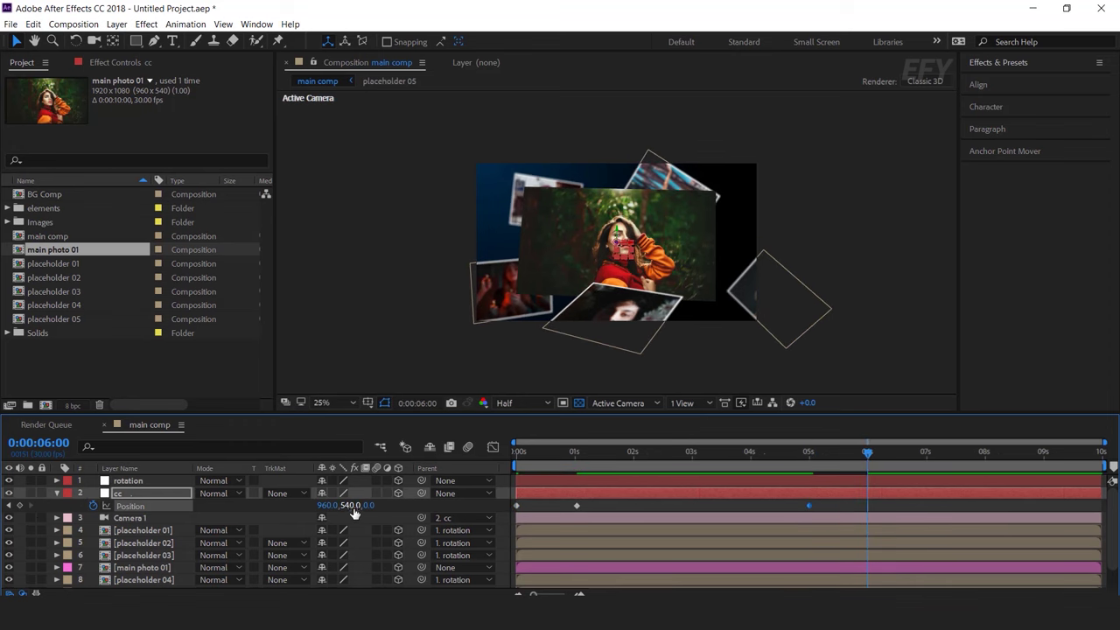
drag(346, 505, 559, 505)
drag(887, 509, 507, 523)
right_click(577, 506)
- Apply Easy Ease to cc's Position keyframes, lengthen both influences in the speed graph, and preview
mouse_move(631, 496)
click(802, 441)
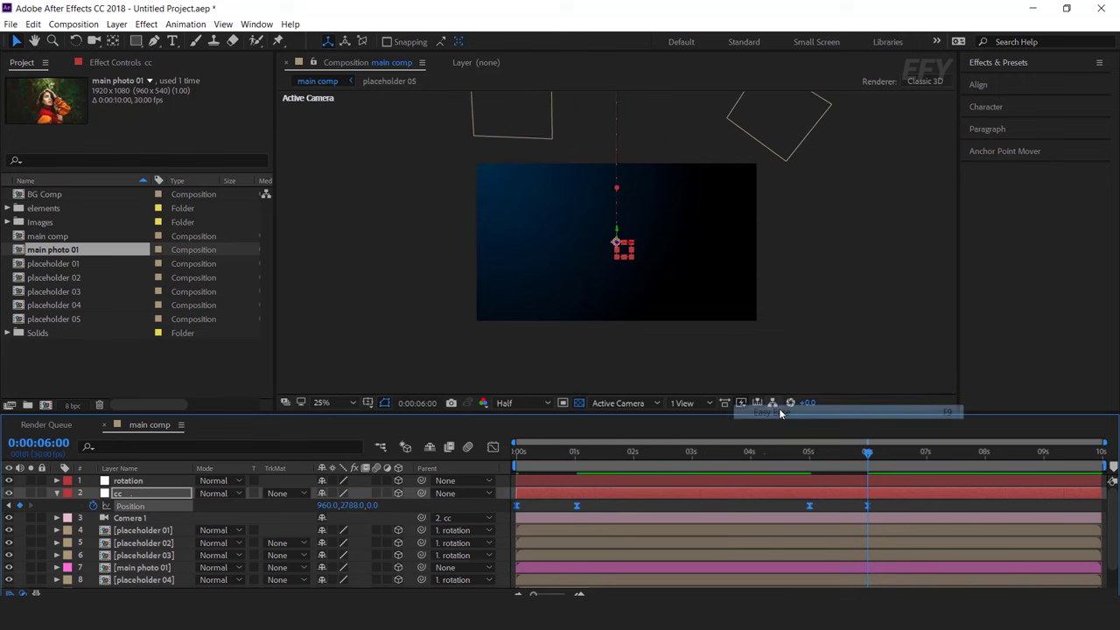
click(493, 448)
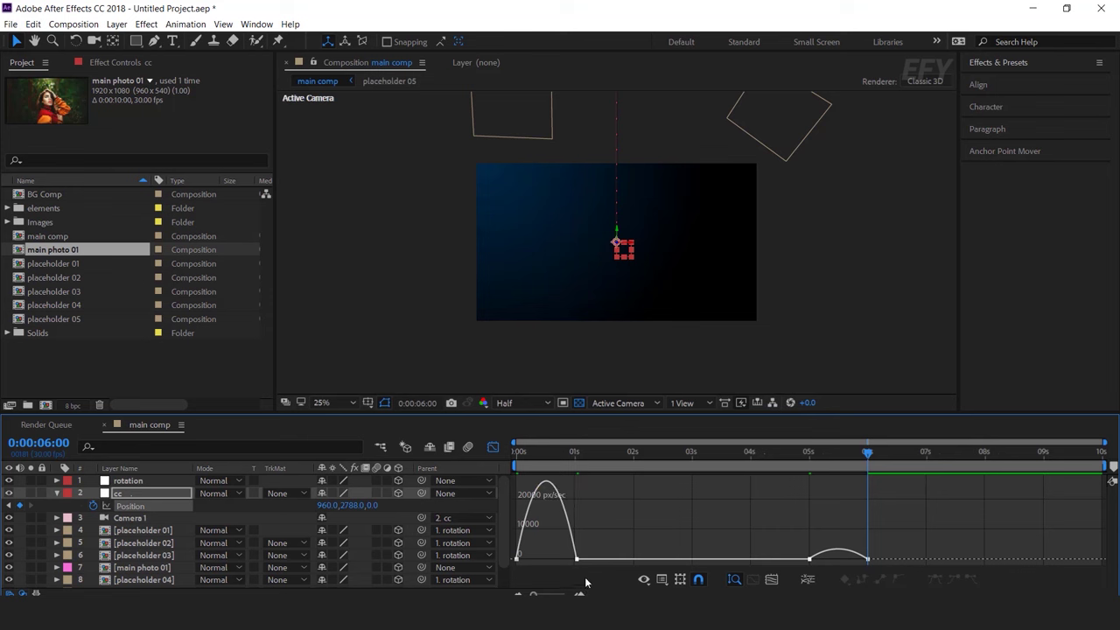
drag(569, 563, 518, 560)
drag(819, 562, 845, 558)
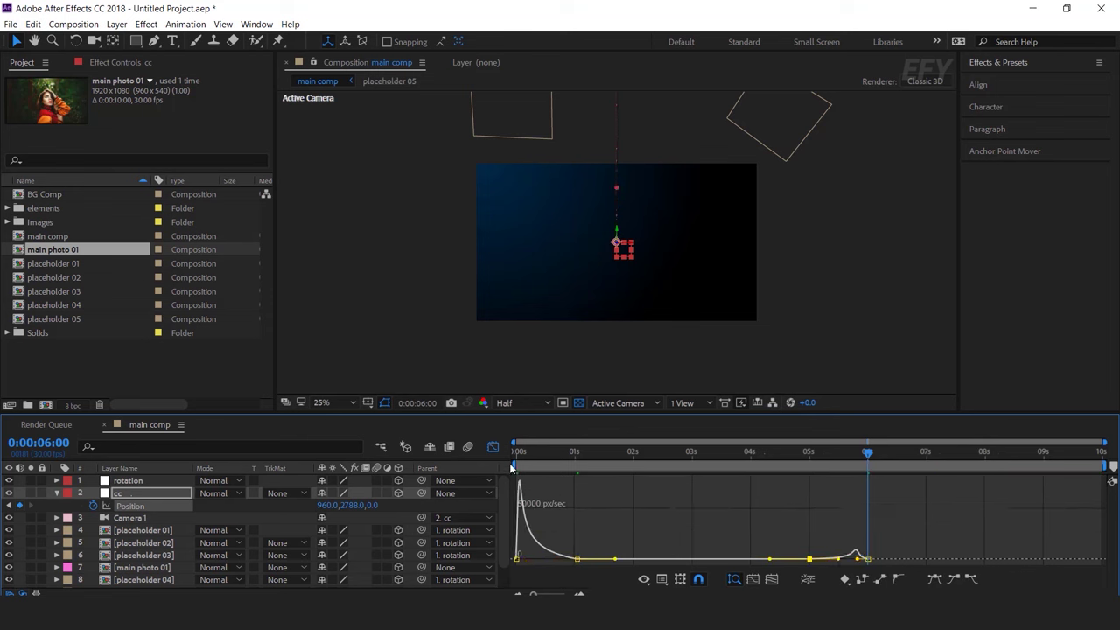
click(493, 448)
key(Home)
key(space)
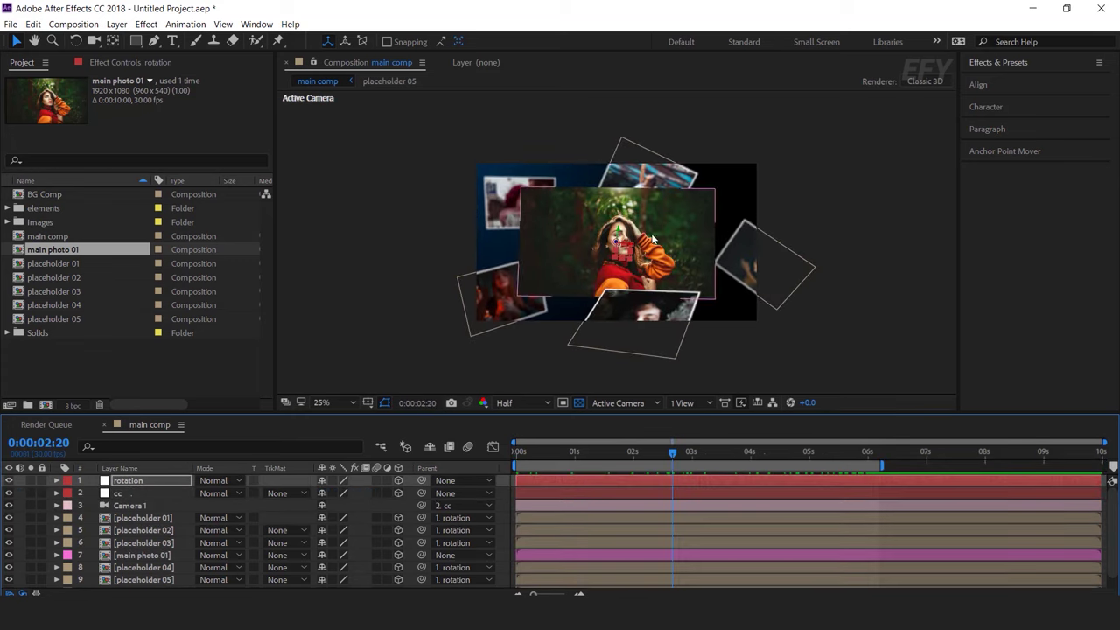
- Create a new solid layer and apply the Gradient Ramp effect to it
right_click(355, 225)
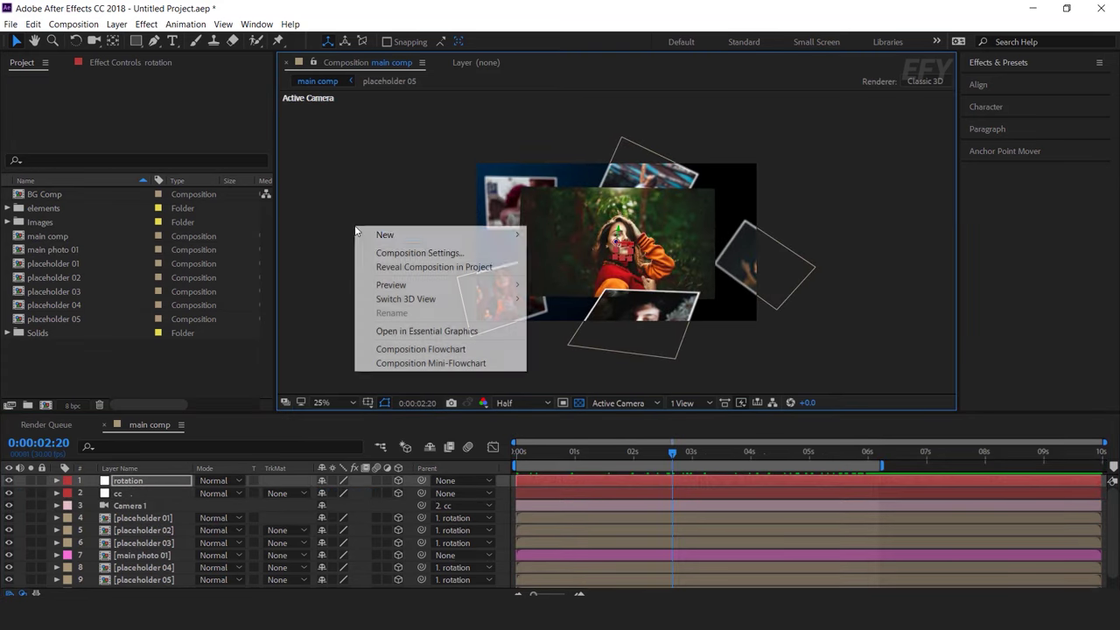
mouse_move(389, 235)
click(557, 267)
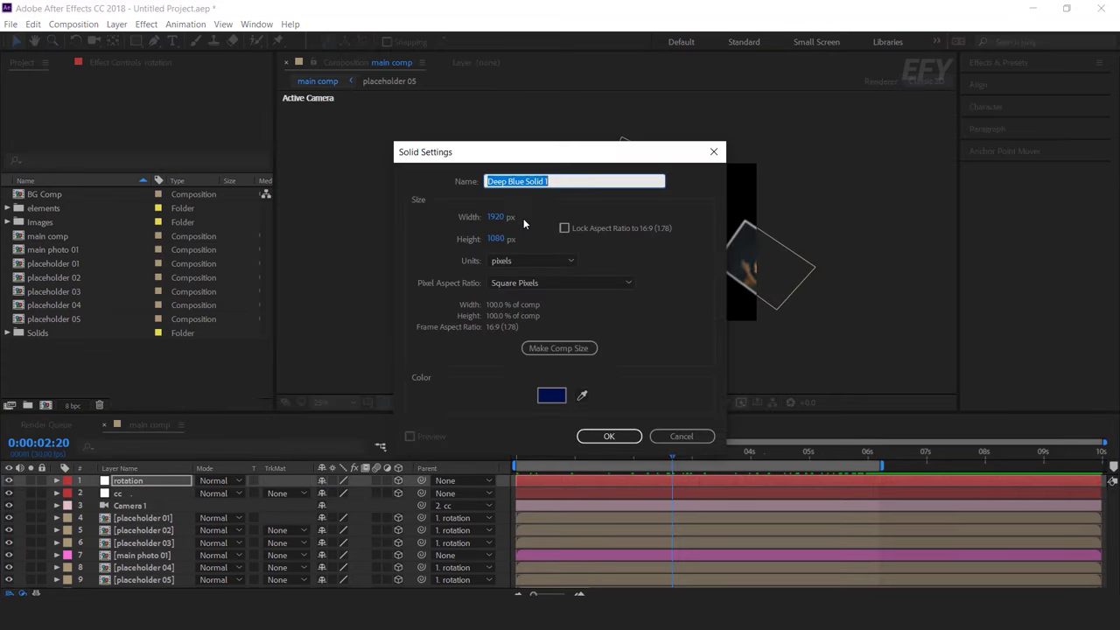
click(602, 436)
key(ctrl+space)
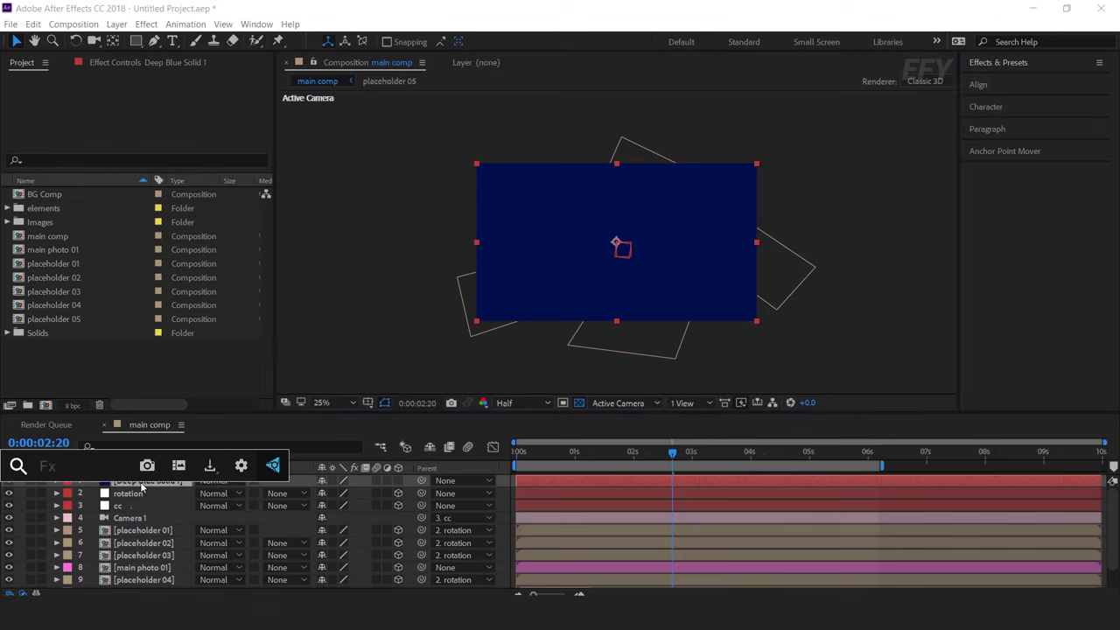
text(ramp)
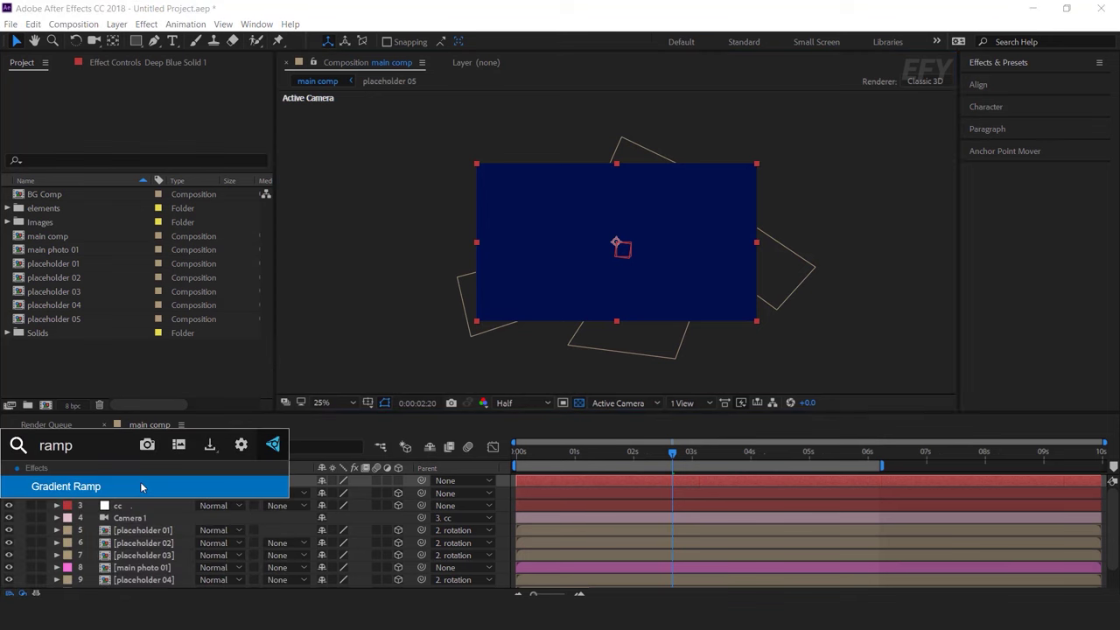
click(85, 486)
- Move the ramp start to the top-left and set colours: start deep blue 003084, end black
drag(617, 164, 480, 164)
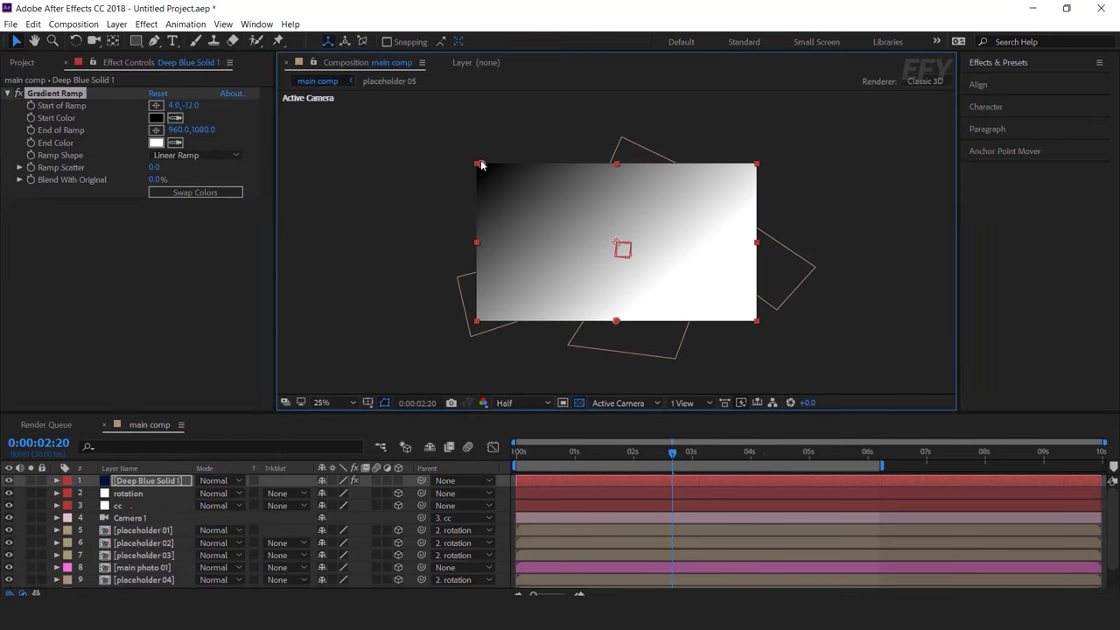
click(156, 117)
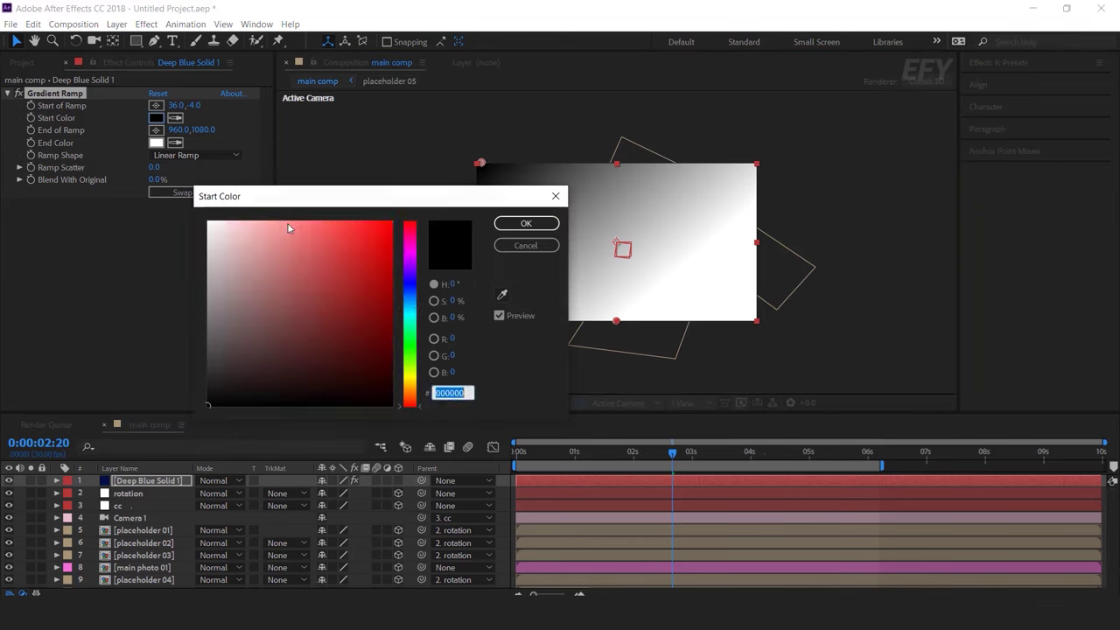
click(412, 308)
click(394, 288)
drag(422, 310, 417, 297)
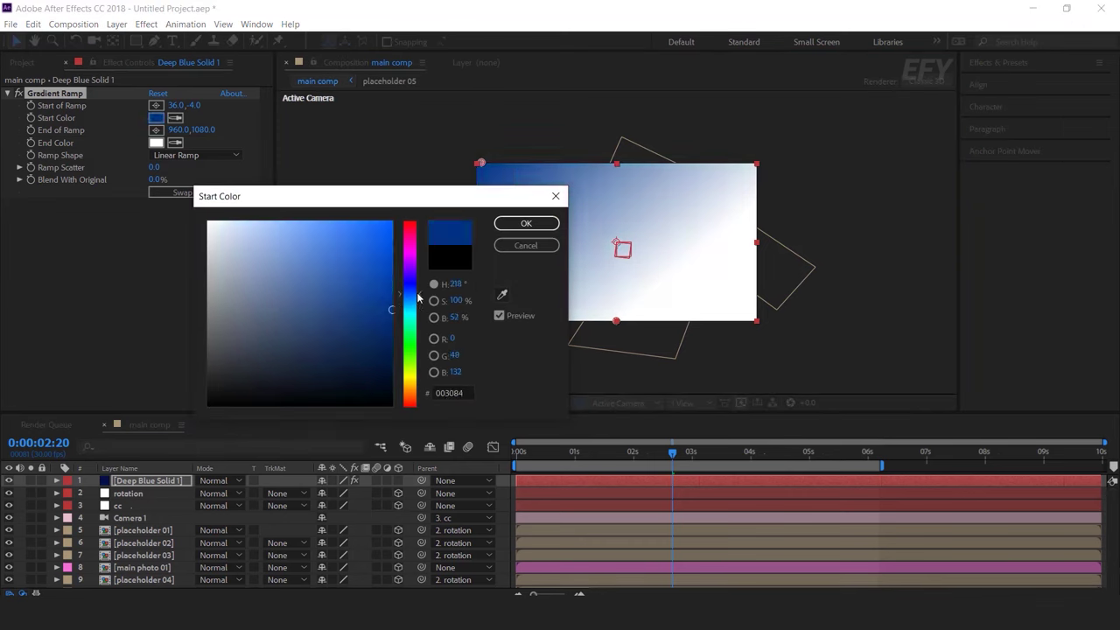
key(Return)
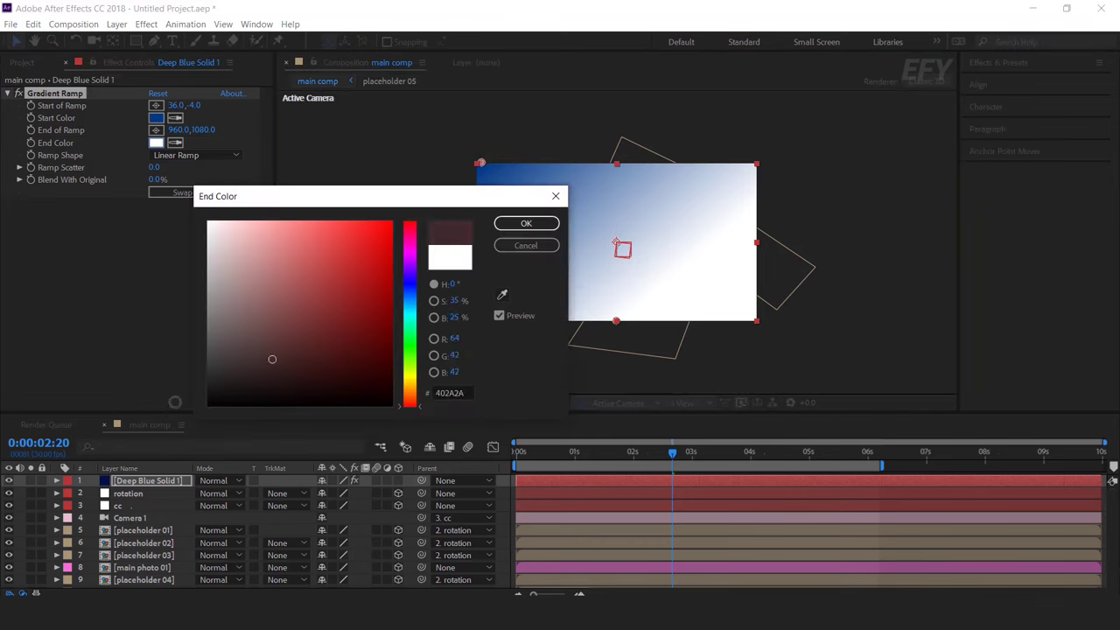
click(155, 143)
click(526, 223)
- Make the ramp radial, blend the solid in Screen mode, and place it just above BG Comp
click(215, 155)
click(194, 183)
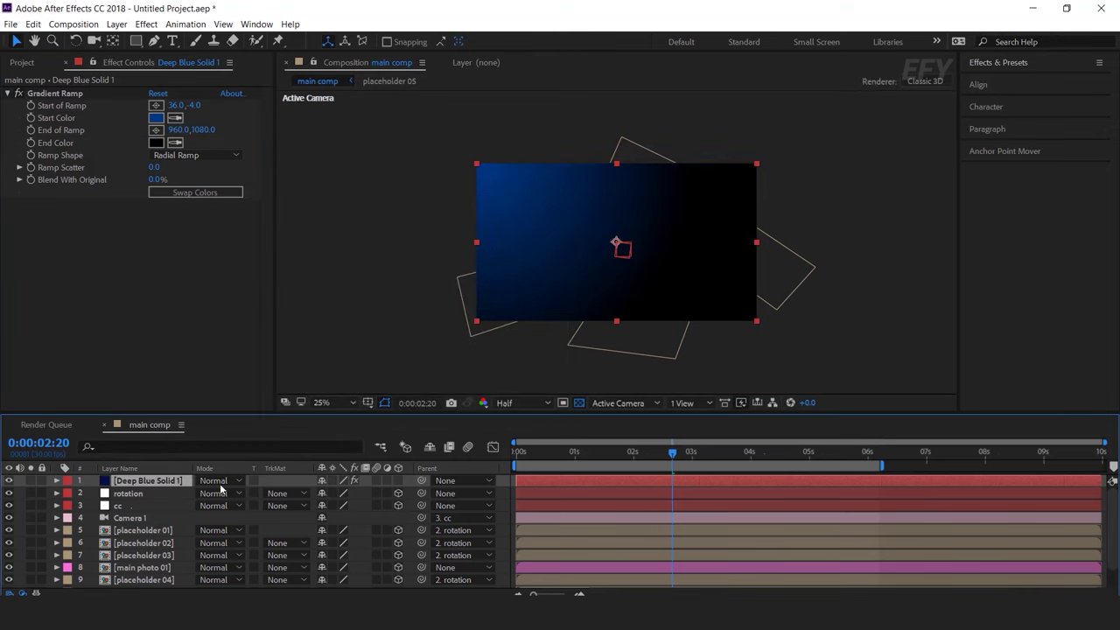
click(237, 482)
click(259, 241)
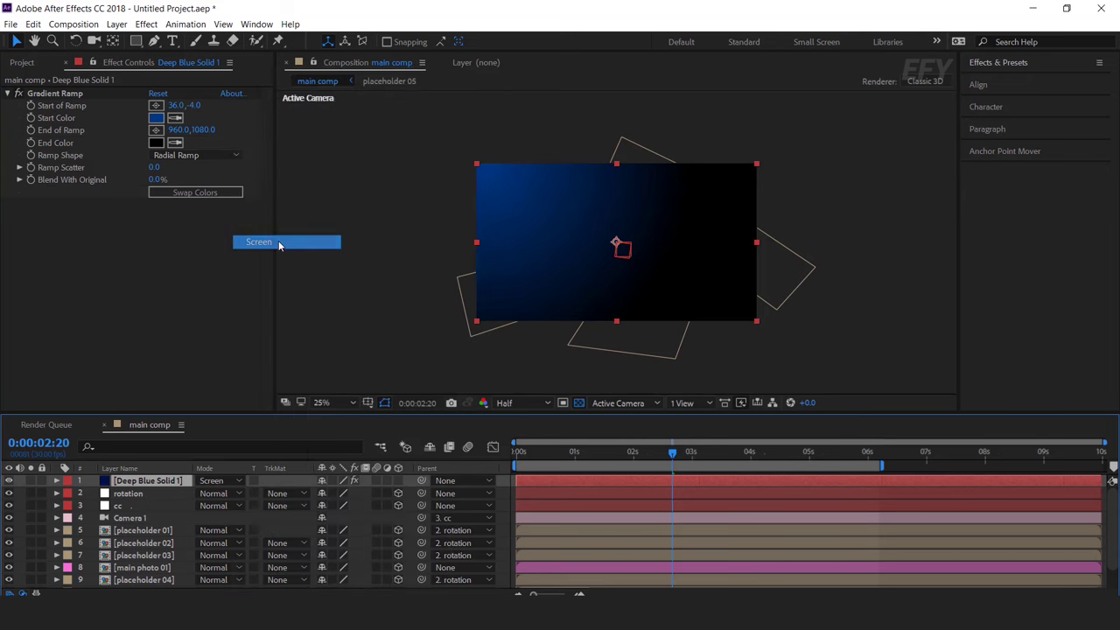
drag(157, 481, 164, 578)
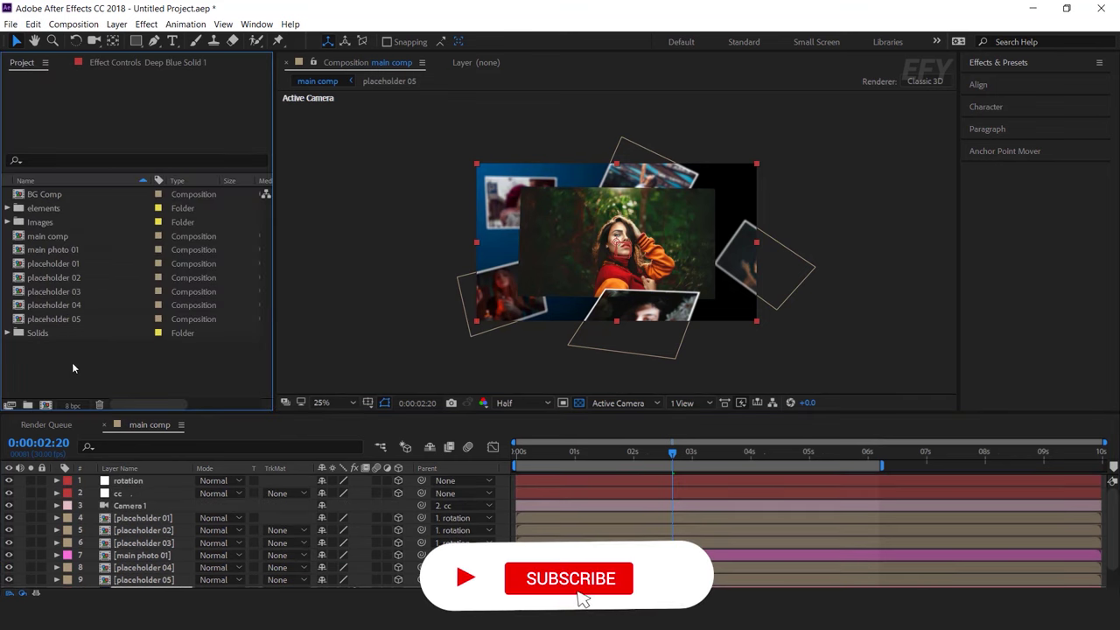
- Add BokehEffect1.mov from the elements folder to the top of main comp in Screen mode
click(26, 208)
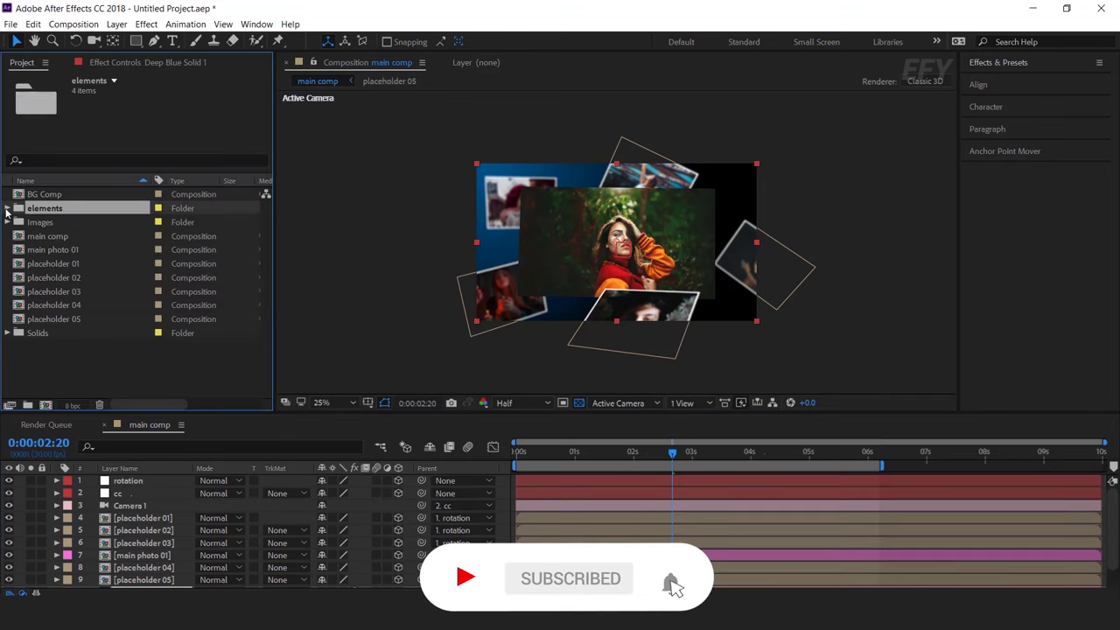
click(8, 208)
click(51, 223)
drag(39, 224, 141, 479)
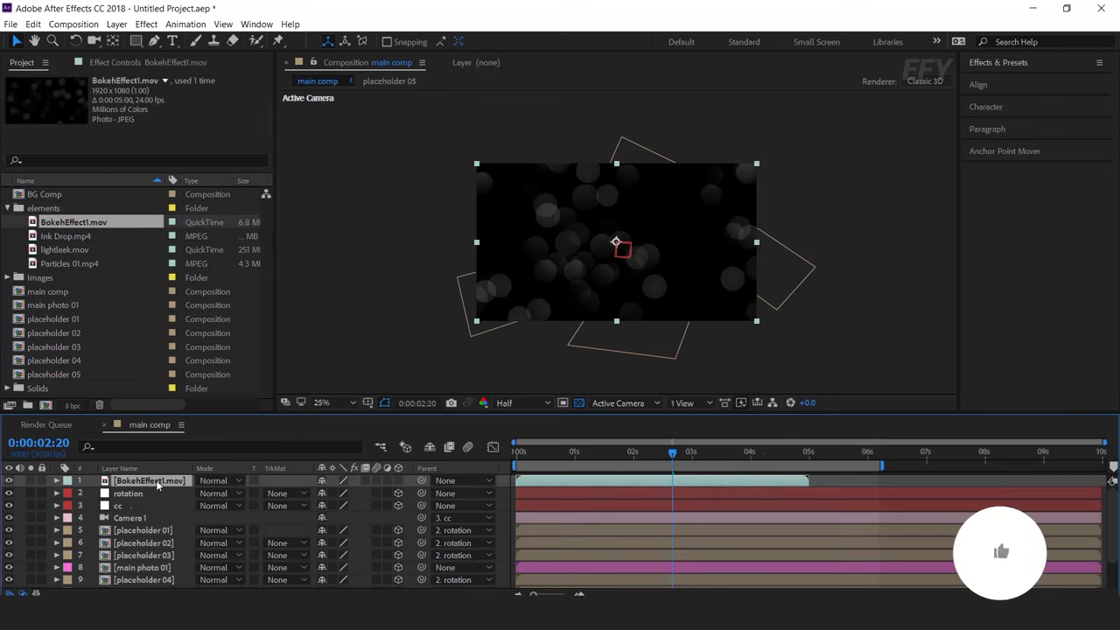
click(221, 481)
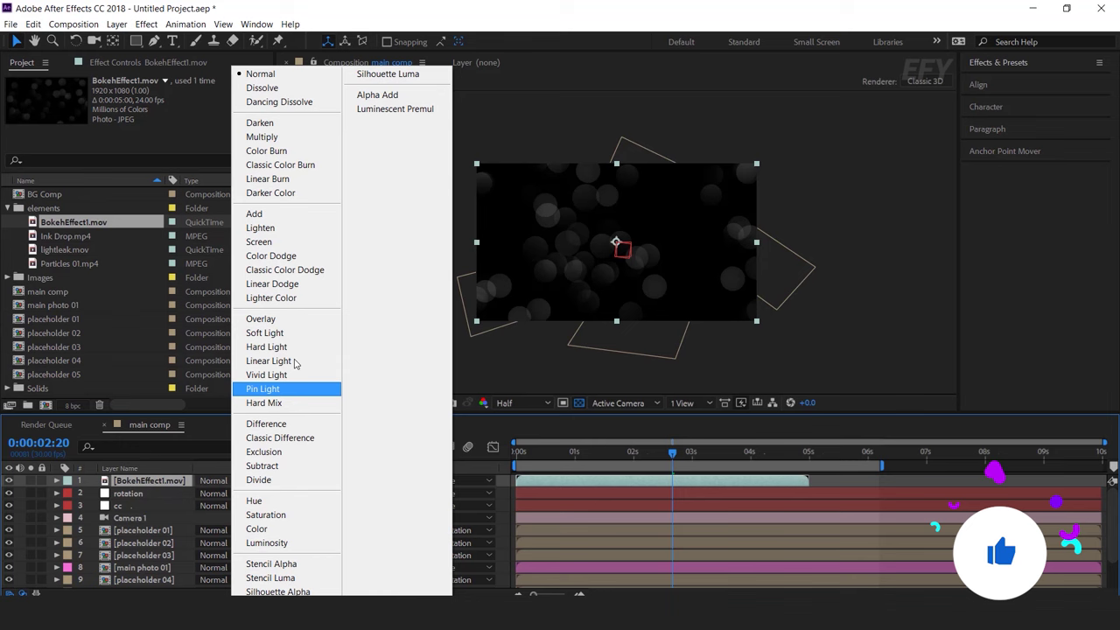
click(298, 242)
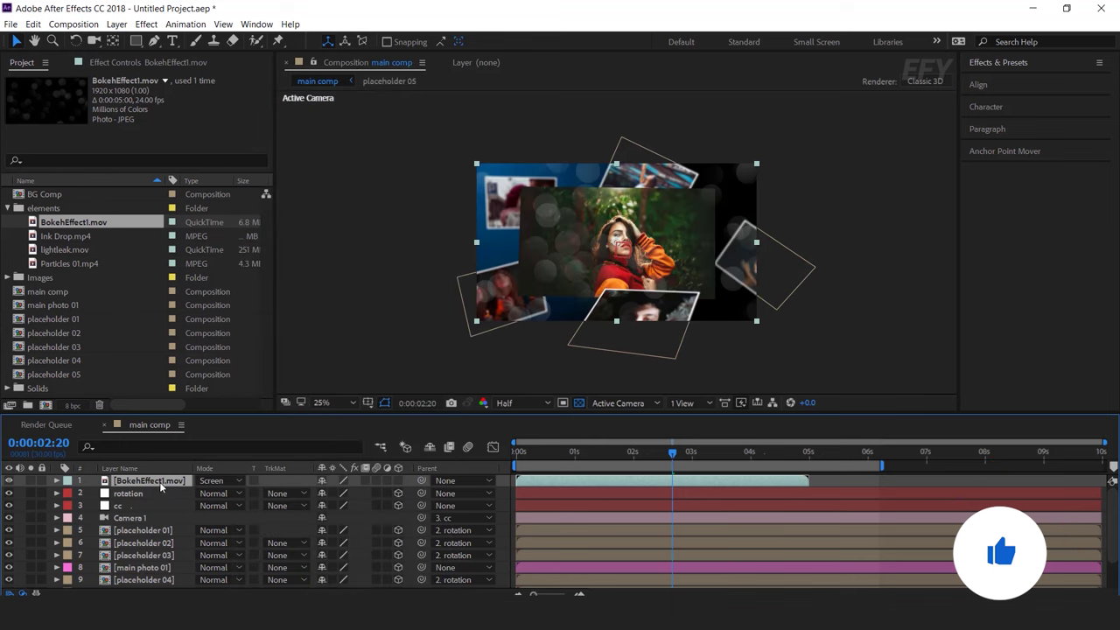
- Set the bokeh layer's opacity to 50%
key(t)
click(322, 492)
text(50)
key(Return)
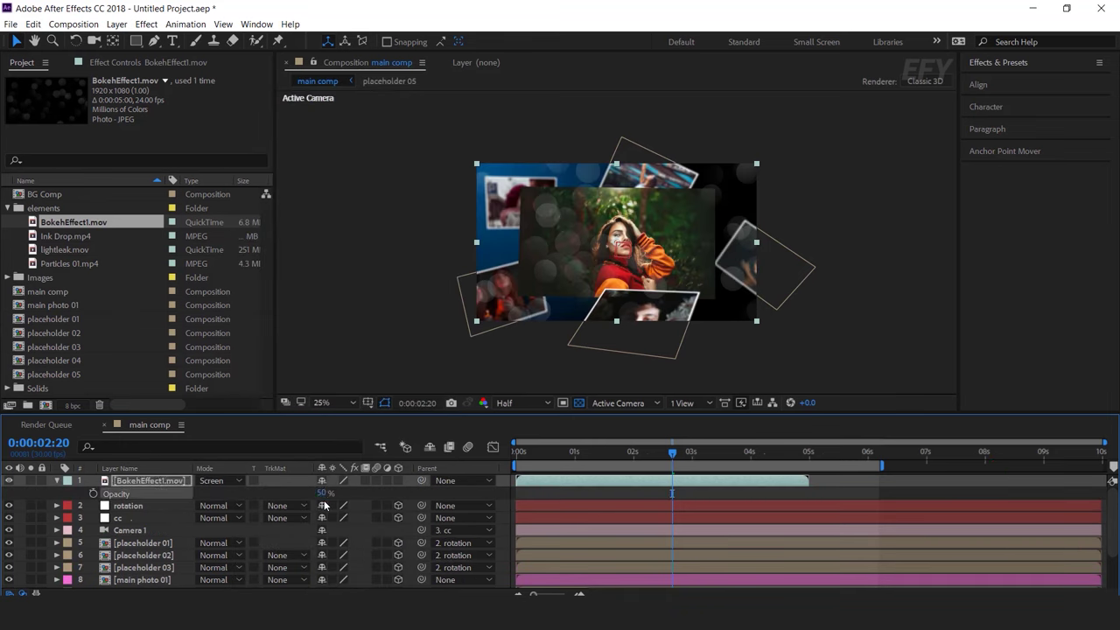
click(159, 482)
click(57, 482)
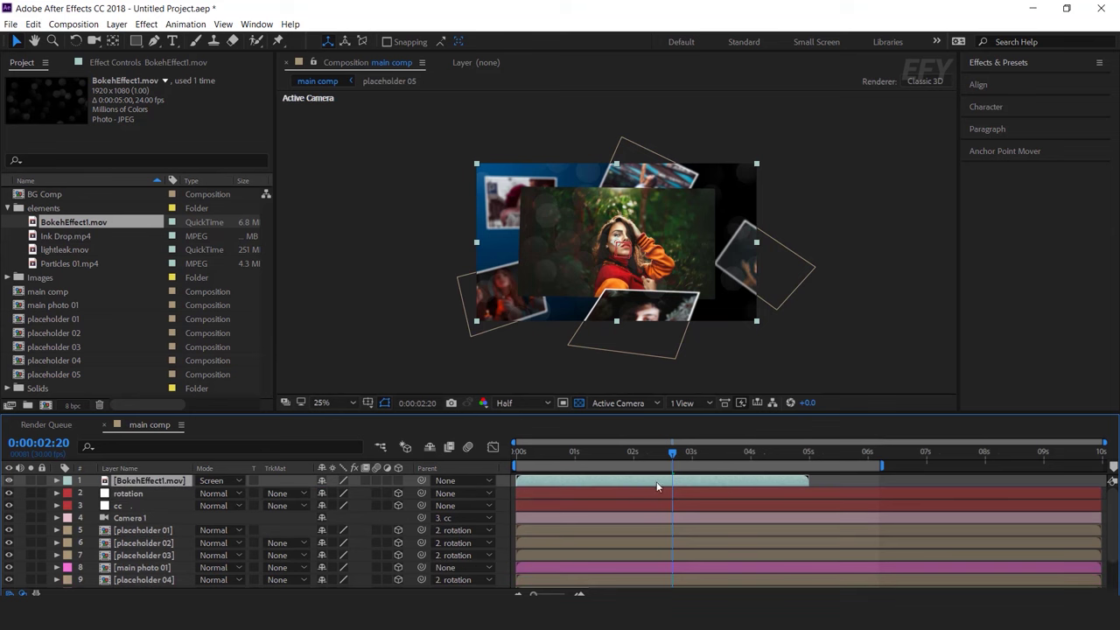
- Duplicate the bokeh layer and start the copy at 5 seconds
key(ctrl+d)
drag(528, 480, 818, 494)
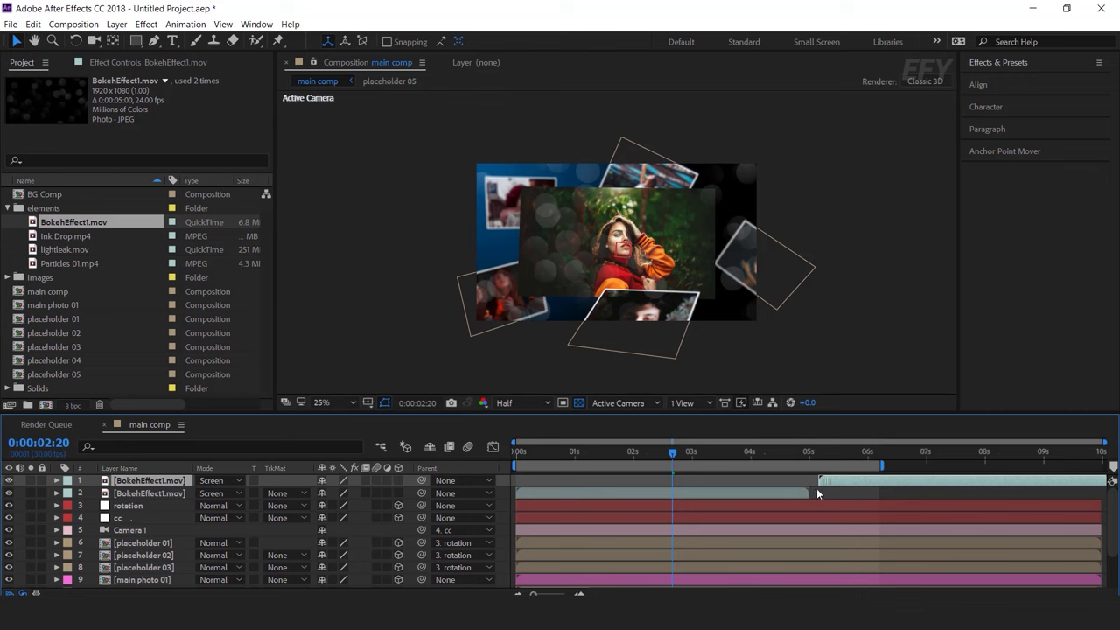
scroll(816, 488, up, 2)
key(k)
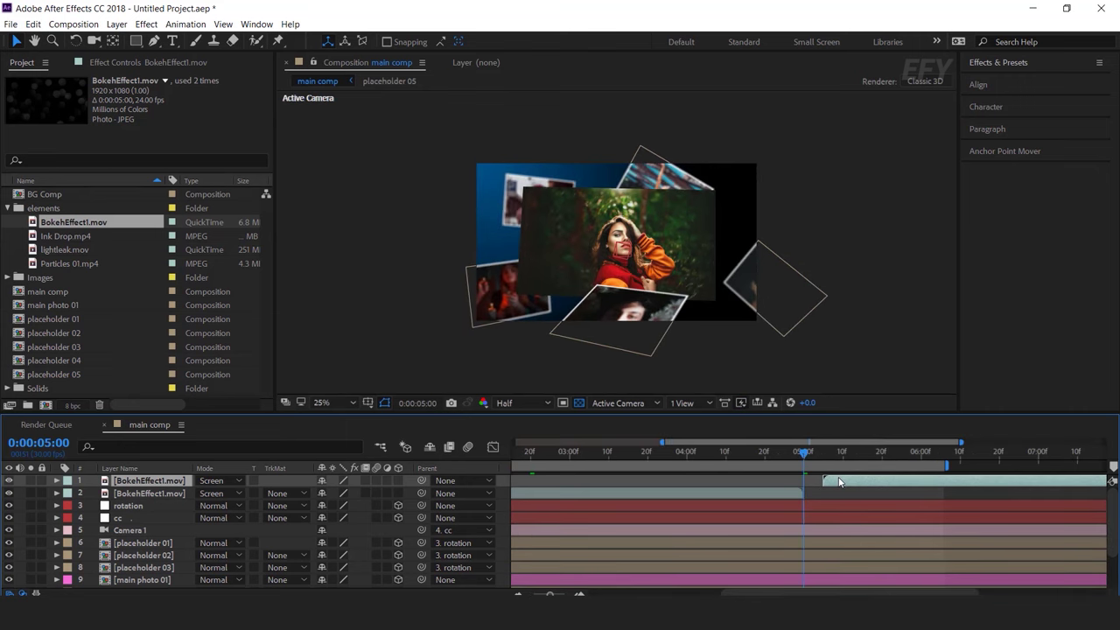
drag(839, 482, 829, 487)
key(space)
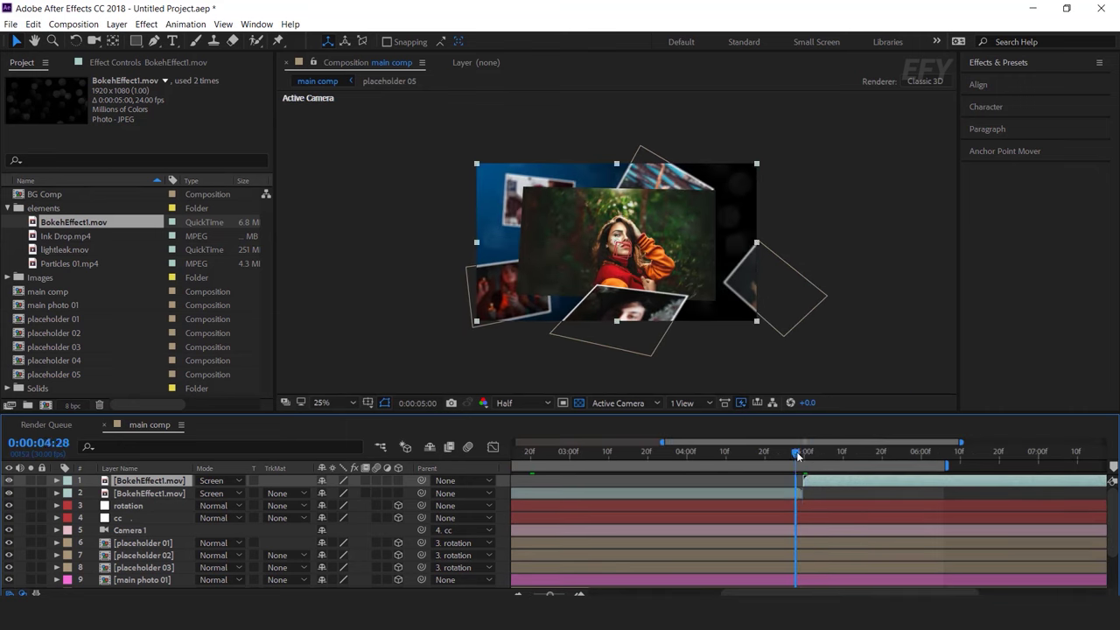
- Add Ink Drop.mp4 to main comp
scroll(859, 488, down, 2)
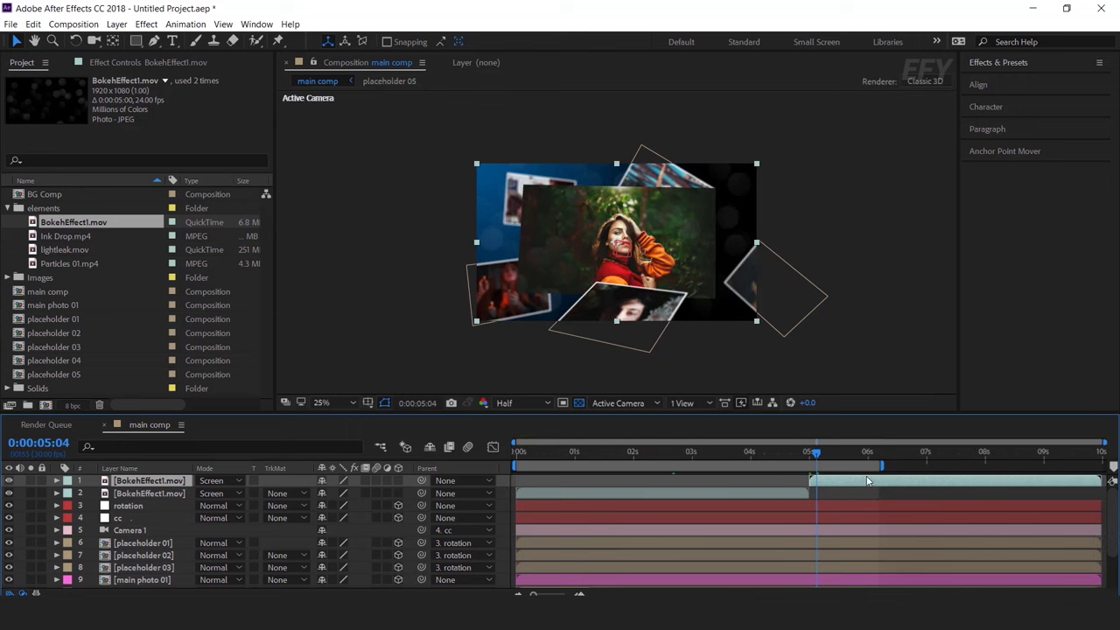
click(70, 237)
mouse_move(70, 237)
mouse_down()
mouse_move(158, 465)
mouse_move(155, 587)
mouse_move(160, 569)
mouse_up()
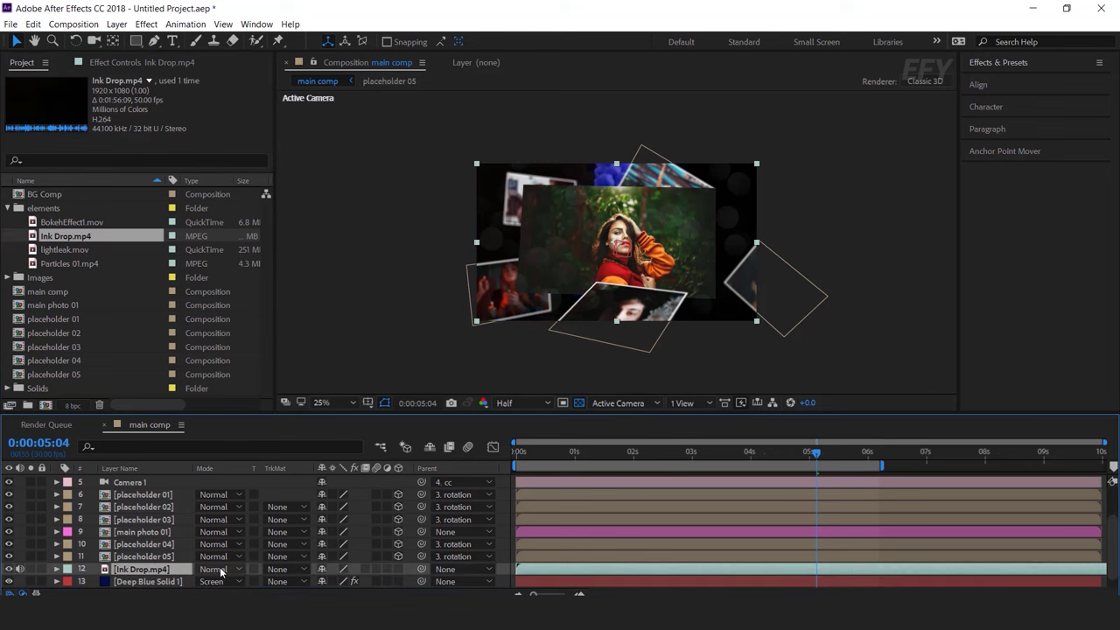
- Blend Ink Drop in Screen mode, solo it, and rotate it in 3D
click(223, 569)
click(254, 205)
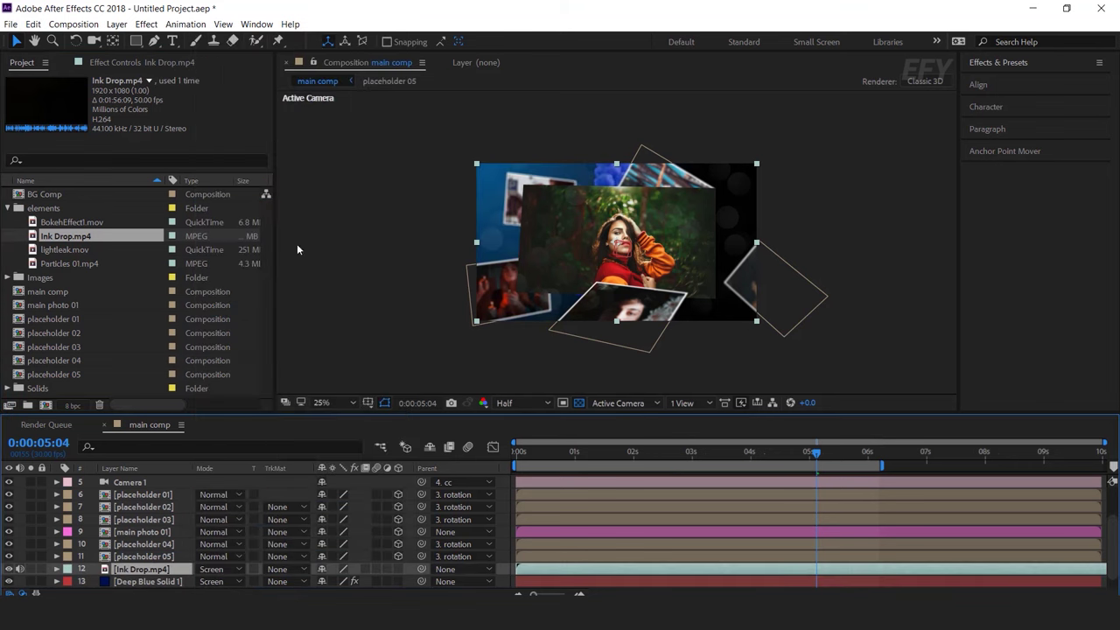
click(31, 569)
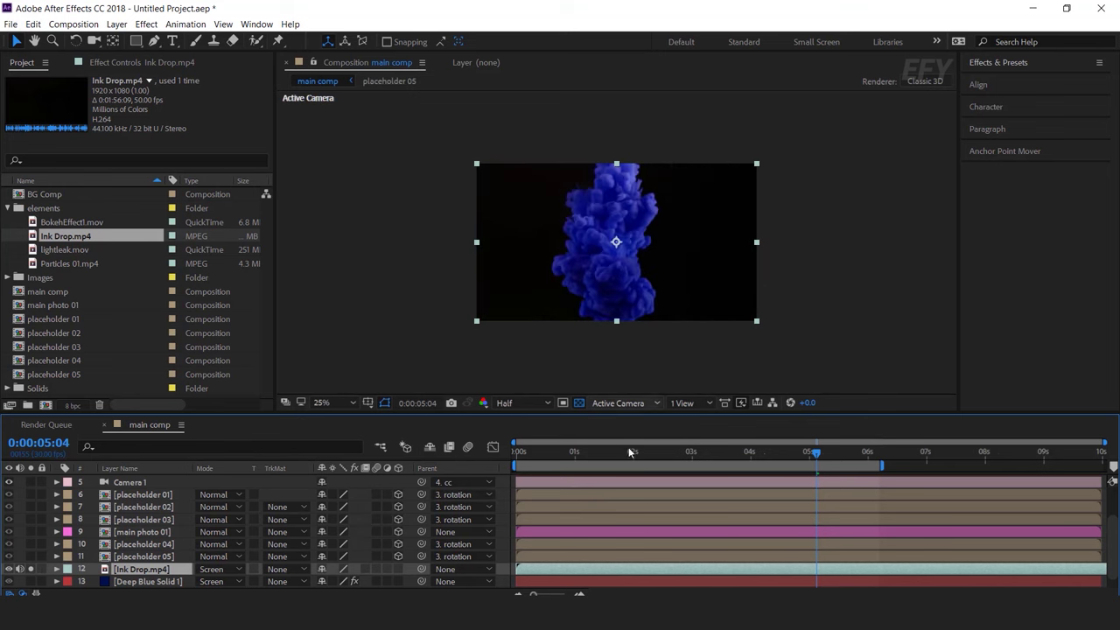
drag(604, 453, 761, 453)
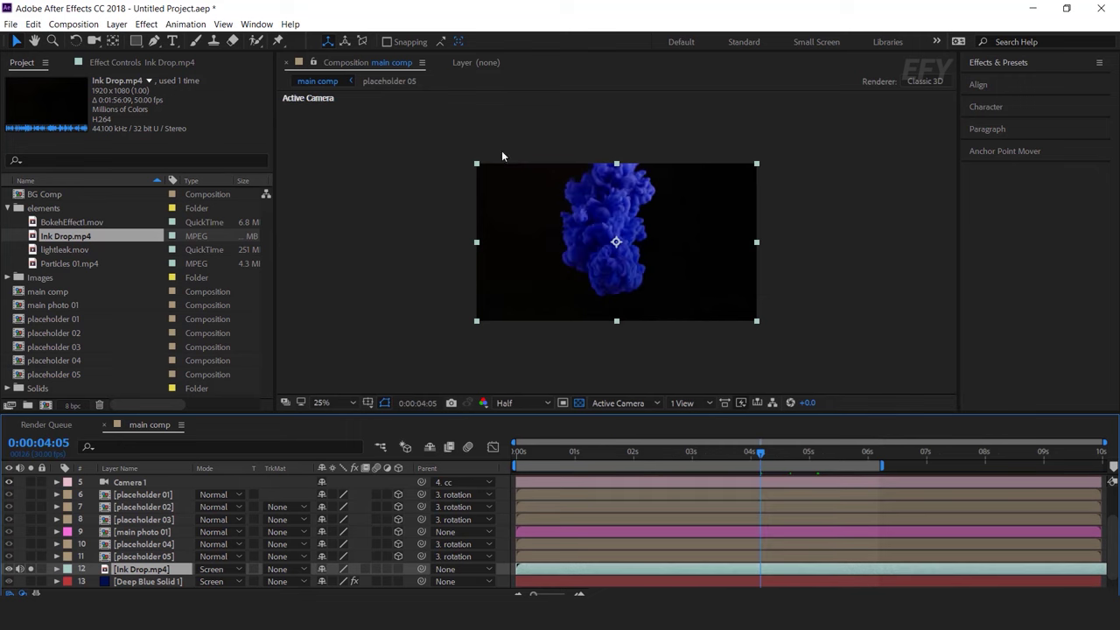
key(w)
mouse_move(481, 168)
mouse_down()
mouse_move(446, 270)
mouse_move(583, 393)
mouse_move(763, 372)
mouse_up()
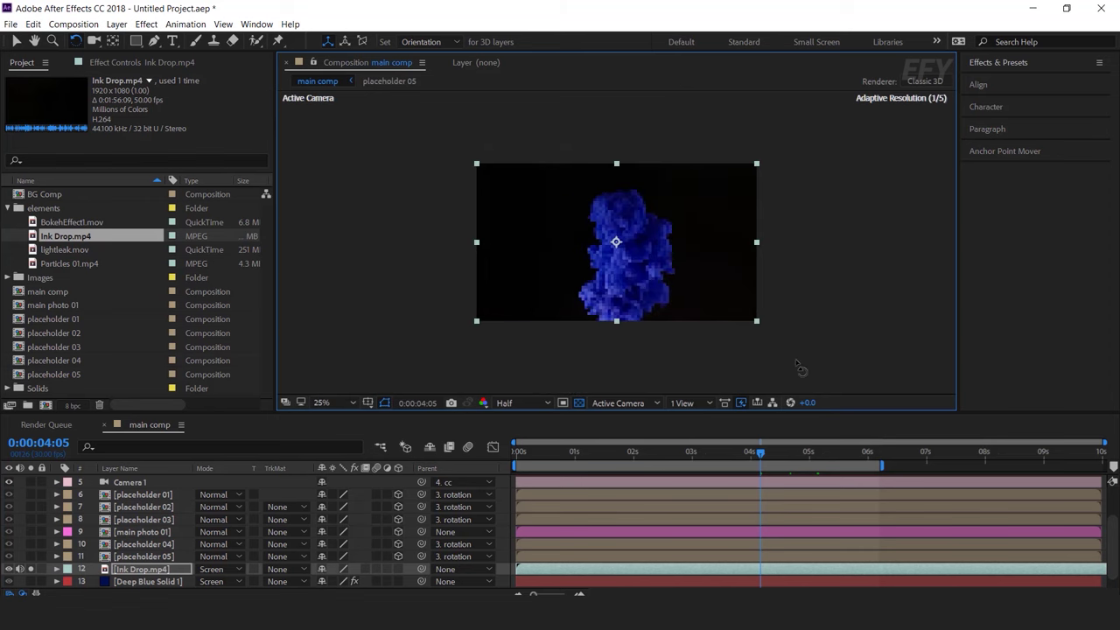
- Trim the first second off Ink Drop and make it start at 0 s
mouse_move(534, 453)
mouse_down()
mouse_move(602, 472)
mouse_move(584, 476)
mouse_up()
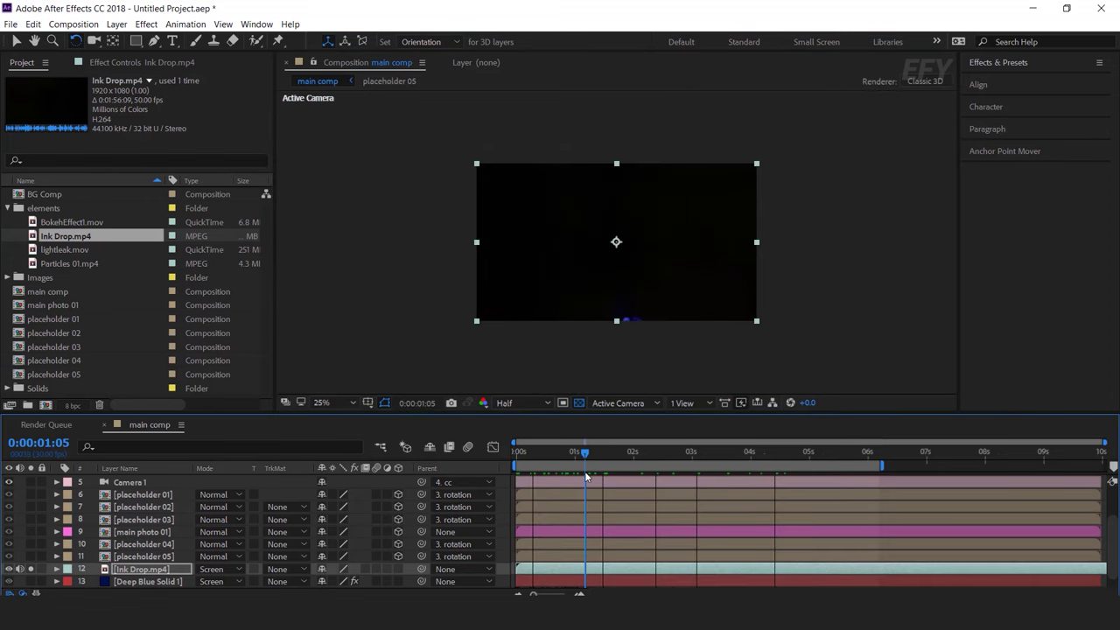
click(586, 574)
key(c)
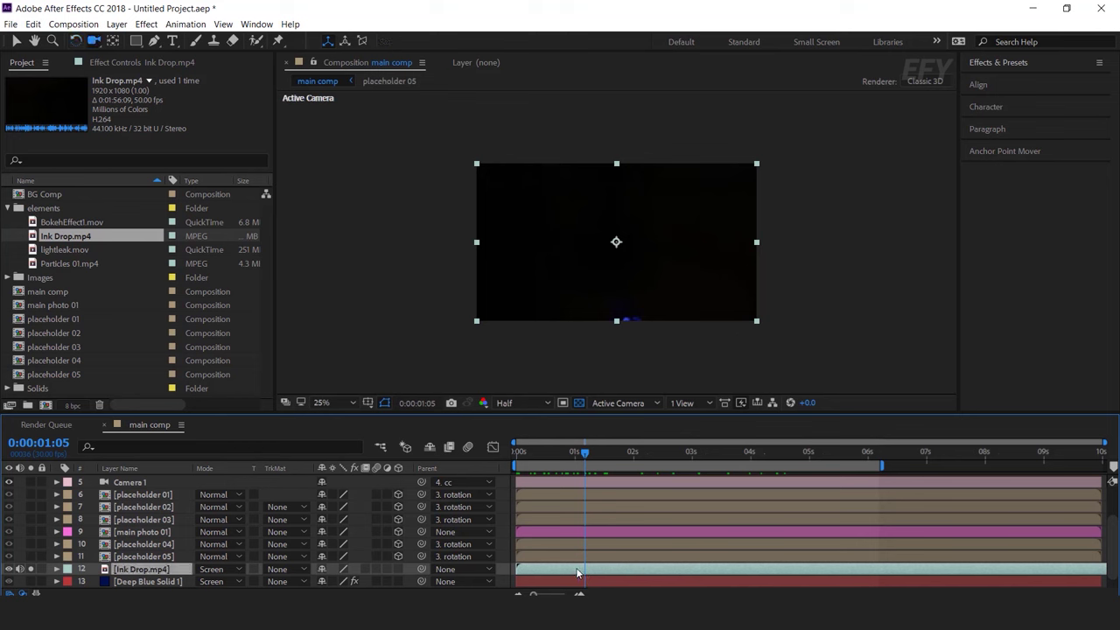
key(alt+bracketleft)
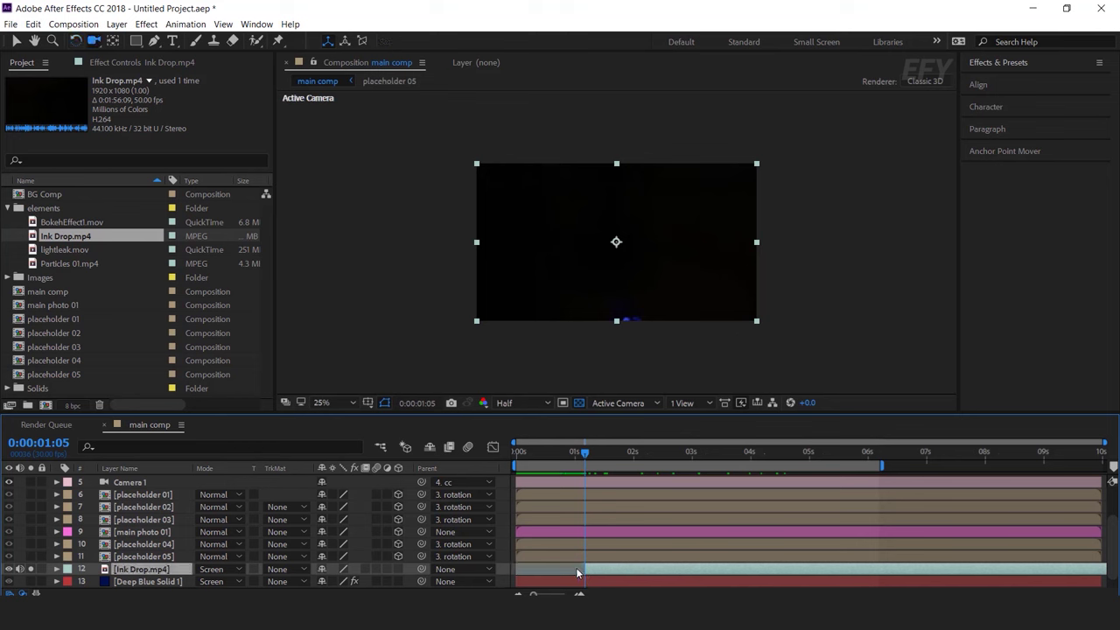
key(Home)
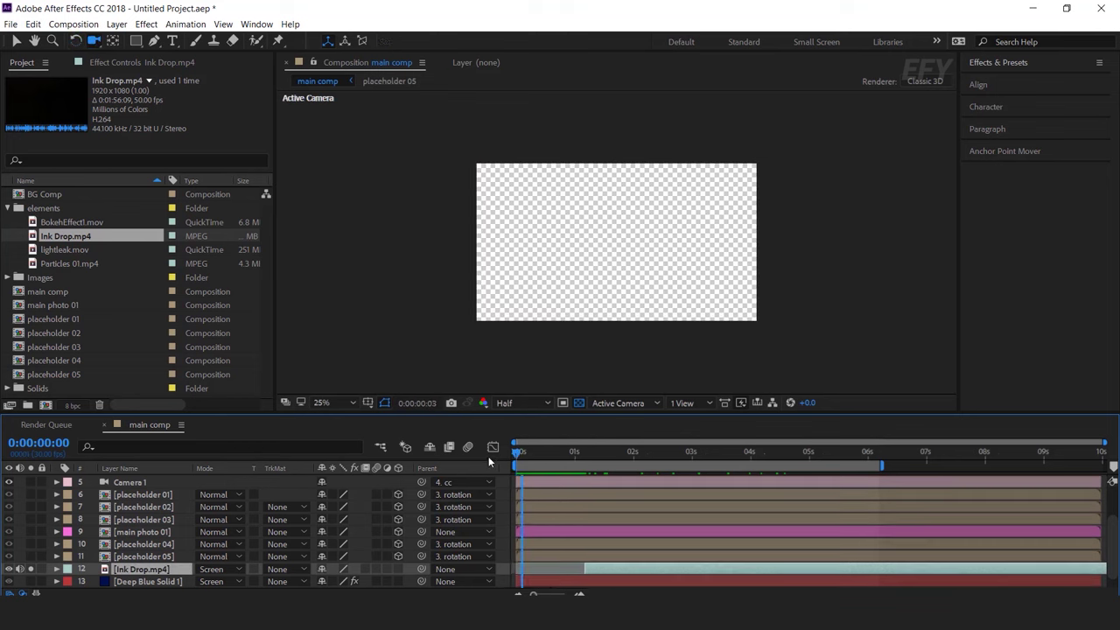
key(ctrl+z)
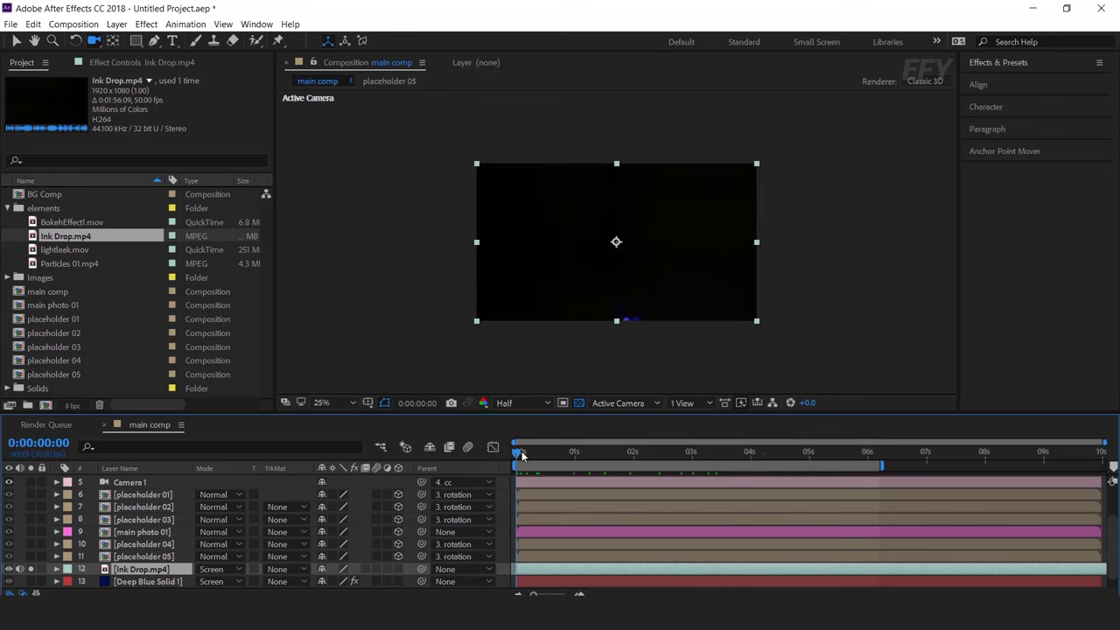
- Time-stretch the Ink Drop layer to 50%
right_click(591, 572)
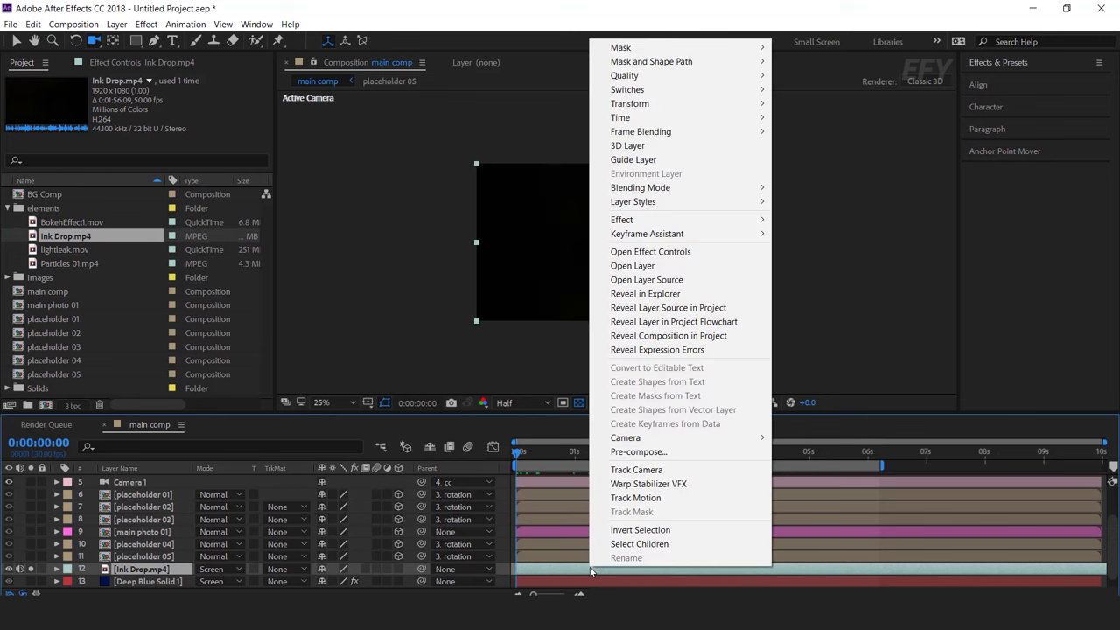
mouse_move(751, 118)
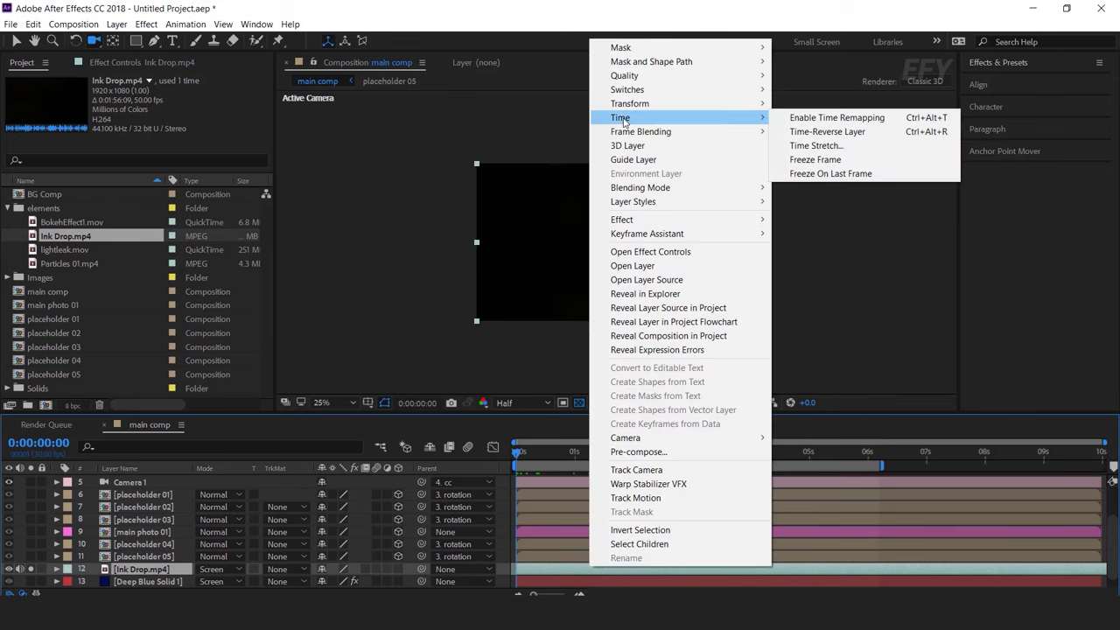
click(830, 146)
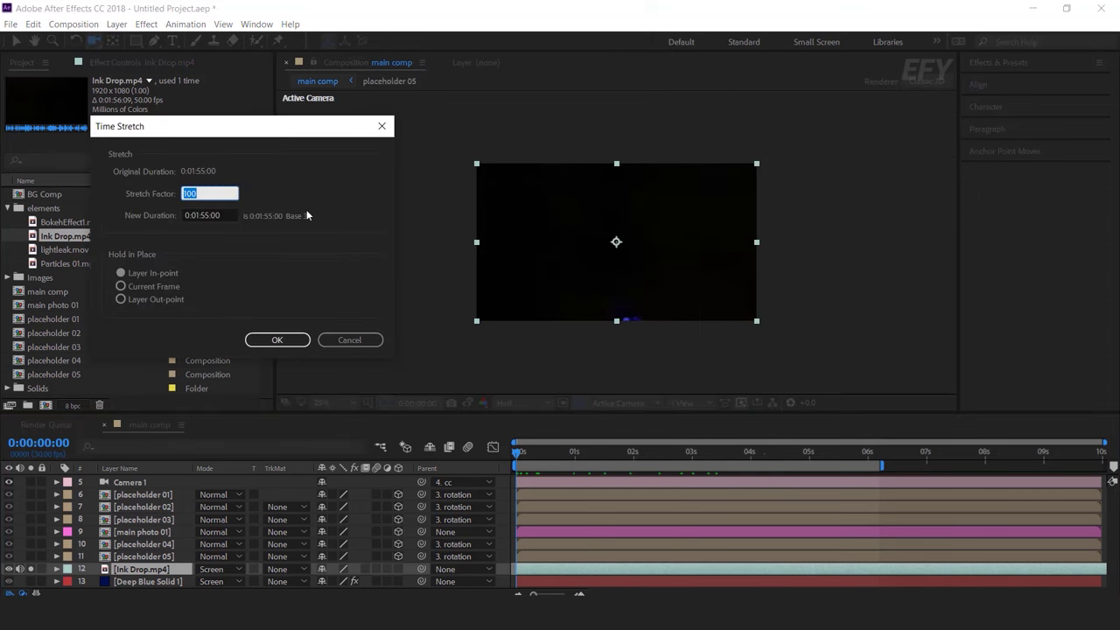
text(50)
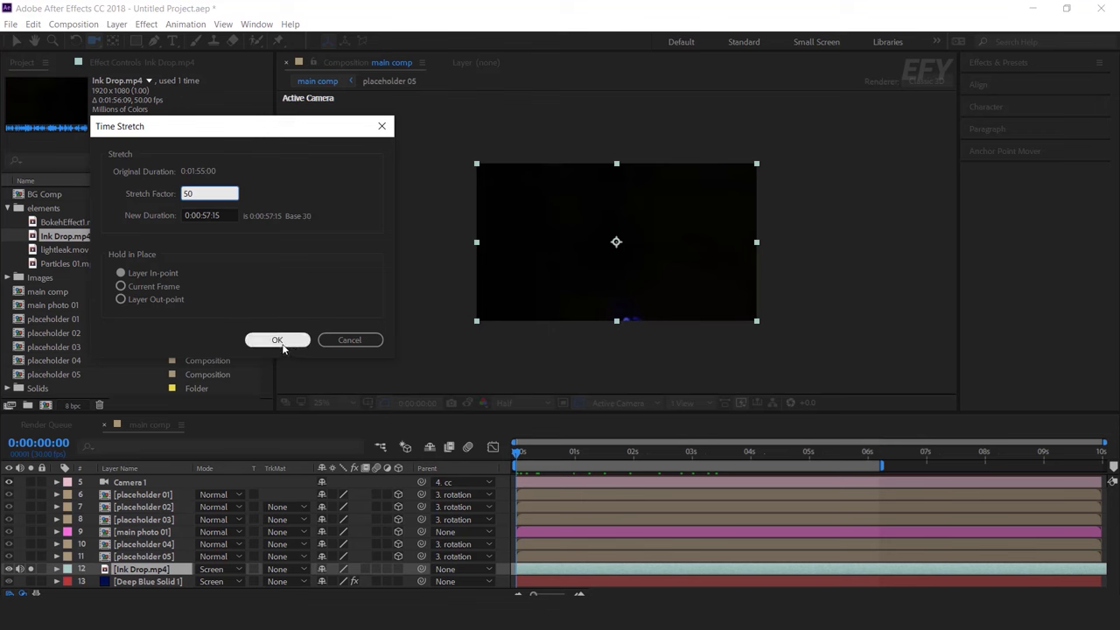
click(280, 341)
drag(519, 454, 648, 454)
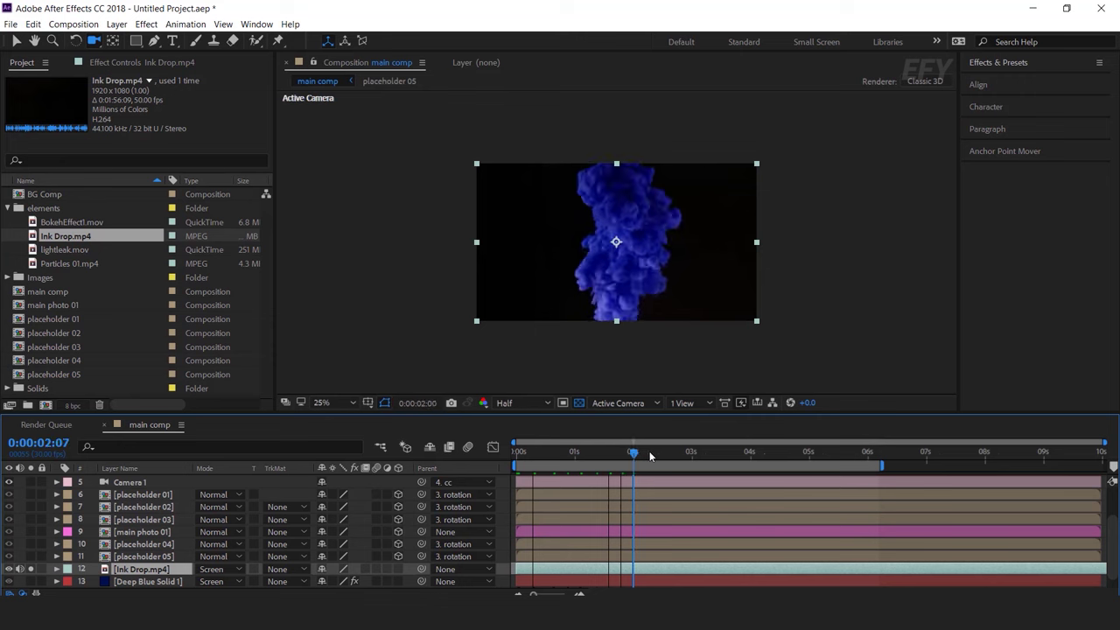
- Unsolo Ink Drop, make it a 3D layer, and show 2 Views - Horizontal
click(31, 569)
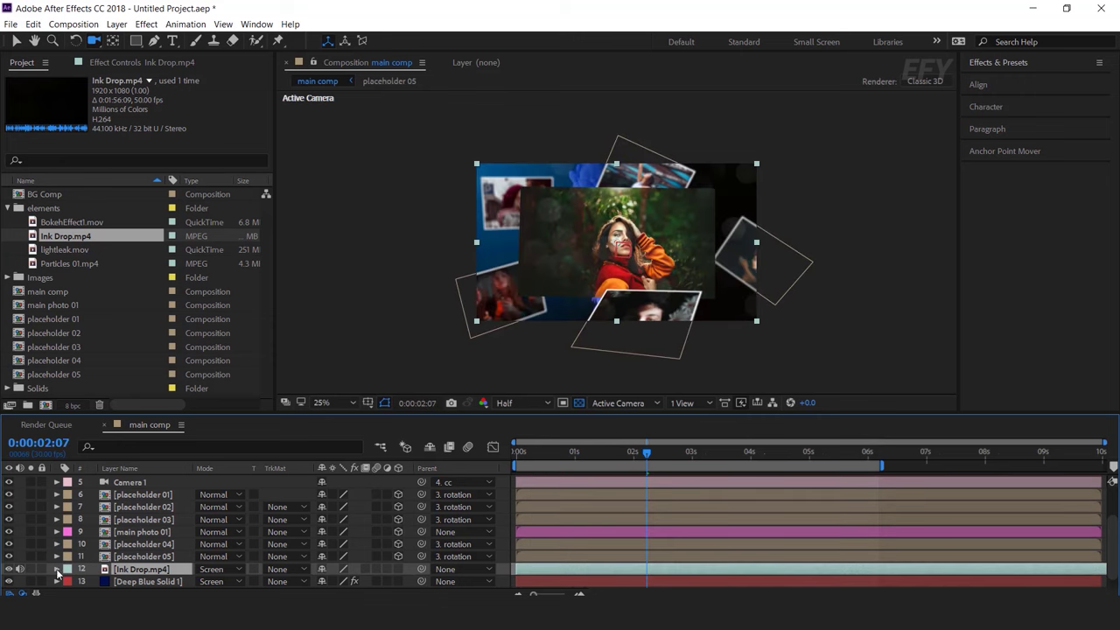
click(398, 569)
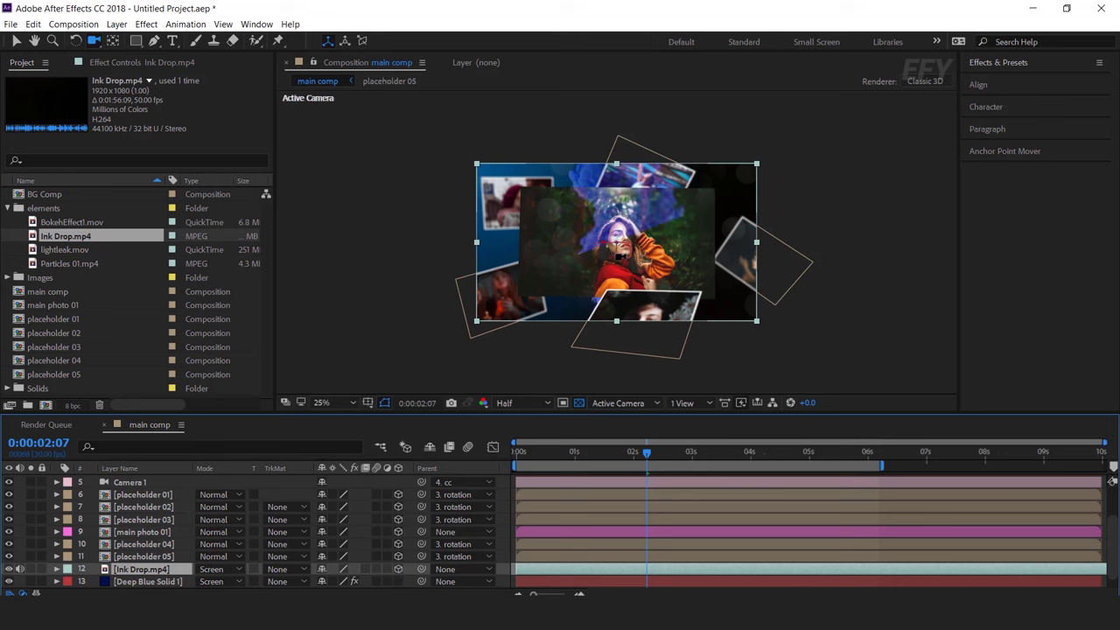
key(v)
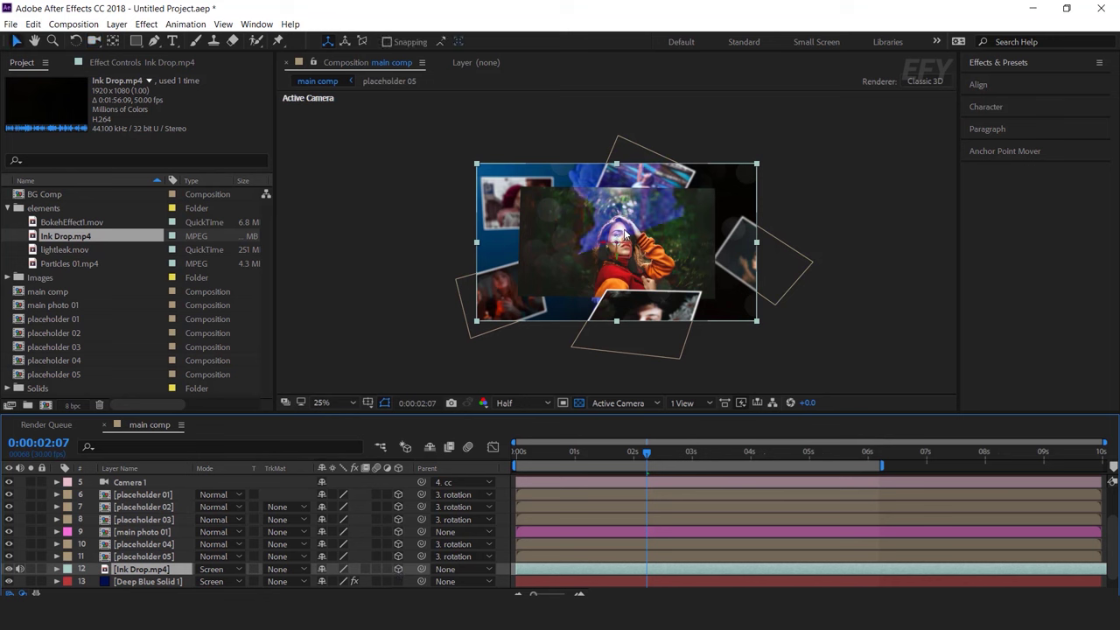
click(701, 407)
click(756, 430)
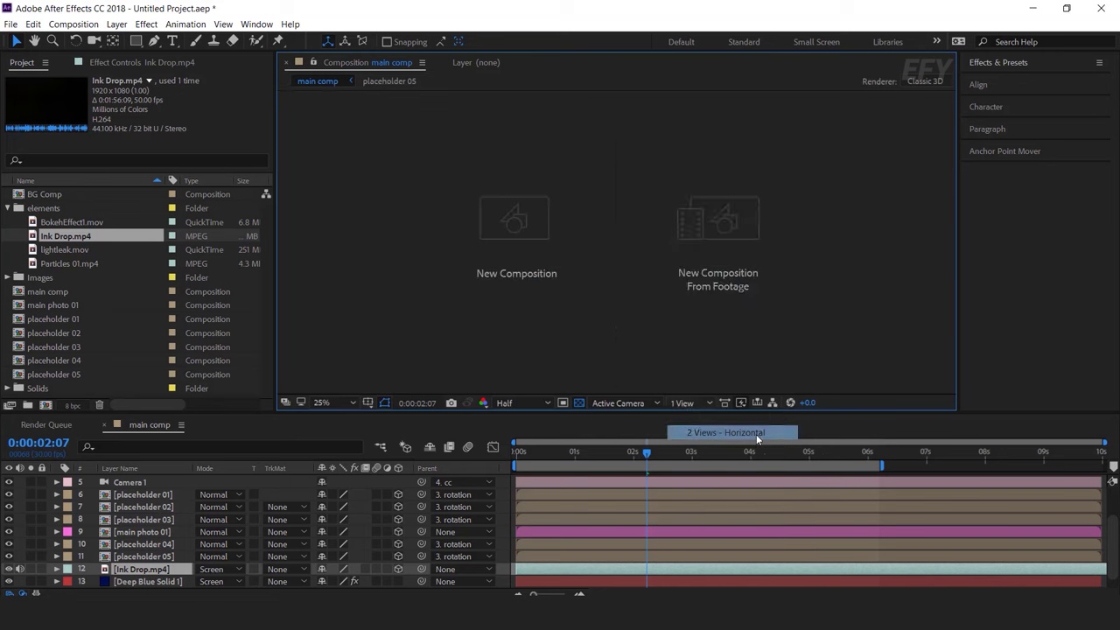
- Push Ink Drop back in depth, scale it up to fill the frame, and start it later
drag(446, 251, 454, 155)
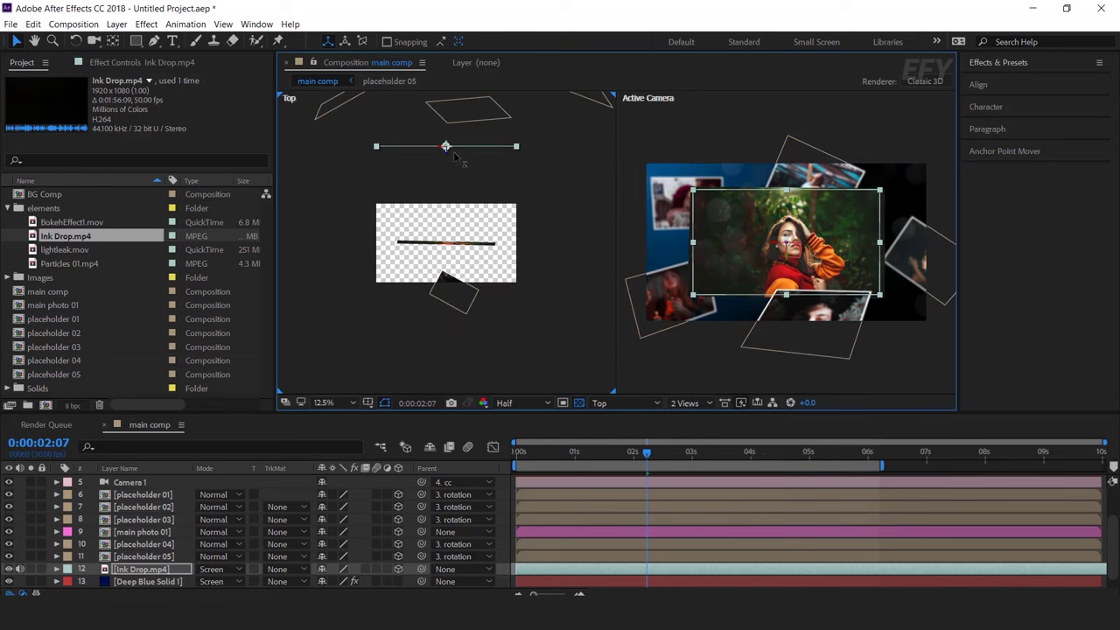
drag(879, 299, 932, 327)
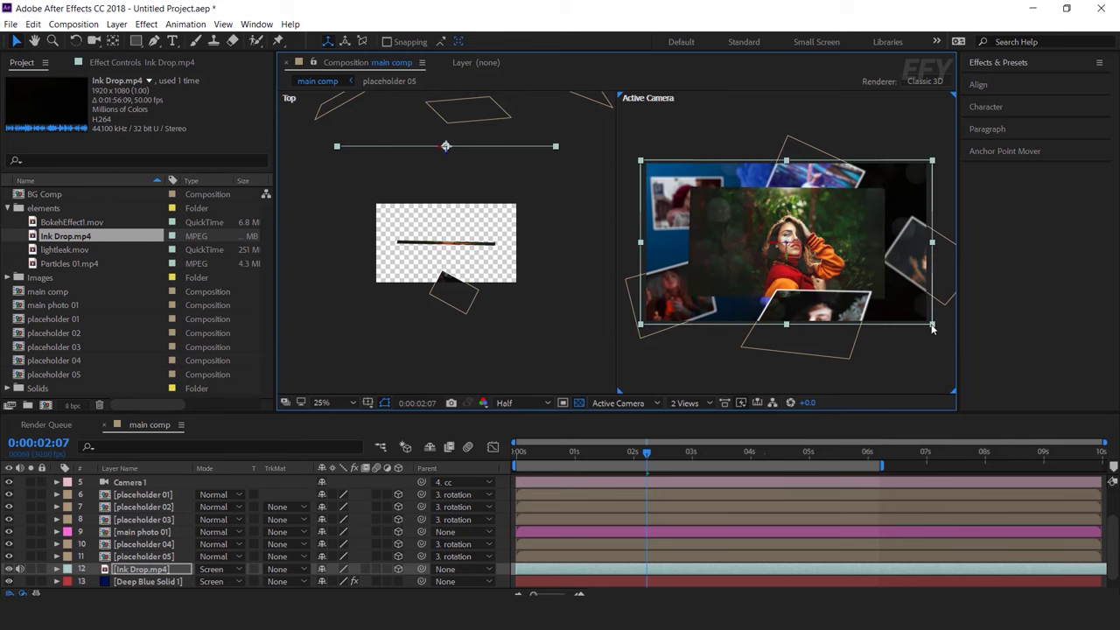
mouse_move(560, 452)
mouse_down()
mouse_move(518, 451)
mouse_move(574, 453)
mouse_up()
drag(582, 570, 632, 569)
key(space)
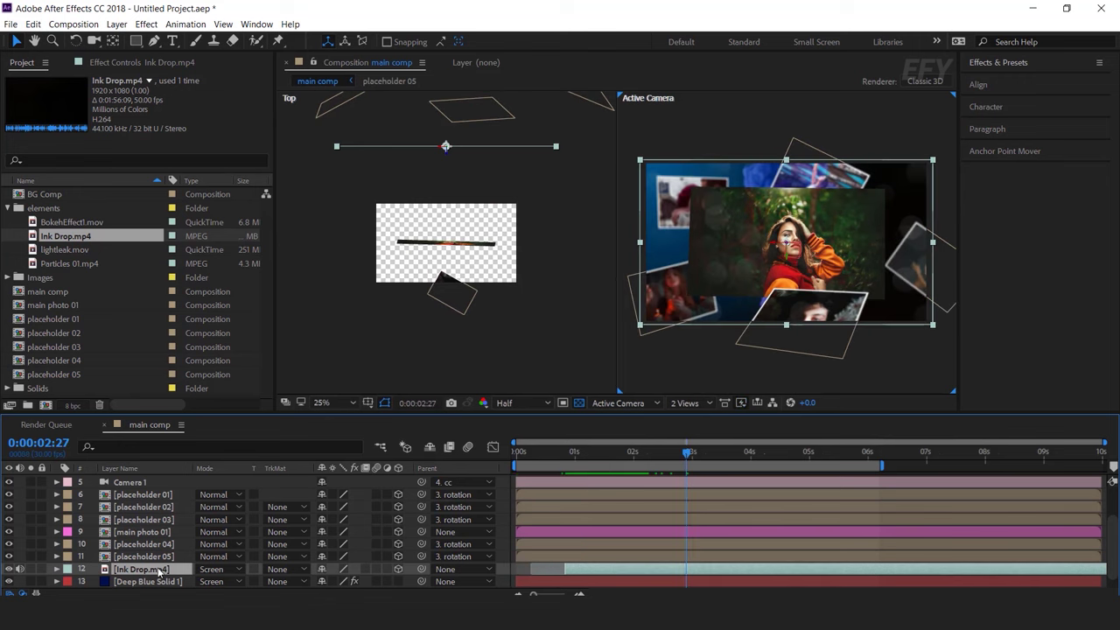
- Preview the ink near 5 seconds and search the effects for 'motio'
drag(815, 456, 849, 456)
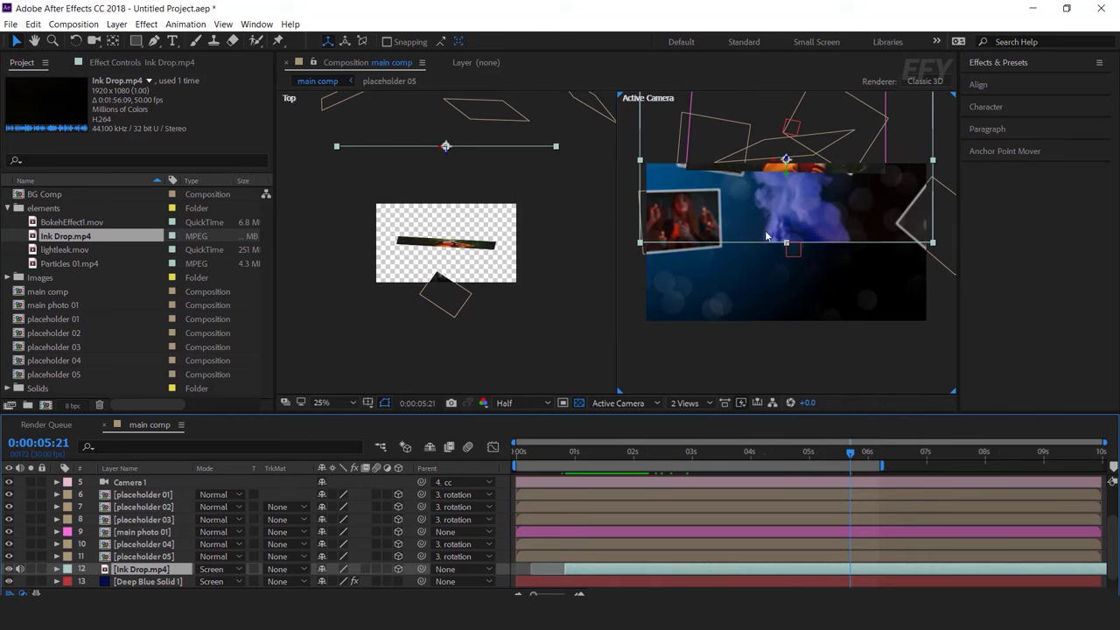
click(854, 341)
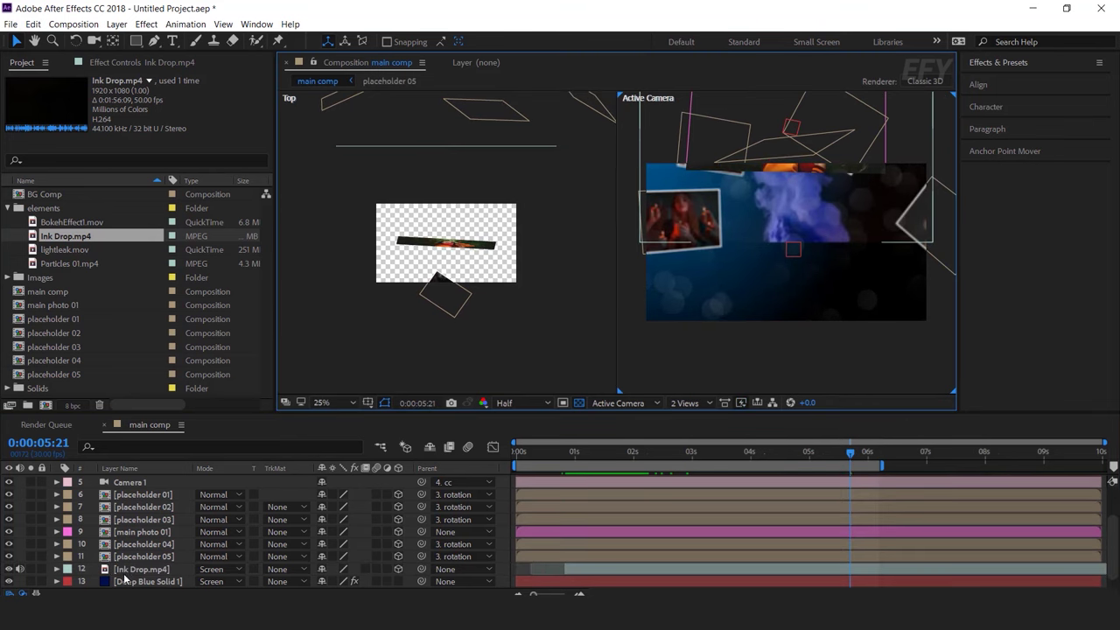
click(151, 569)
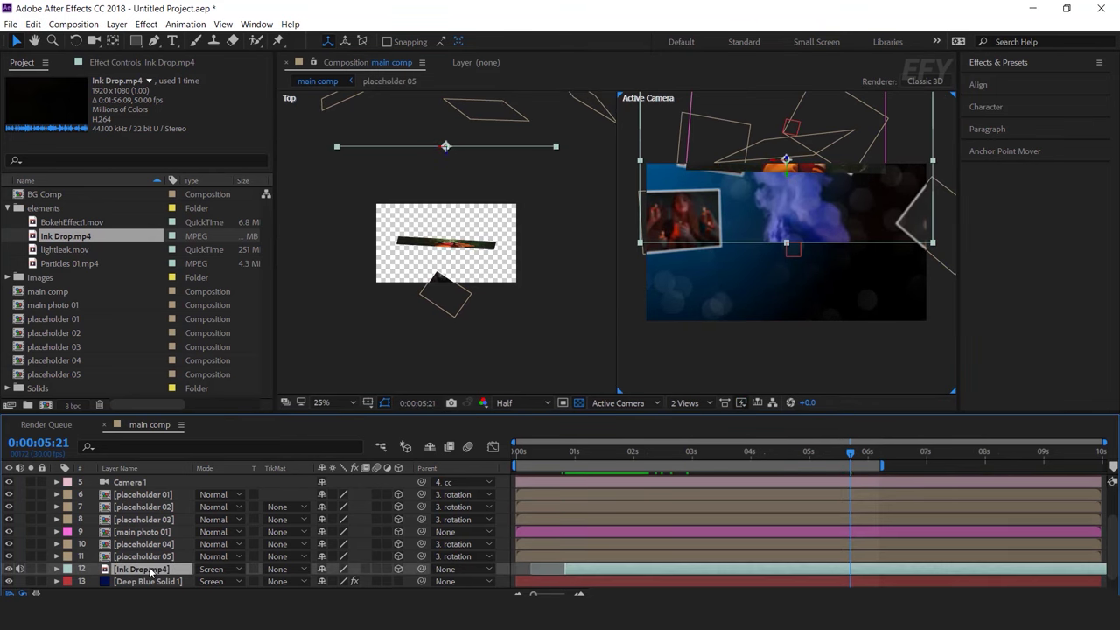
key(ctrl+space)
text(motio)
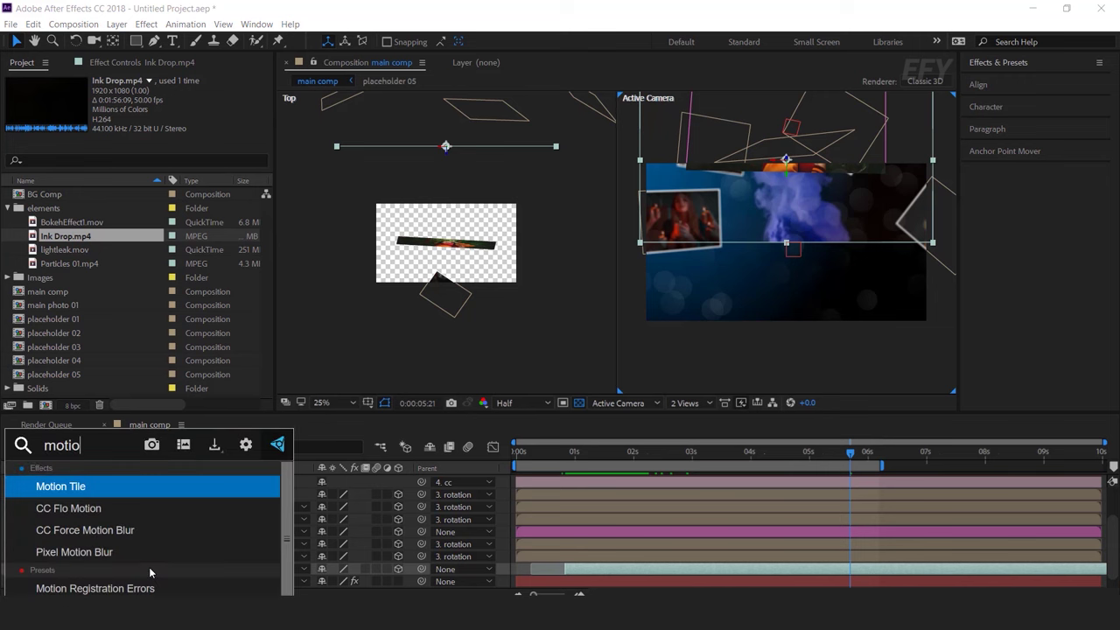
- Apply Motion Tile to Ink Drop with Output Height 500 and Mirror Edges, in 1 View
click(76, 490)
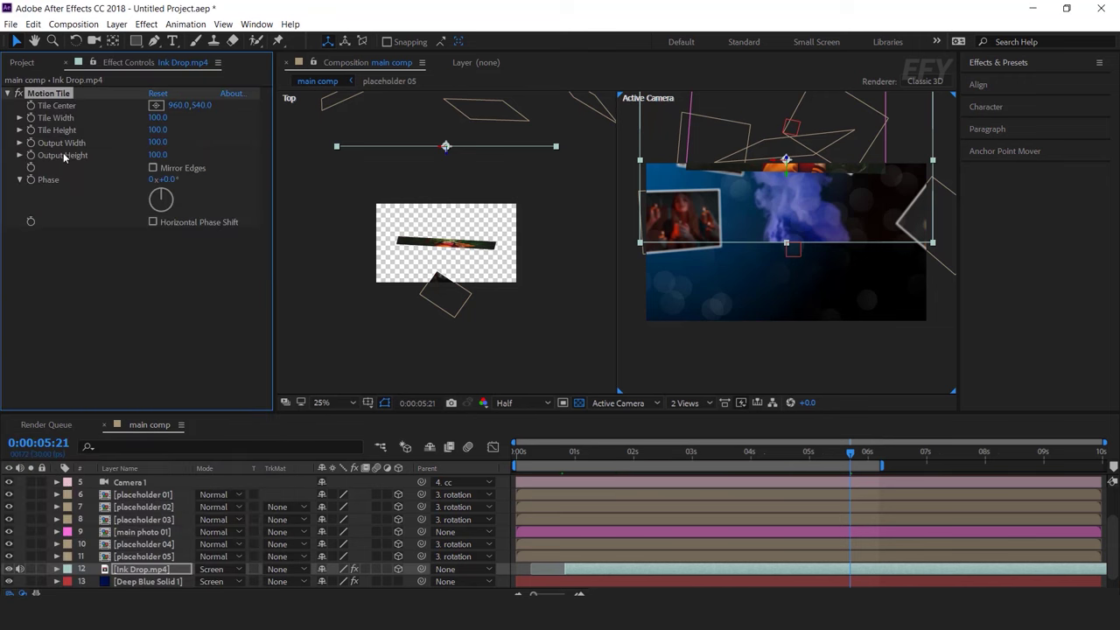
click(157, 154)
key(Return)
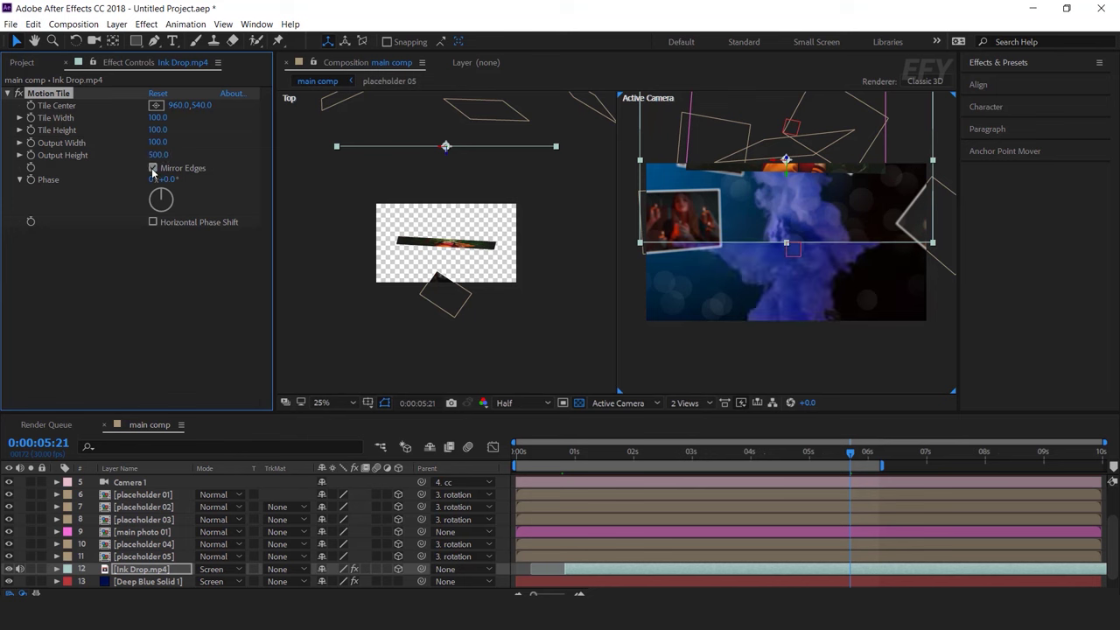
mouse_move(853, 452)
mouse_down()
mouse_move(812, 452)
mouse_move(862, 453)
mouse_up()
click(688, 403)
click(704, 419)
drag(637, 454, 510, 462)
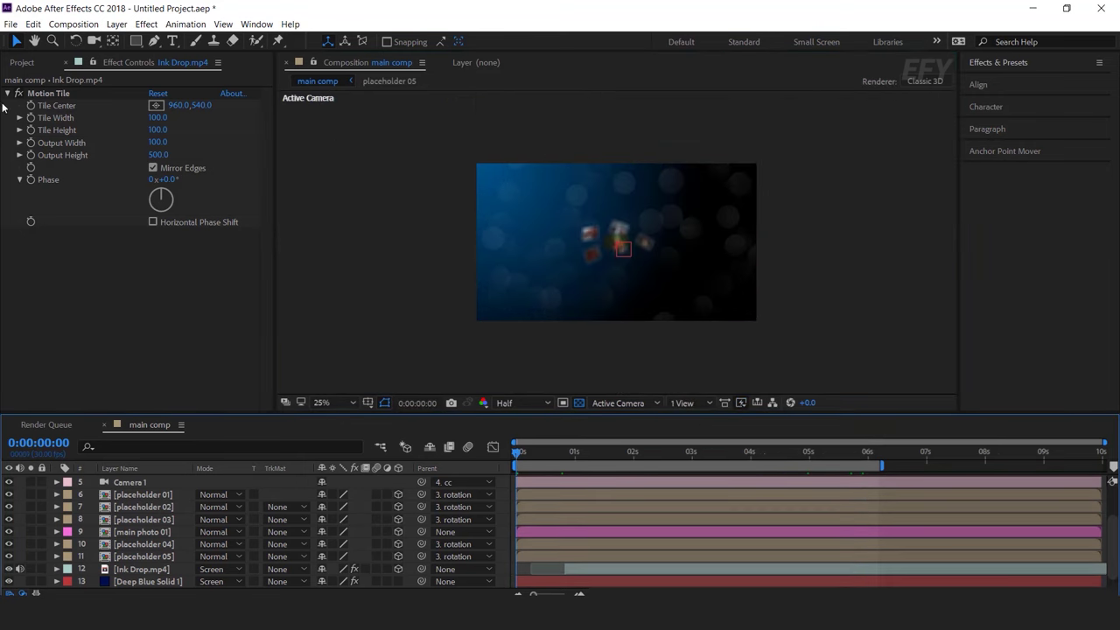
- Add lightleak.mov to main comp in Screen mode, then add Particles 01.mp4 on top
click(23, 63)
click(73, 249)
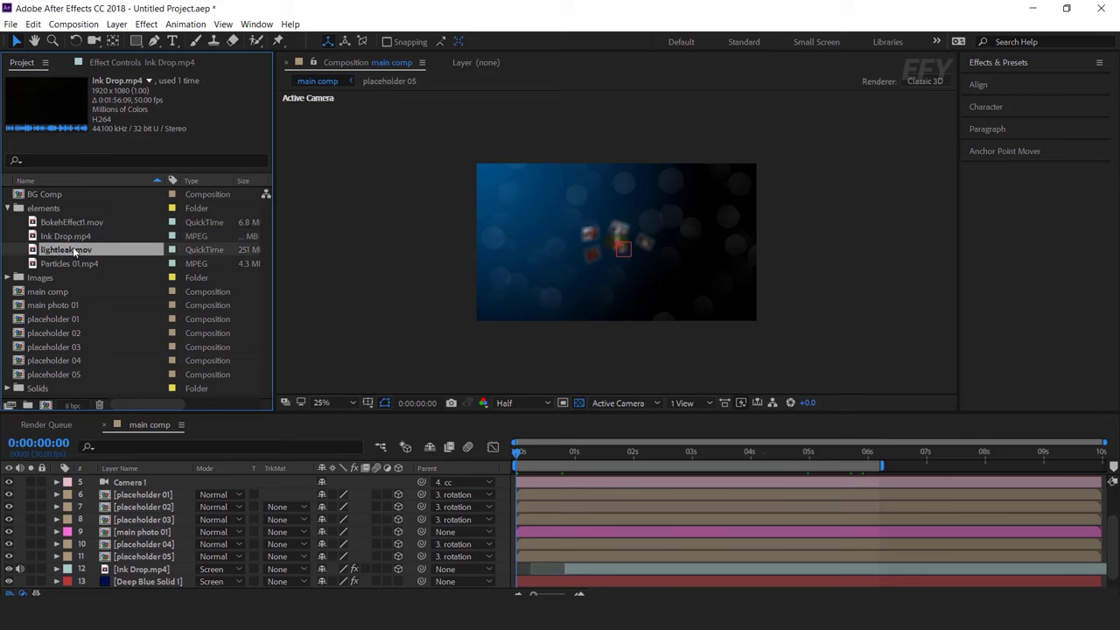
drag(37, 253, 160, 482)
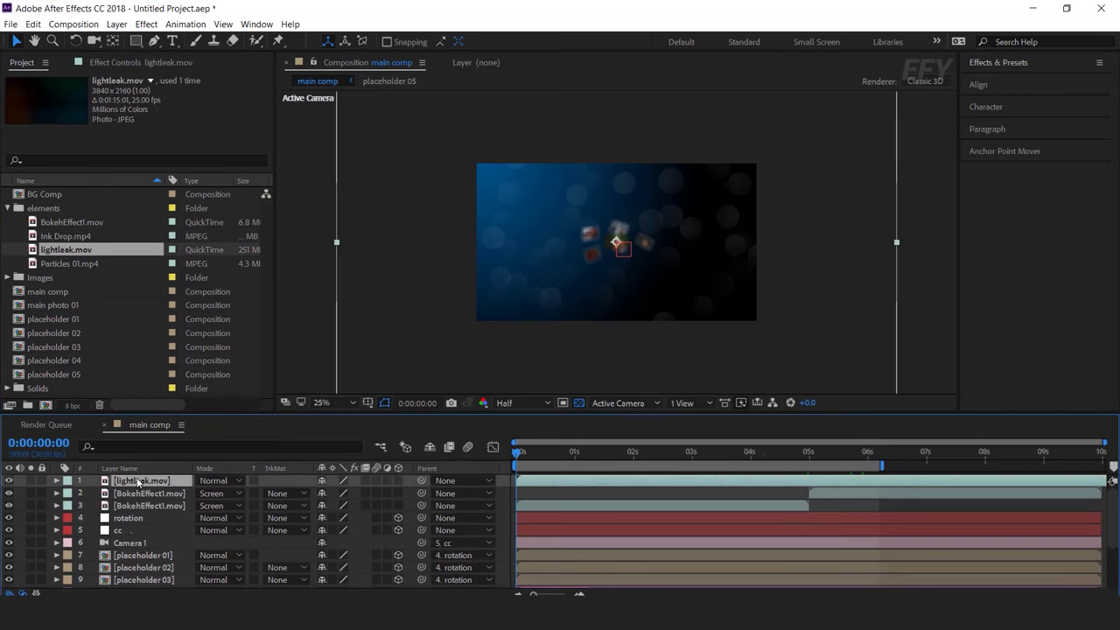
click(225, 482)
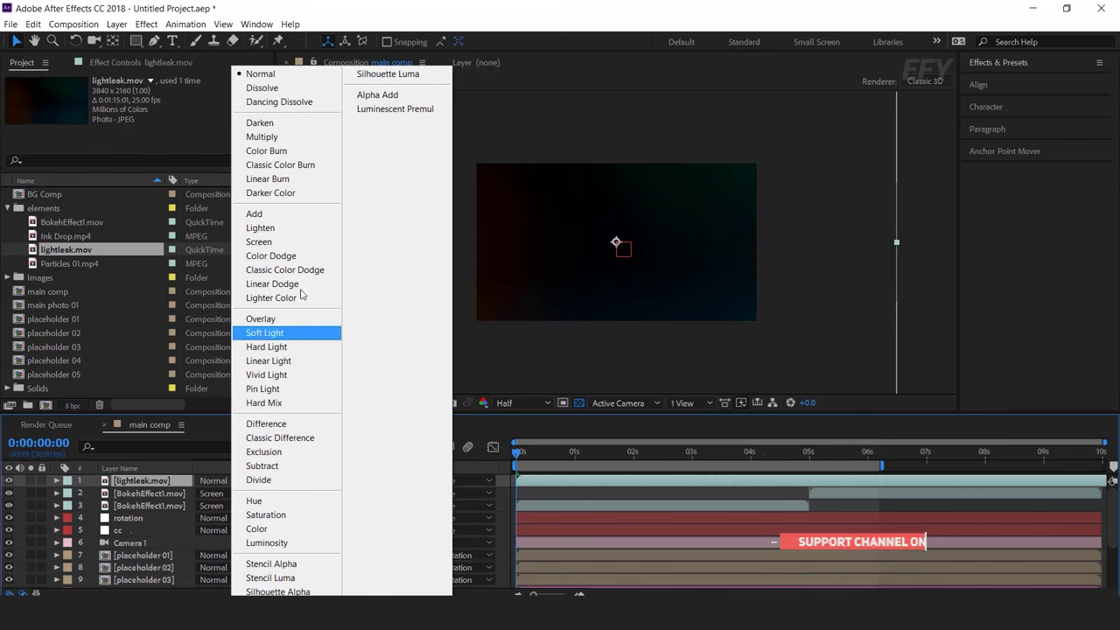
click(298, 242)
drag(579, 455, 654, 454)
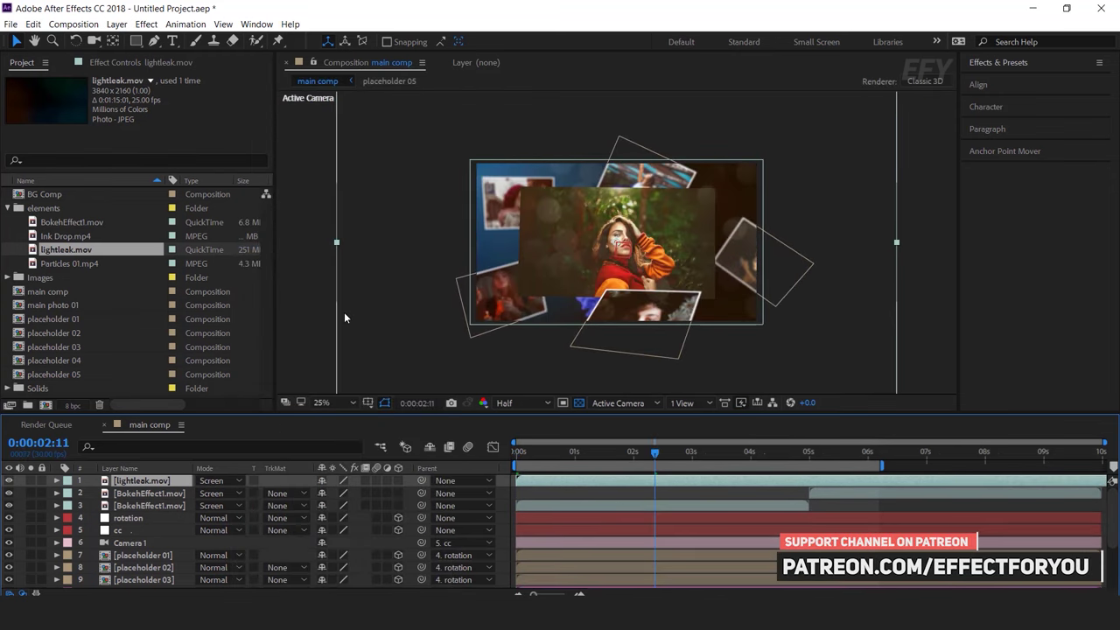
drag(79, 264, 157, 477)
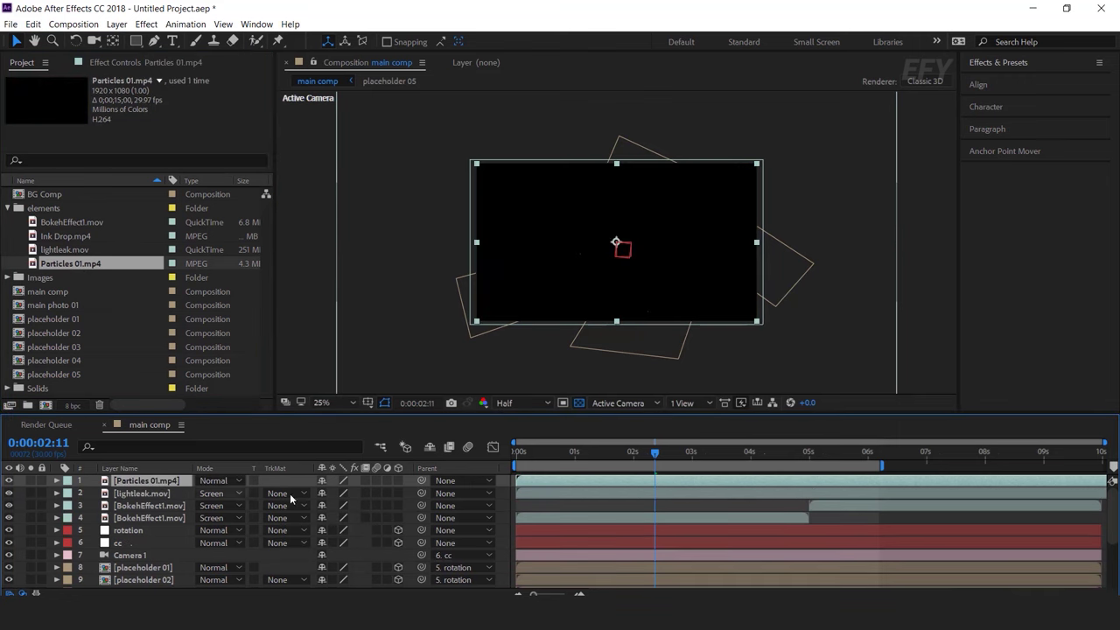
- Blend Particles 01.mp4 in Screen mode
click(213, 481)
click(259, 242)
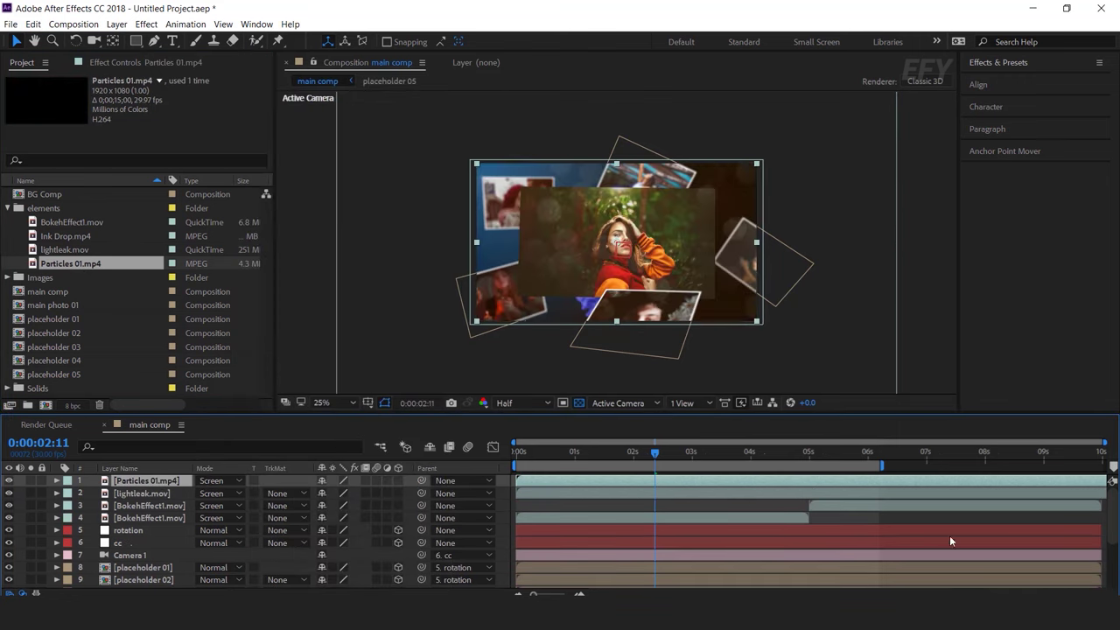
drag(655, 453, 709, 453)
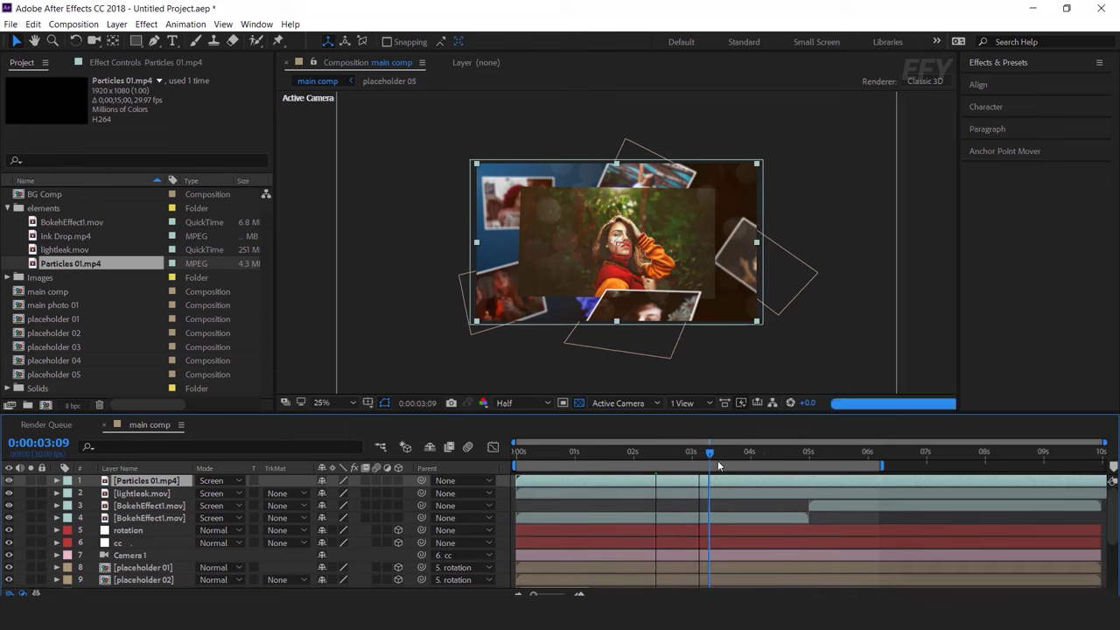
- Lower the upper BokehEffect1.mov layer's opacity to 30%
click(151, 504)
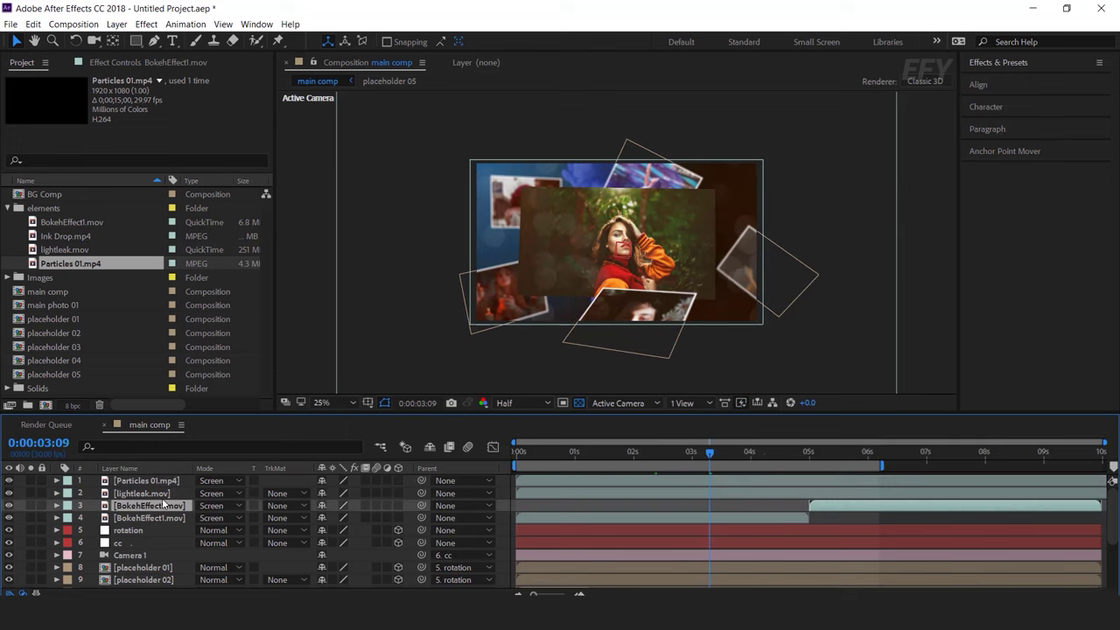
key(period)
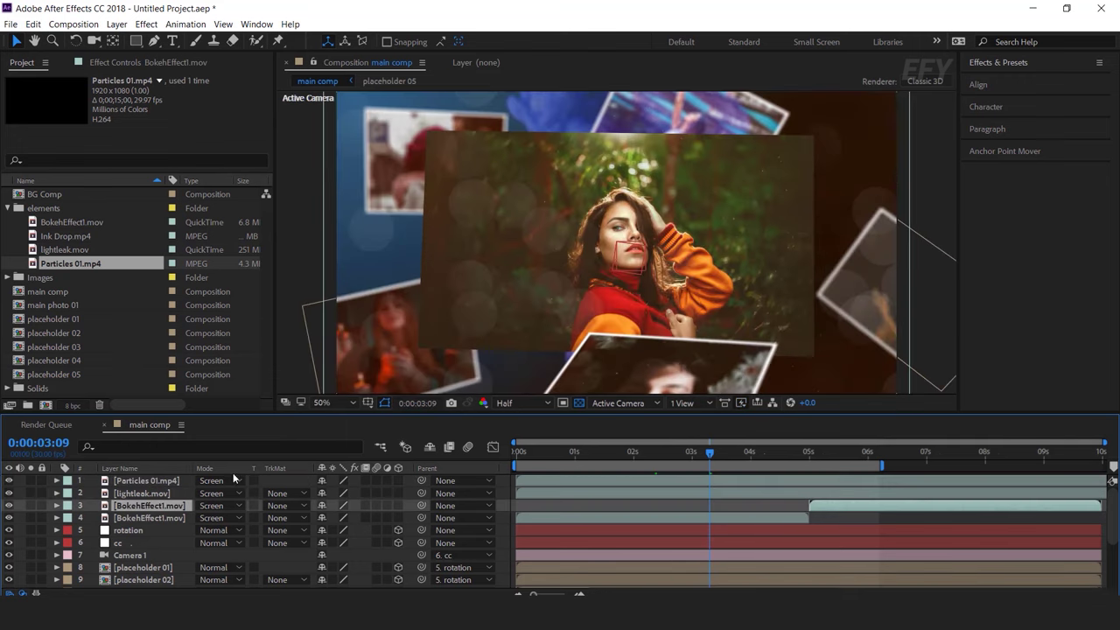
key(t)
click(327, 518)
text(30)
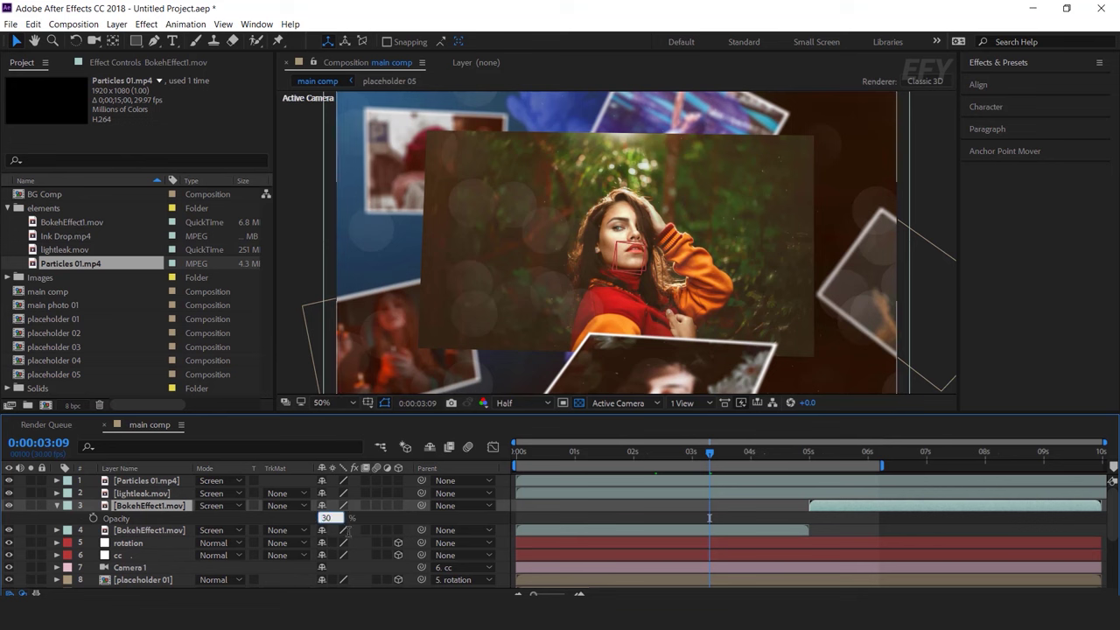
key(Return)
- Lower the second BokehEffect1.mov layer's opacity to 30% as well
click(149, 530)
key(t)
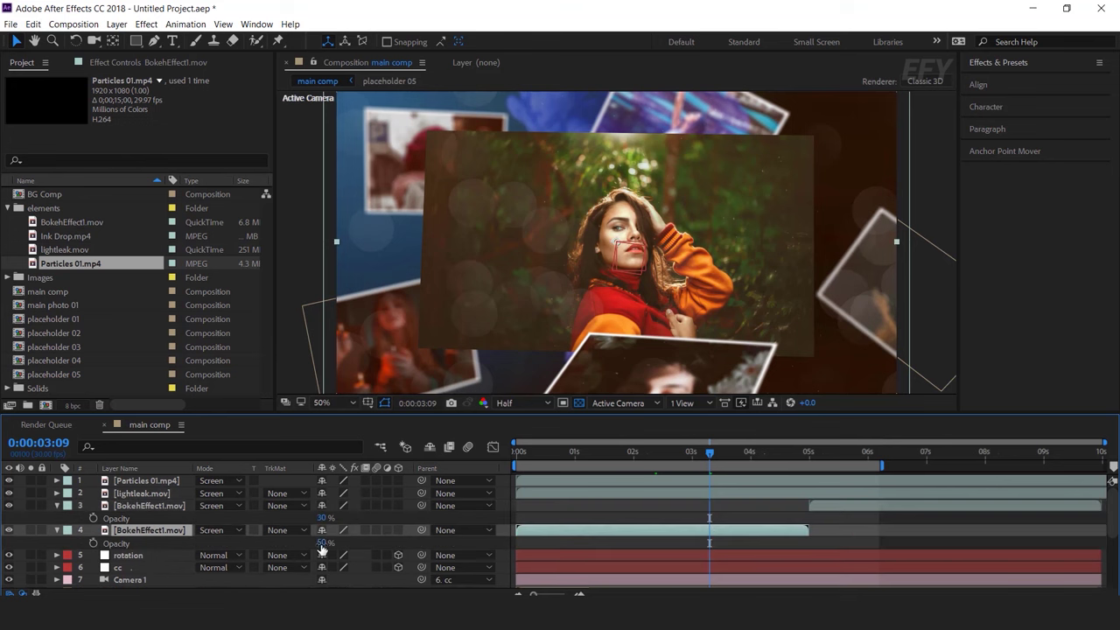
click(323, 542)
text(30)
key(Return)
click(57, 530)
click(57, 506)
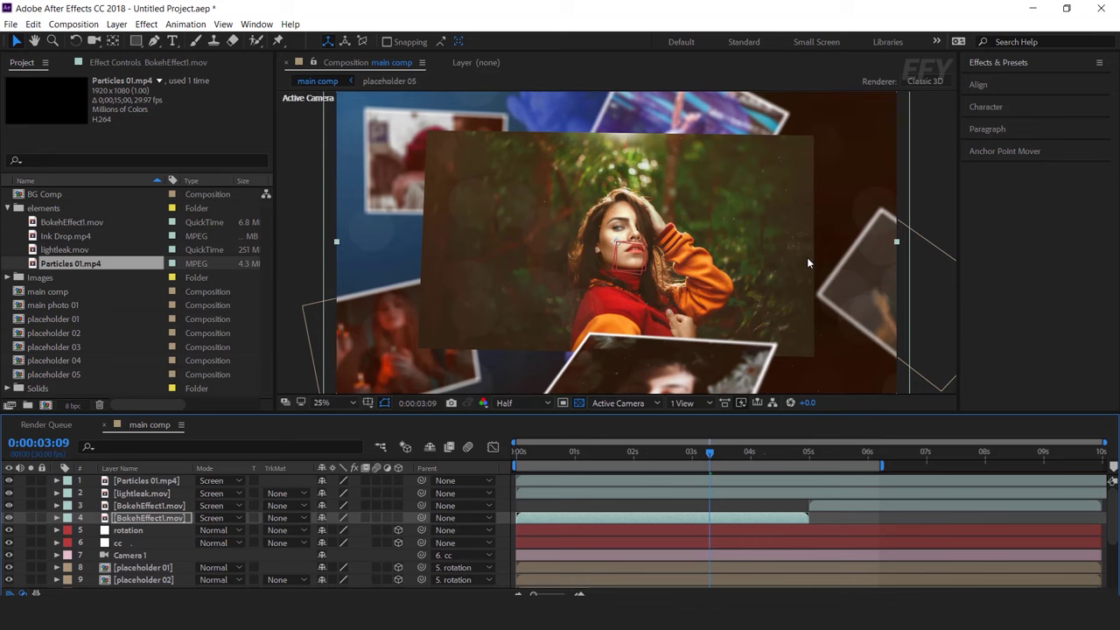
click(807, 258)
key(comma)
right_click(316, 226)
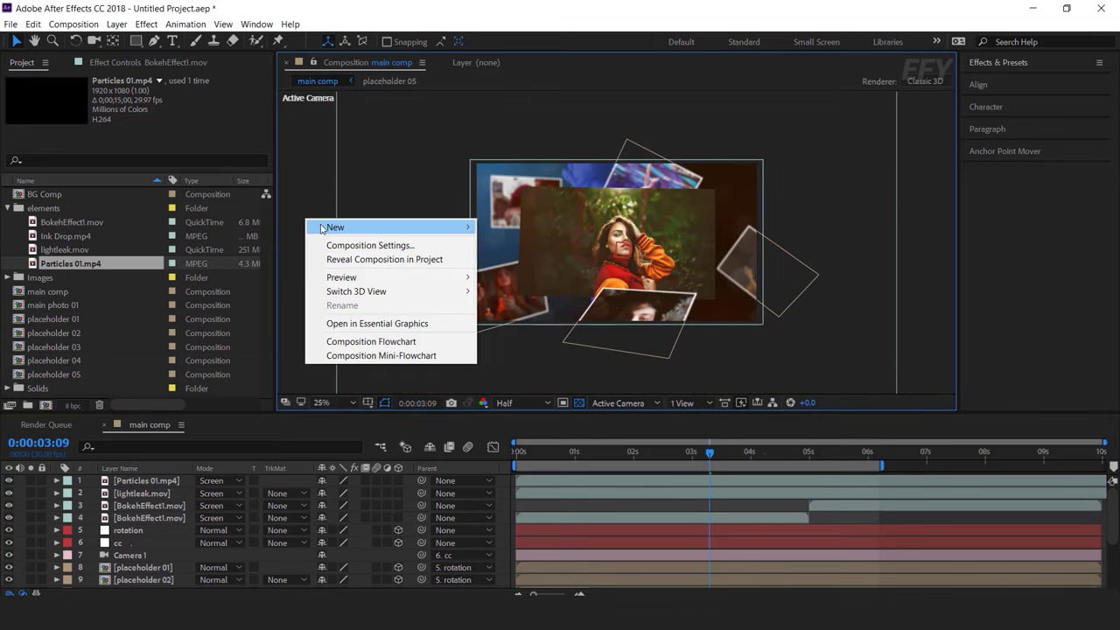
- Add a new adjustment layer with a Curves effect
mouse_move(367, 228)
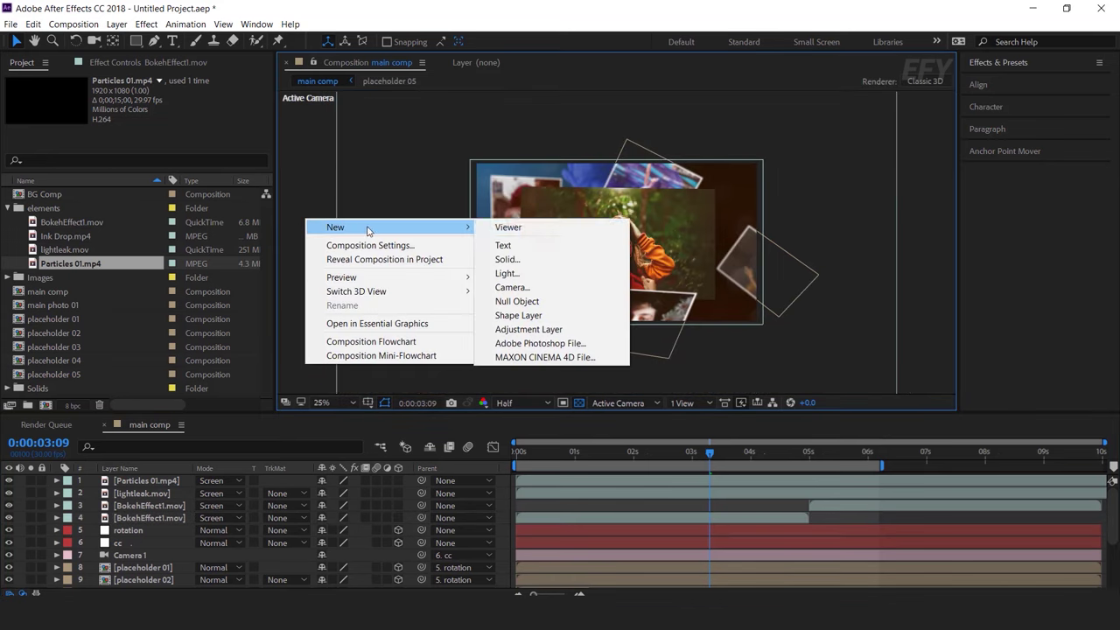
click(552, 336)
key(ctrl+space)
text(cu)
key(Return)
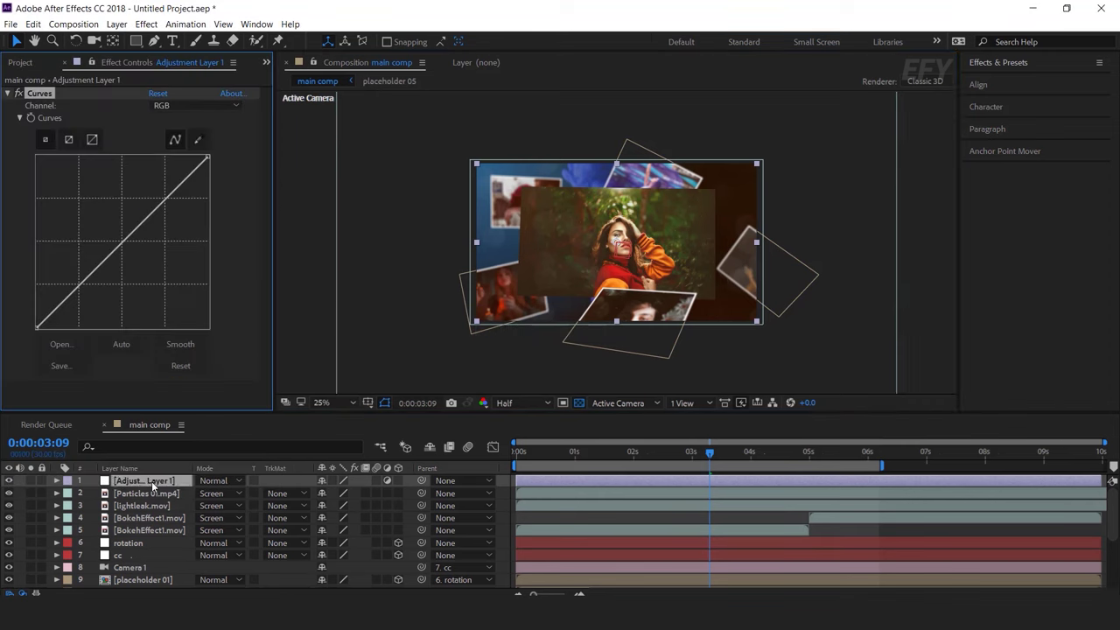
- Bend the Curves to slightly darken the image
drag(171, 193, 175, 202)
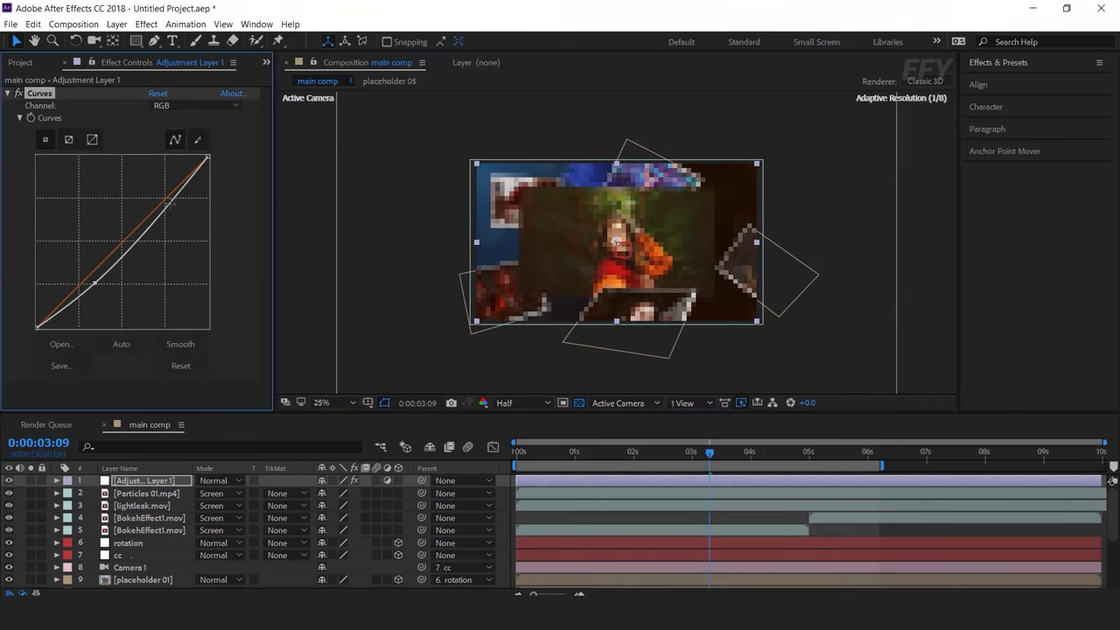
mouse_move(93, 283)
mouse_down()
mouse_move(100, 294)
mouse_move(96, 285)
mouse_up()
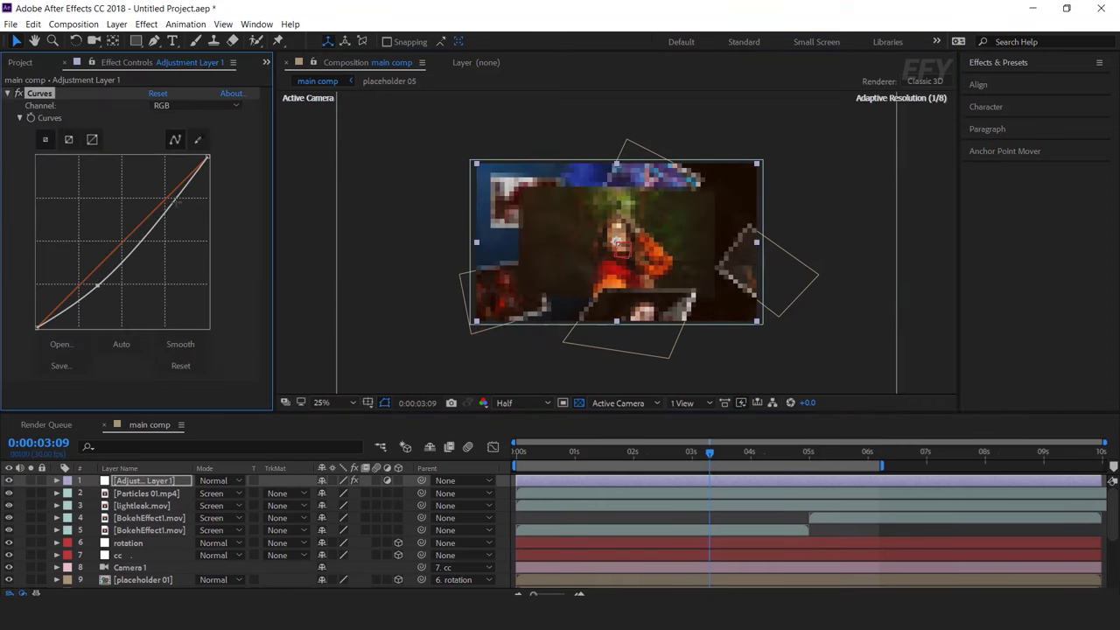
drag(168, 200, 179, 199)
click(790, 402)
key(Escape)
drag(96, 284, 94, 287)
drag(176, 195, 178, 200)
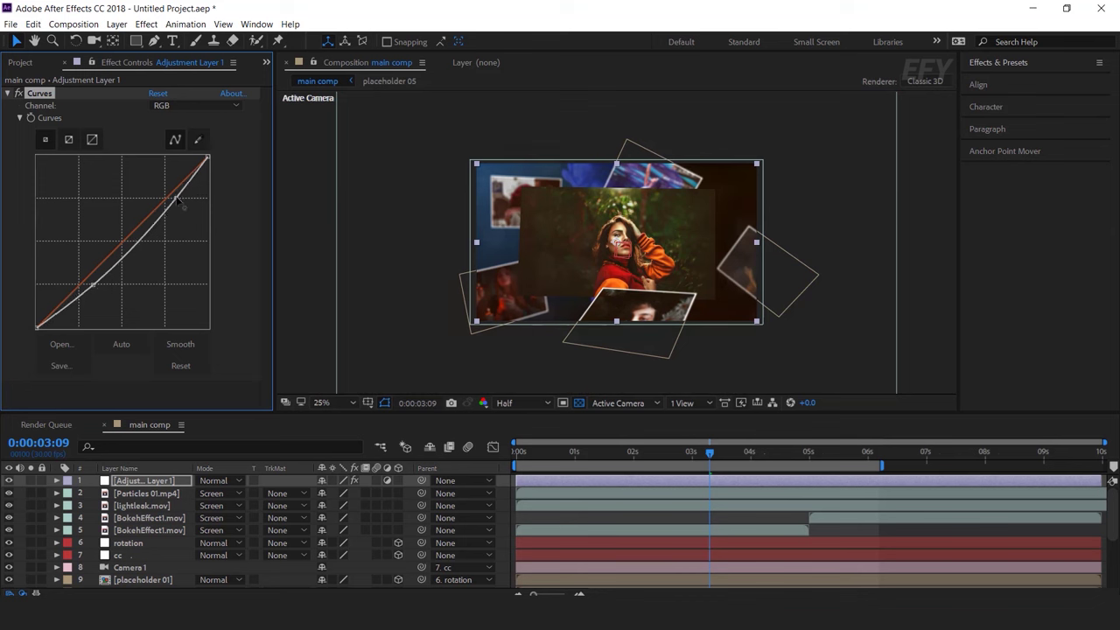
click(7, 93)
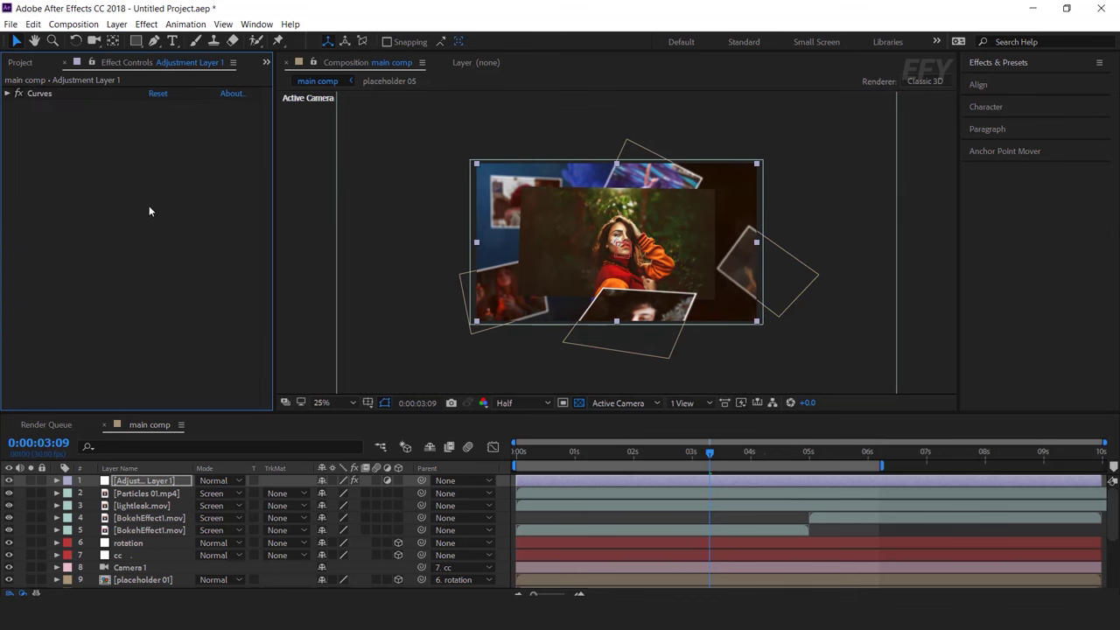
key(ctrl+space)
- Add a Photo Filter set to Cooling Filter (80) at 10% density
text(h)
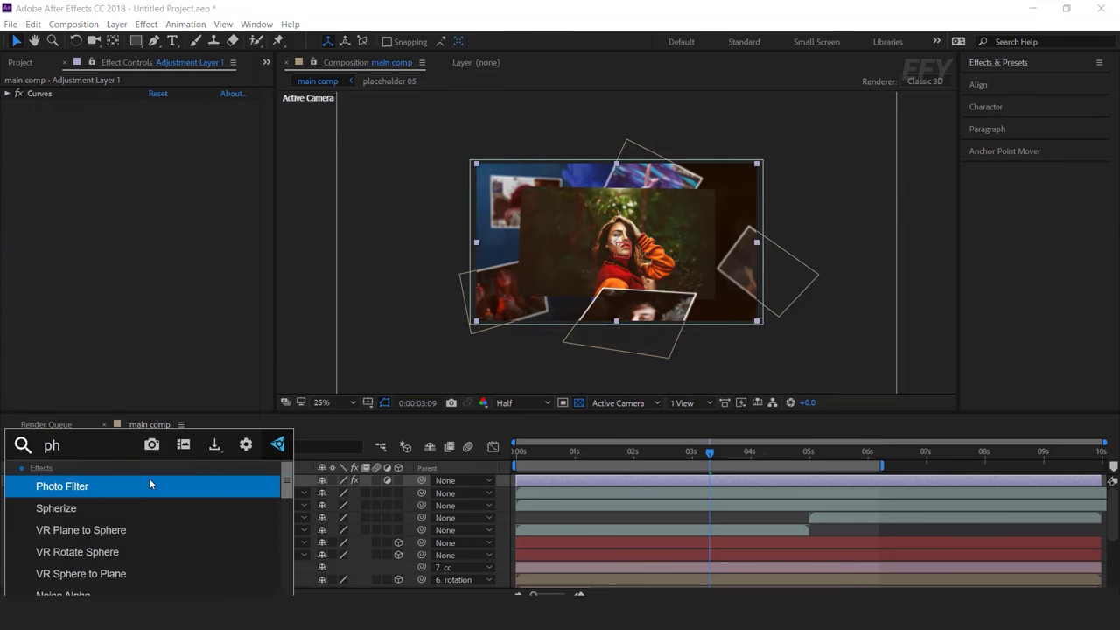
key(Return)
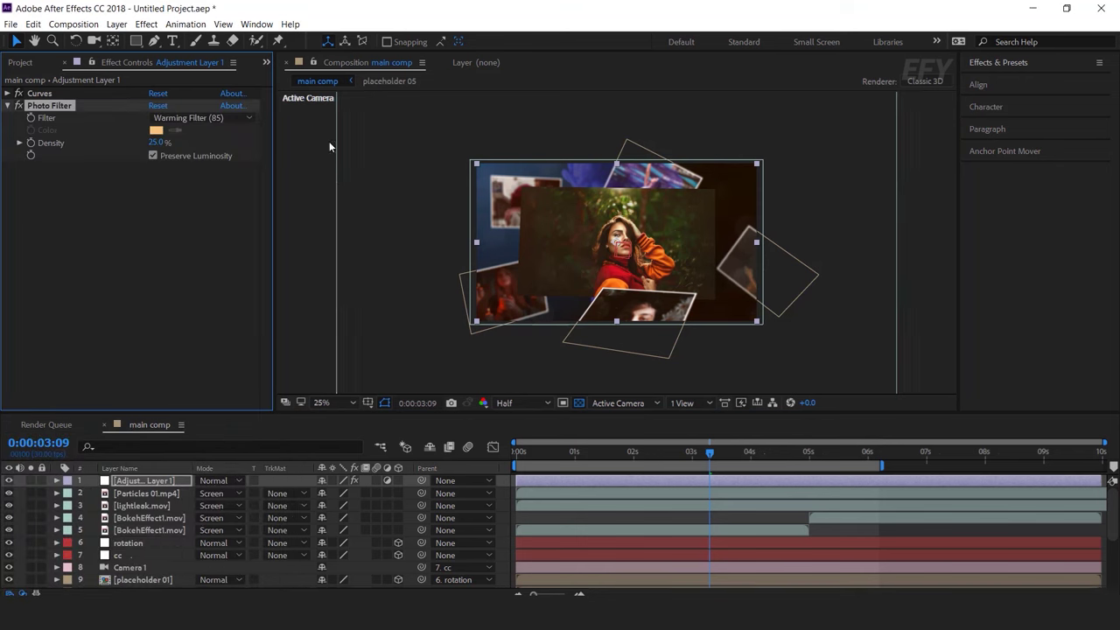
click(226, 117)
click(222, 172)
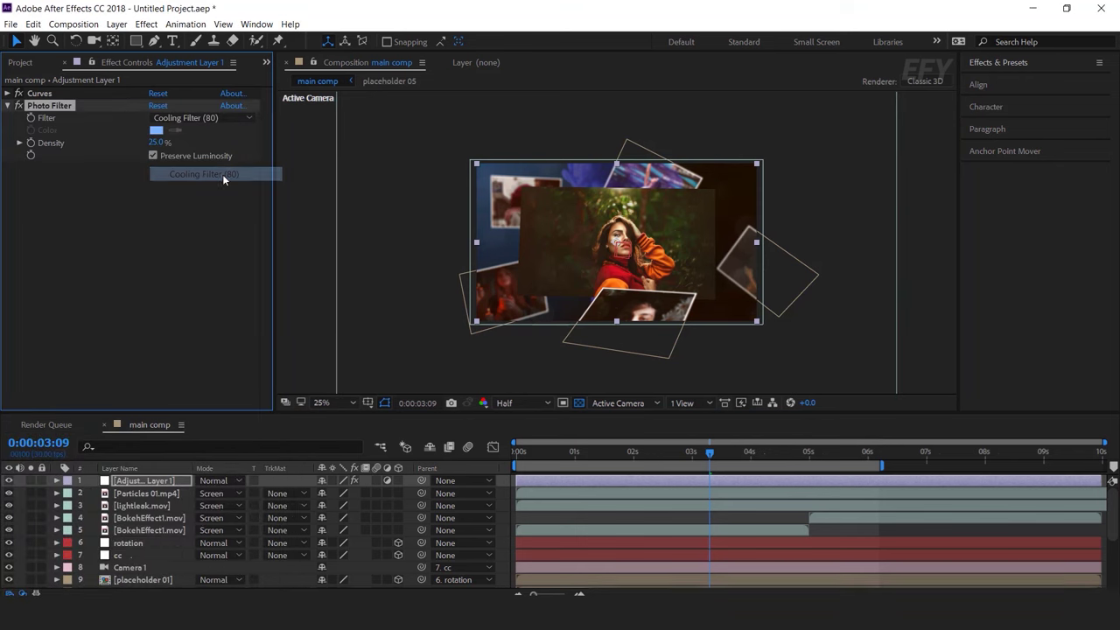
drag(146, 142, 141, 142)
click(154, 143)
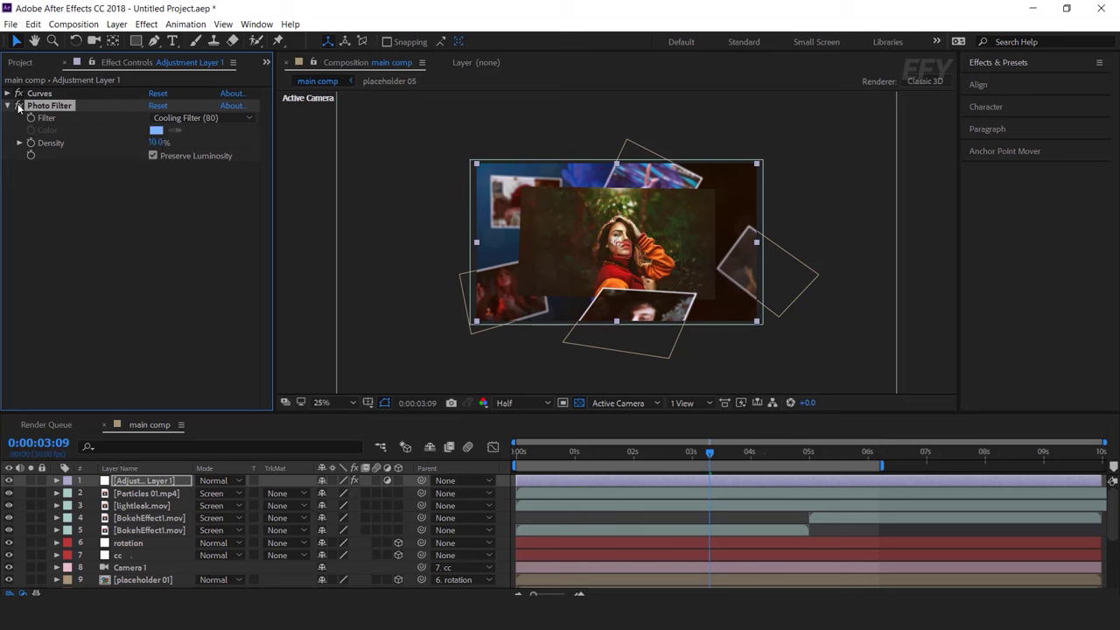
click(162, 218)
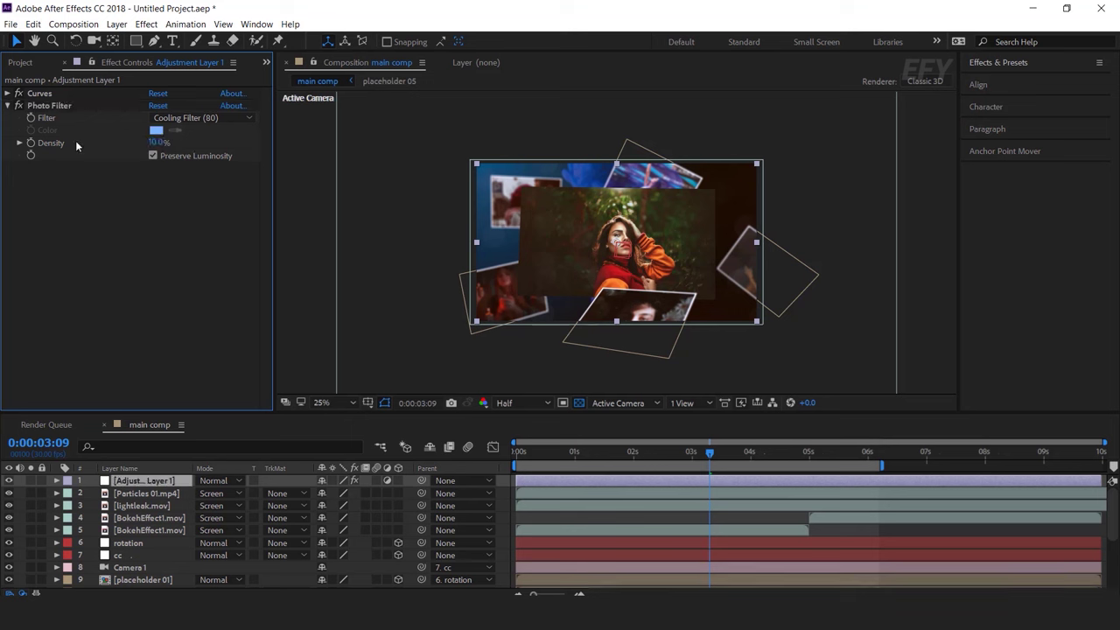
click(8, 106)
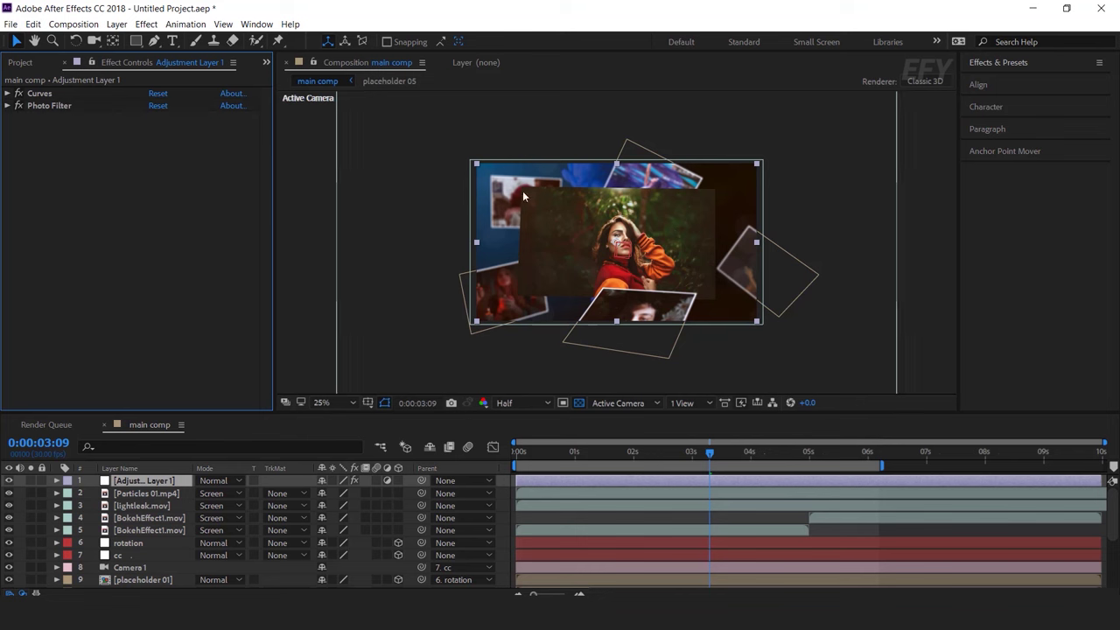
scroll(383, 236, down, 1)
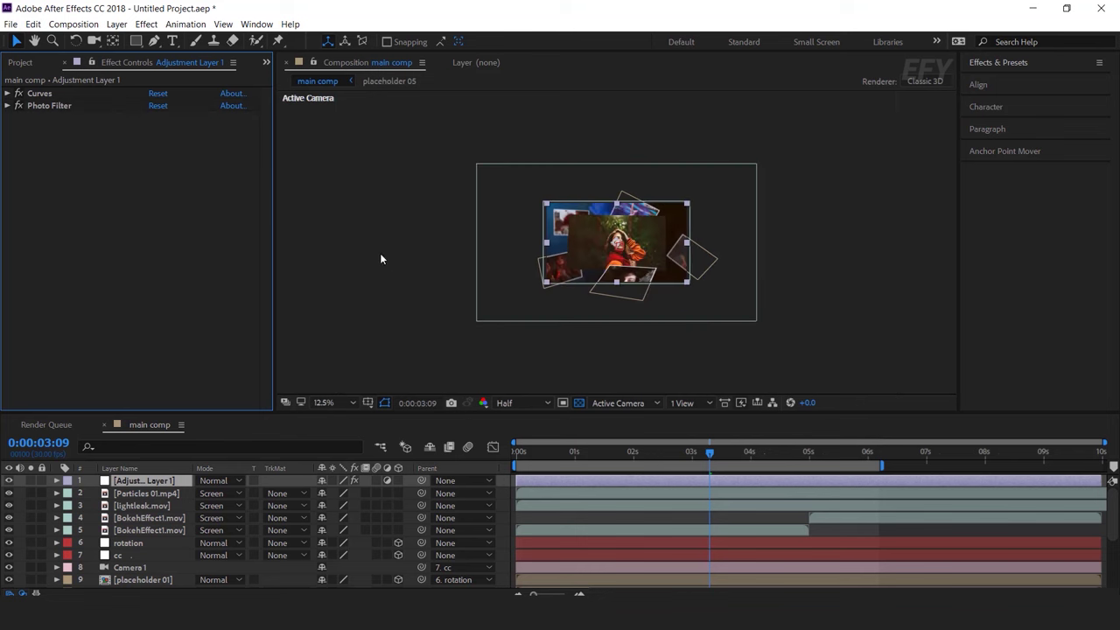
right_click(379, 256)
- Create a new black solid layer
mouse_move(415, 264)
click(611, 296)
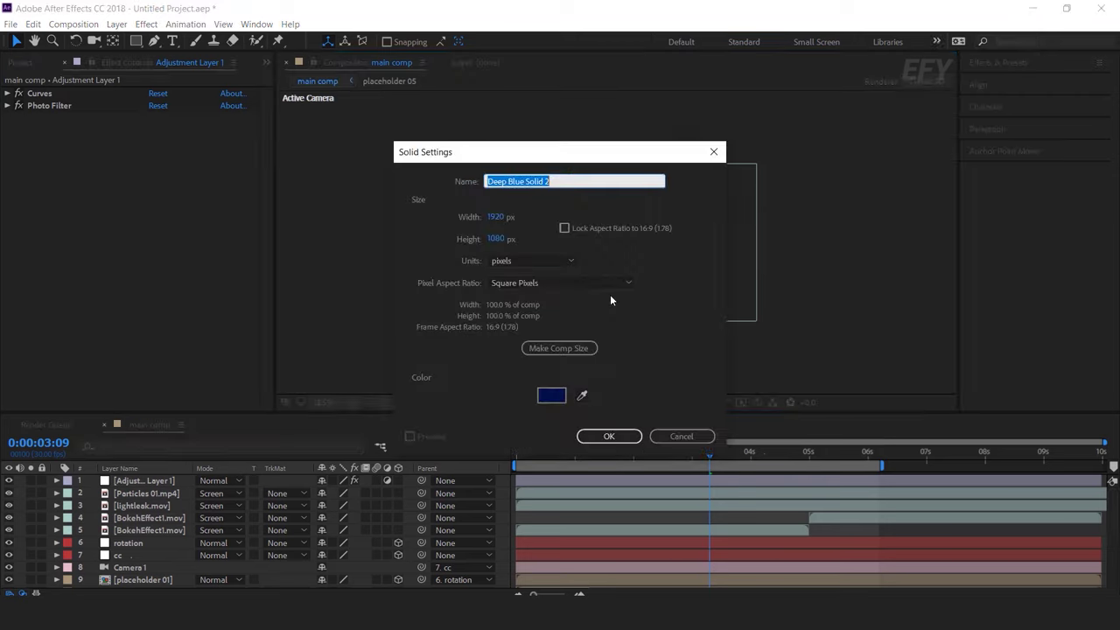
click(551, 394)
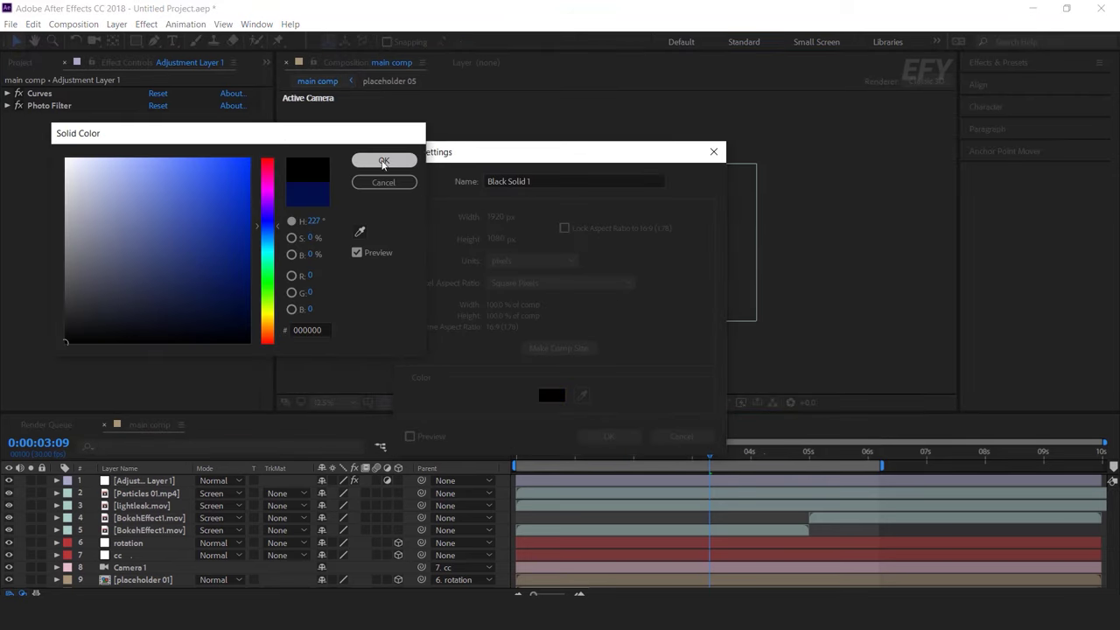
click(384, 160)
click(609, 435)
scroll(361, 383, up, 1)
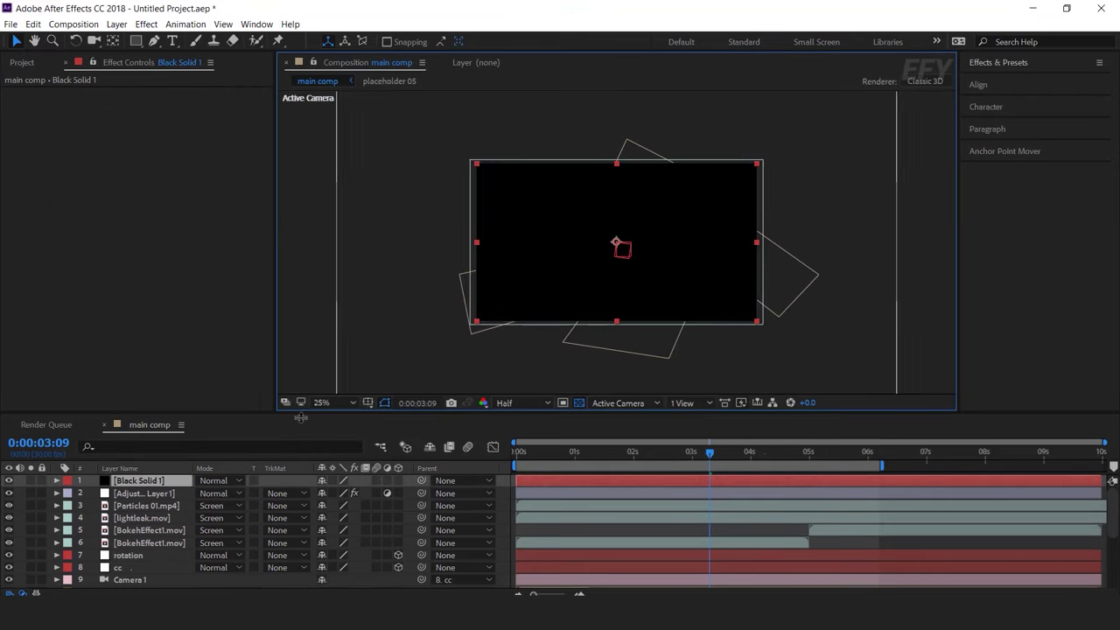
- Add an inverted ellipse mask filling the black solid
click(136, 482)
click(137, 42)
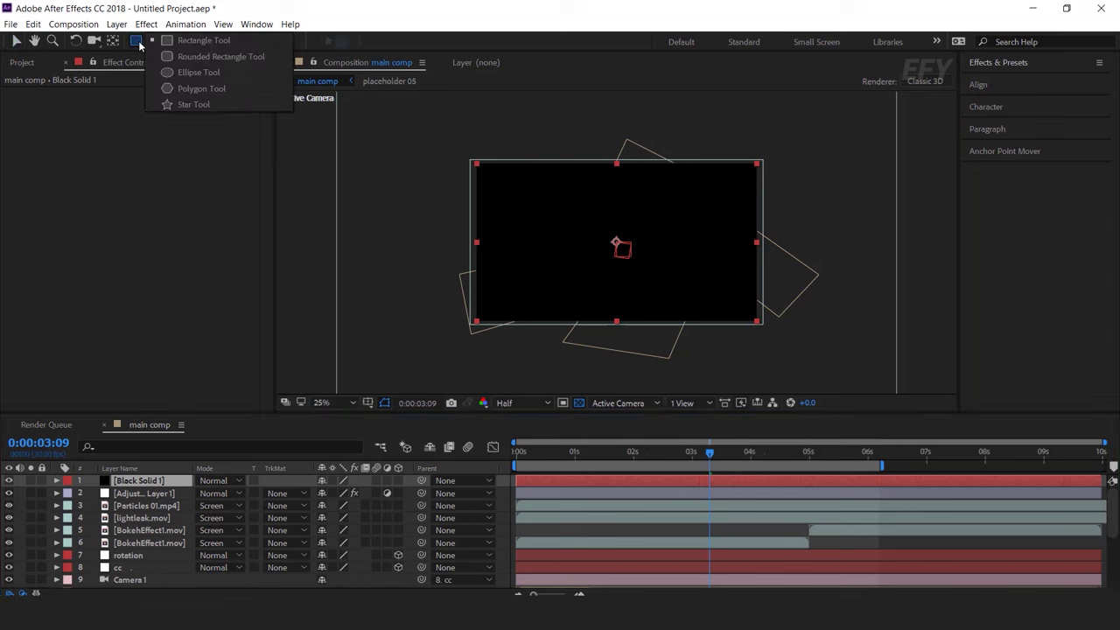
click(198, 72)
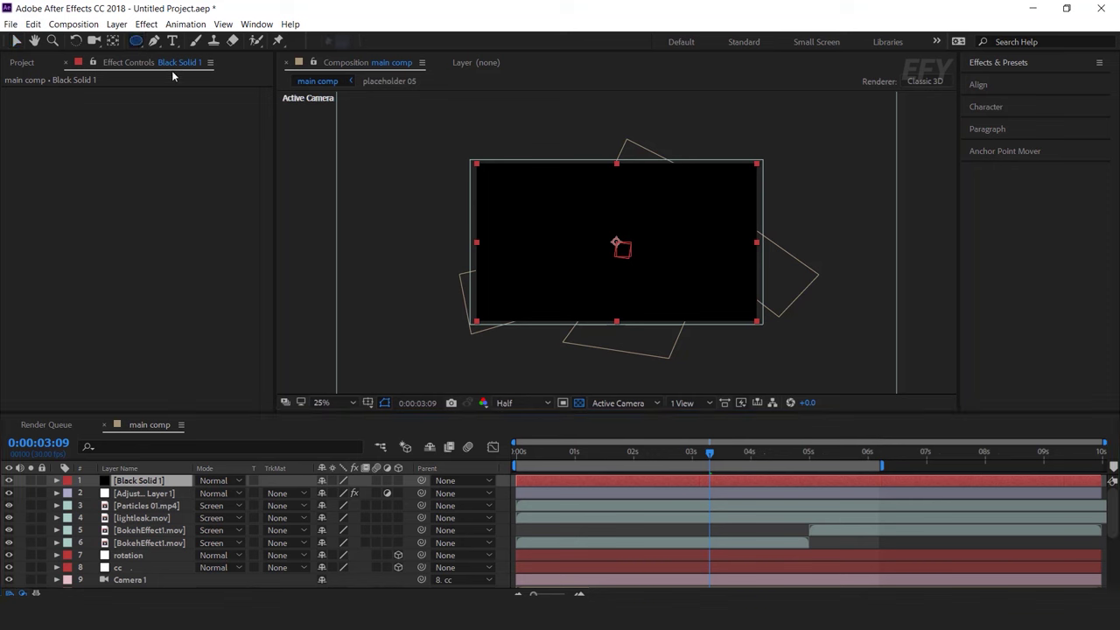
double_click(135, 42)
key(v)
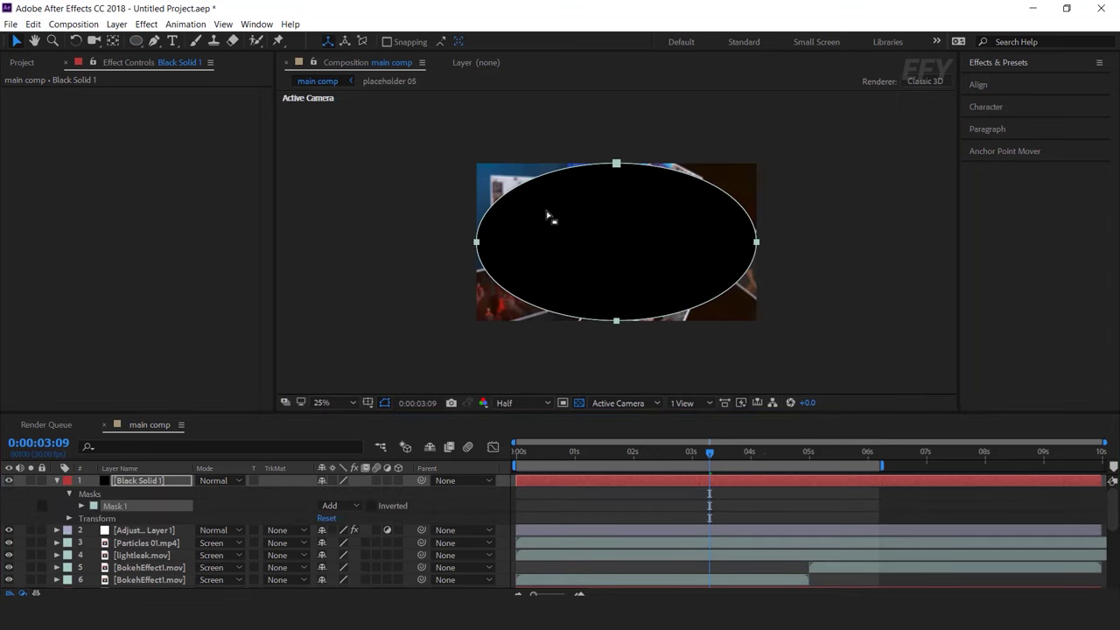
click(372, 506)
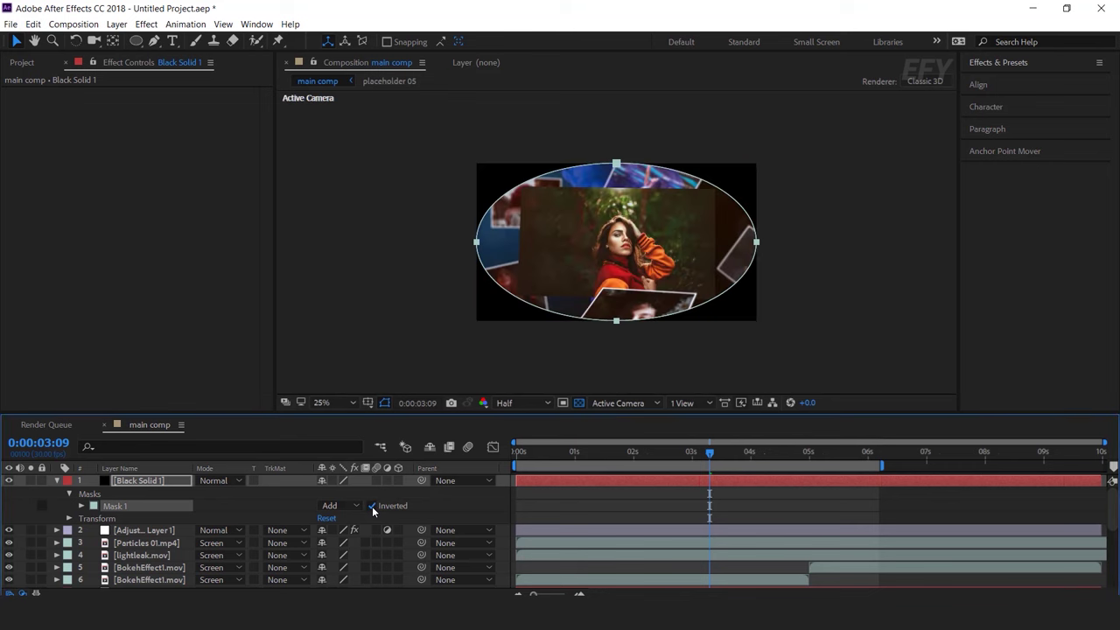
- Feather the mask to 530, slightly reduce its expansion, and enlarge the ellipse
click(81, 506)
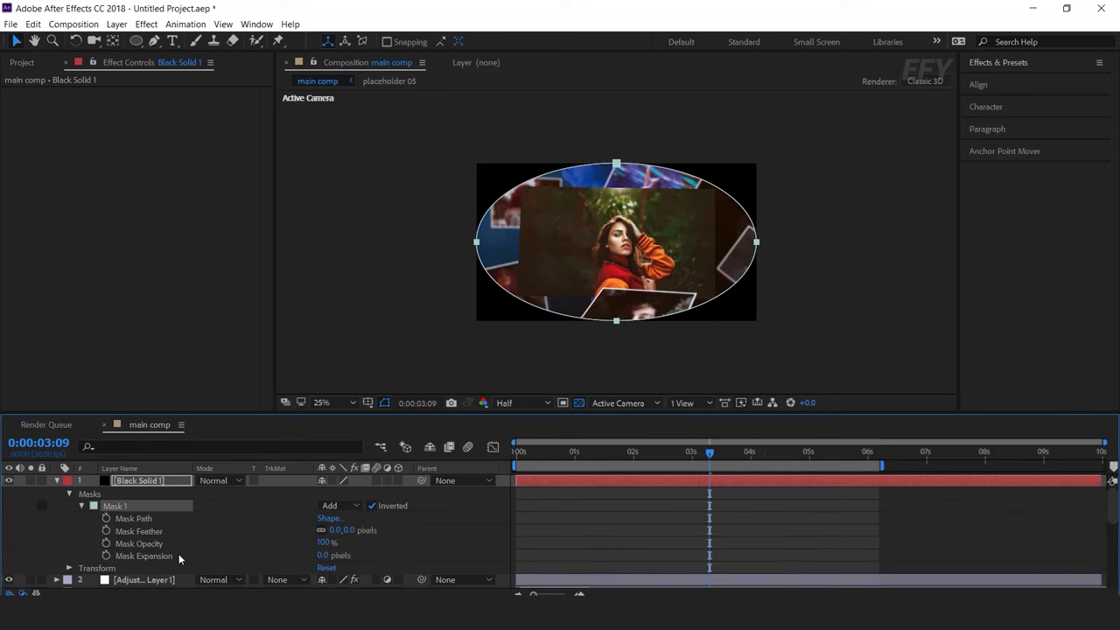
drag(349, 531, 618, 555)
drag(323, 557, 315, 556)
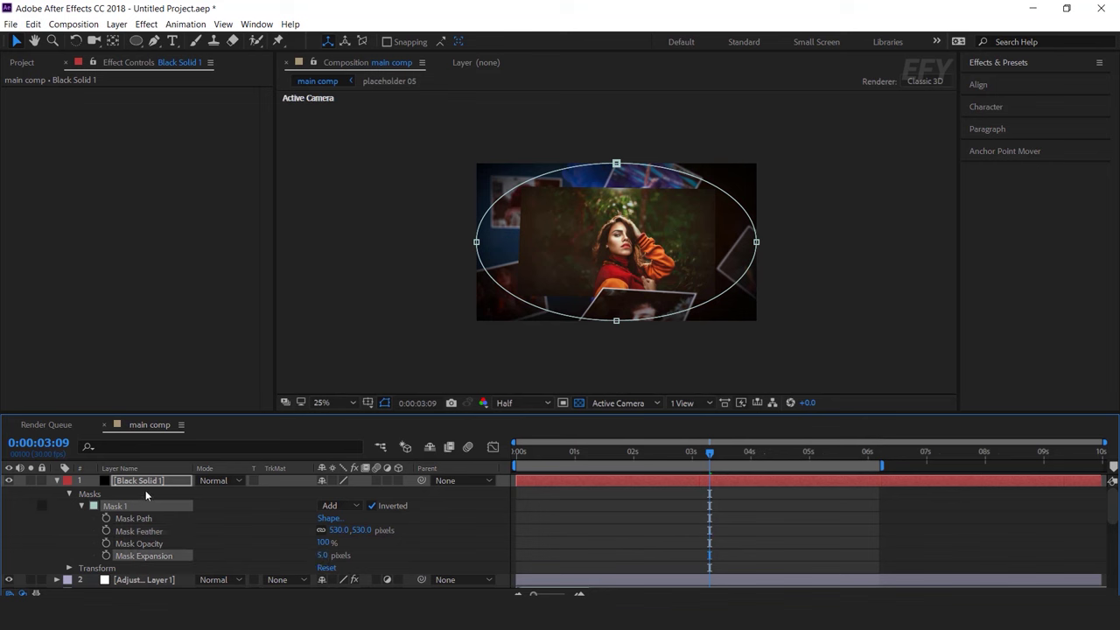
click(758, 245)
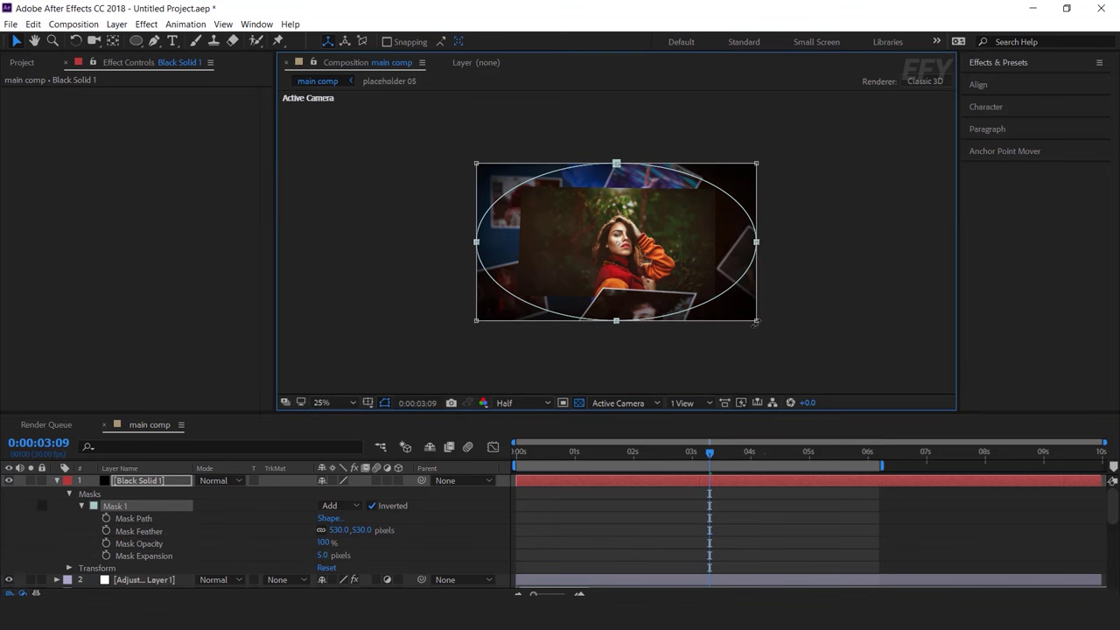
drag(757, 321, 785, 338)
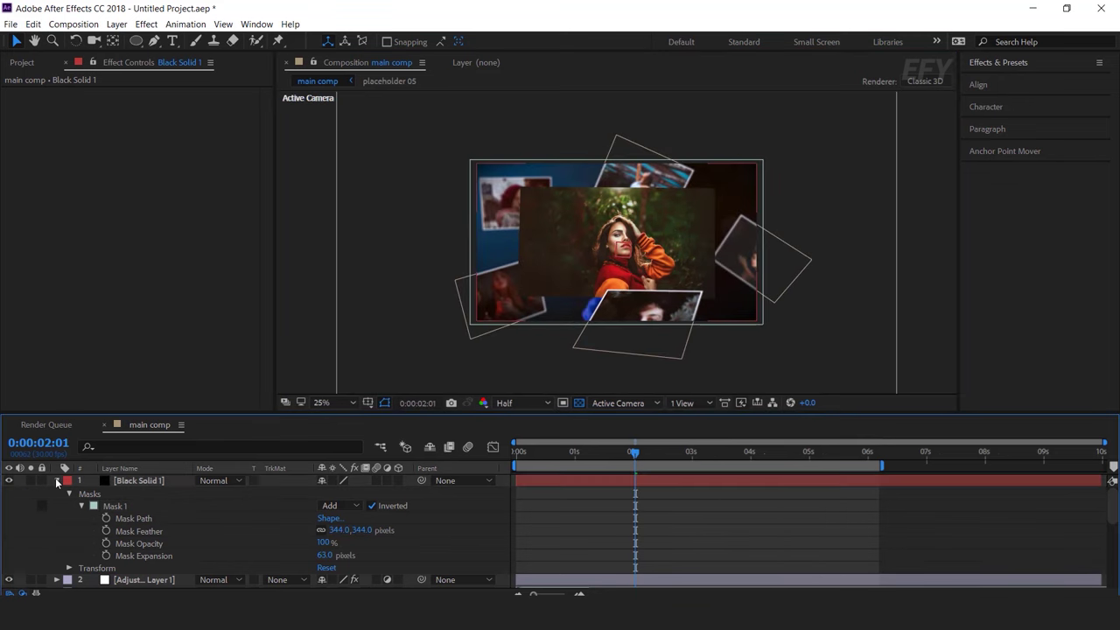
- Toggle the vignette layer's visibility to compare, leaving it visible
click(57, 481)
click(10, 481)
click(10, 481)
click(9, 481)
click(9, 482)
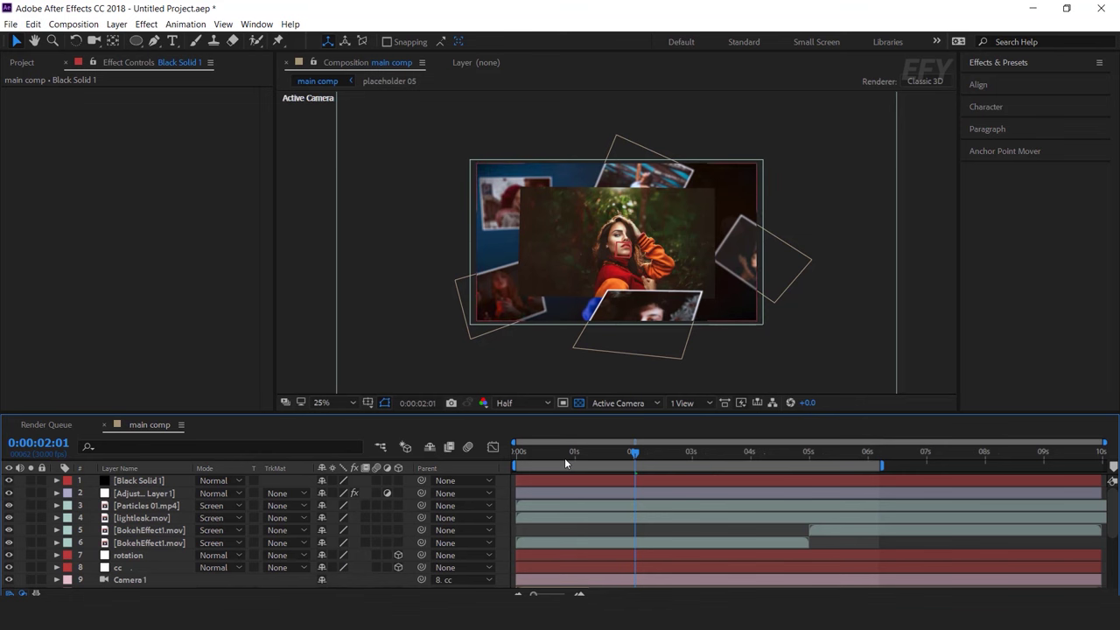
- Preview main comp and park the time indicator at 0:00:05:27
click(946, 334)
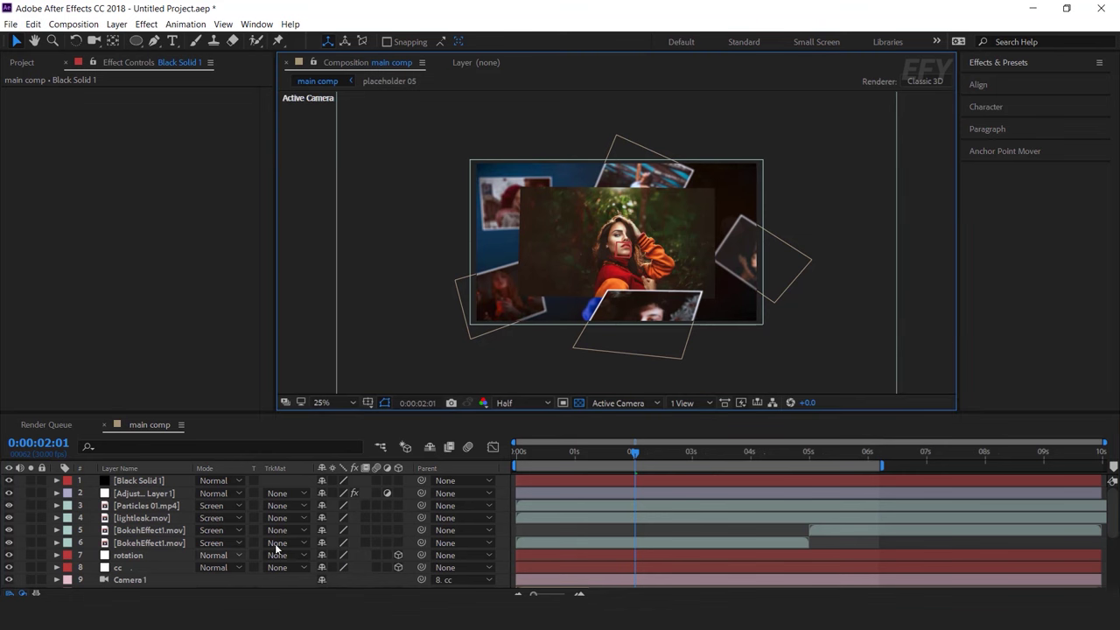
key(space)
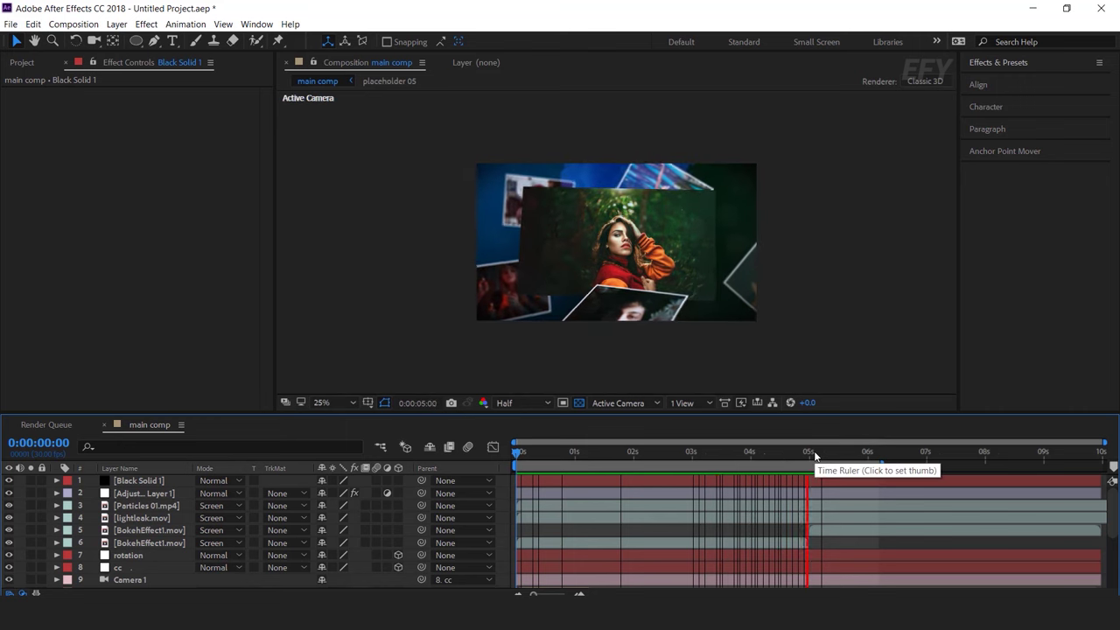
drag(818, 454, 861, 454)
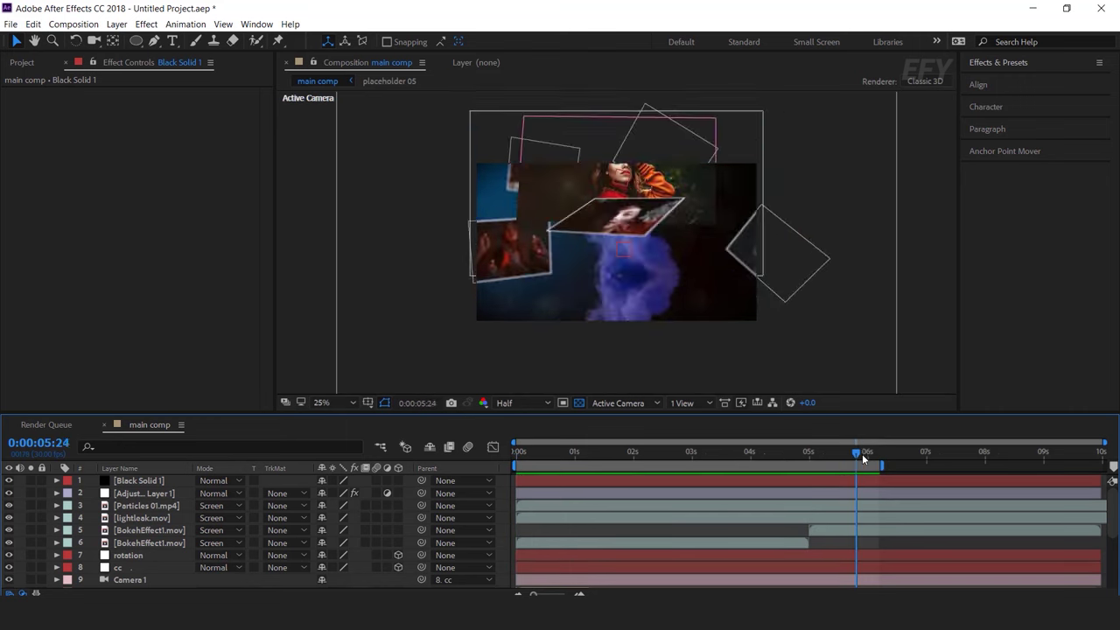
- Select every layer in main comp and pre-compose them as 'scene 1'
key(ctrl+a)
right_click(162, 497)
click(201, 484)
text(scene 1)
key(Return)
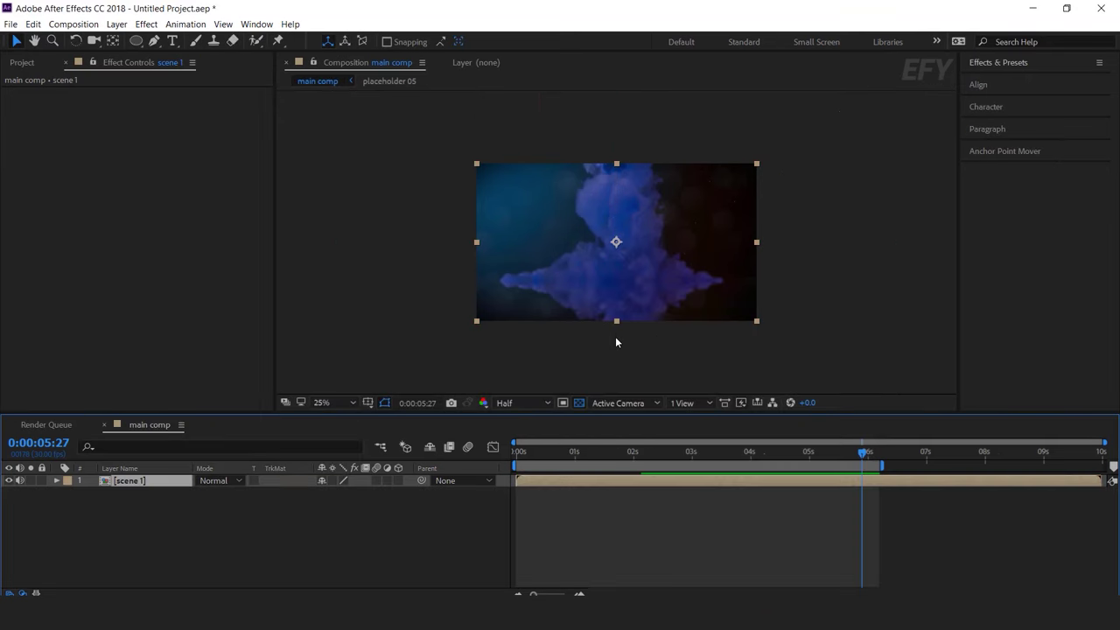
- Duplicate the scene 1 layer and trim the copy to start at 0:00:05:12
key(ctrl+d)
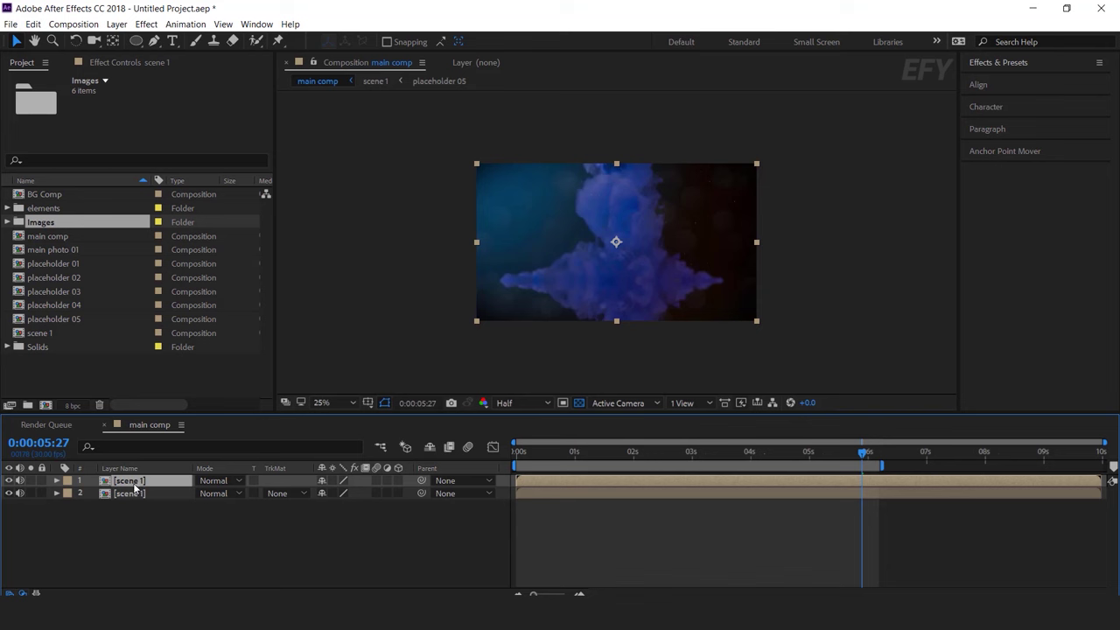
key(bracketleft)
mouse_move(838, 457)
mouse_down()
mouse_move(817, 457)
mouse_move(832, 461)
mouse_up()
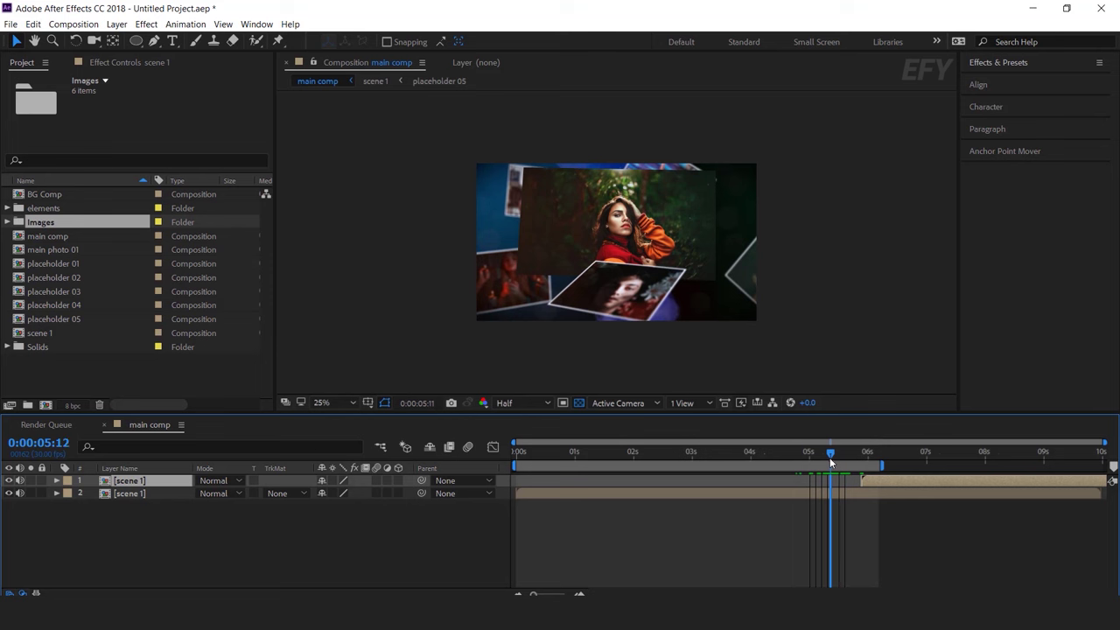
key(bracketleft)
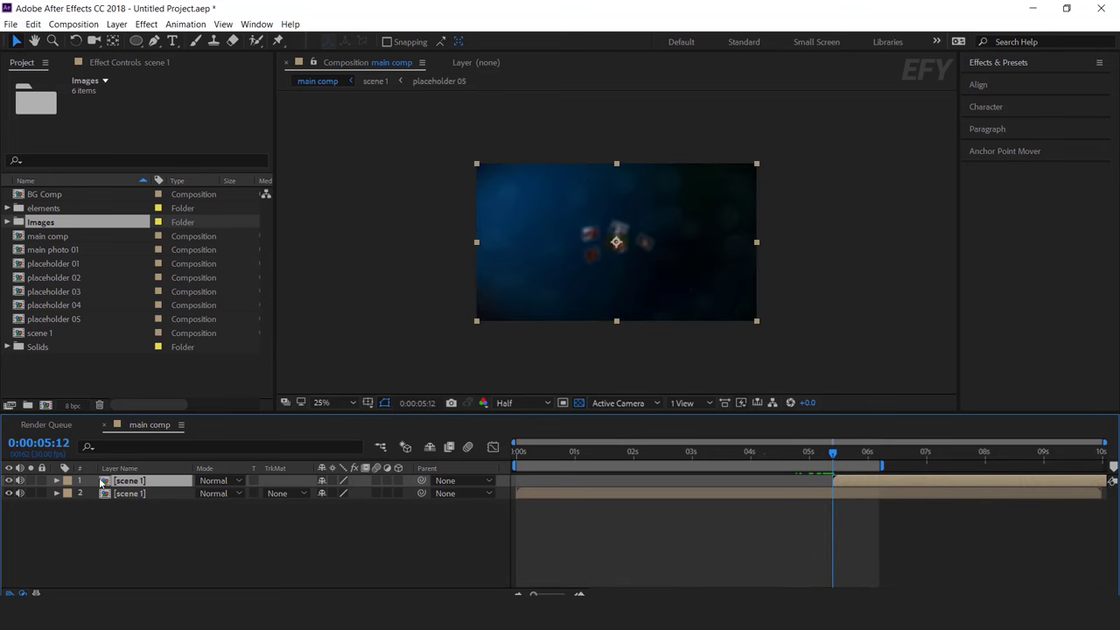
- Duplicate the scene 1 composition as scene 2 and swap it in as the later layer
click(41, 335)
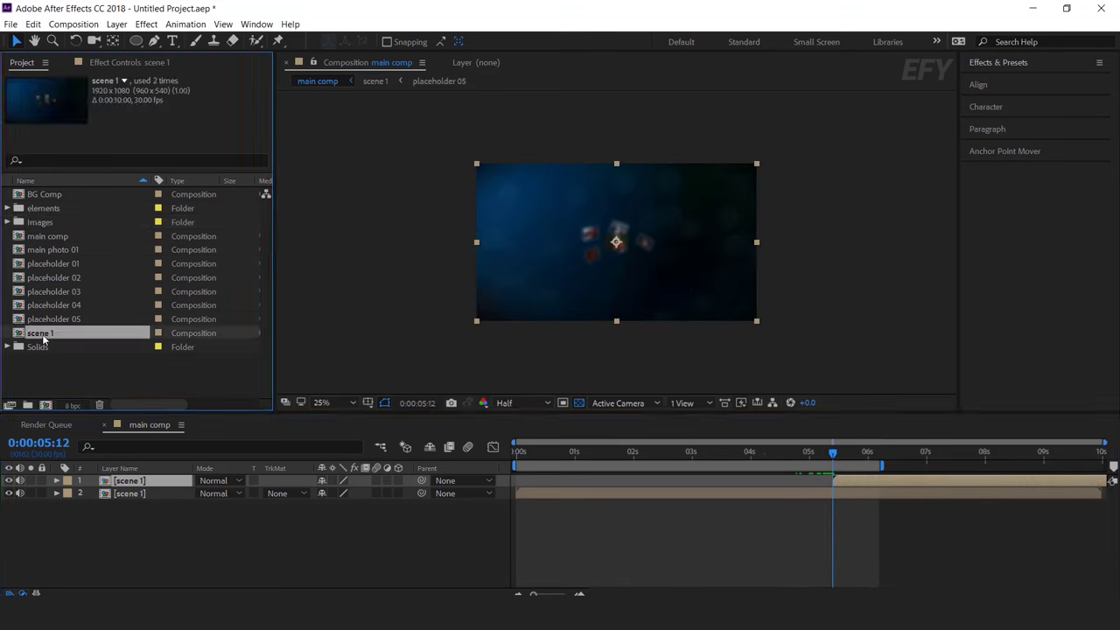
key(ctrl+d)
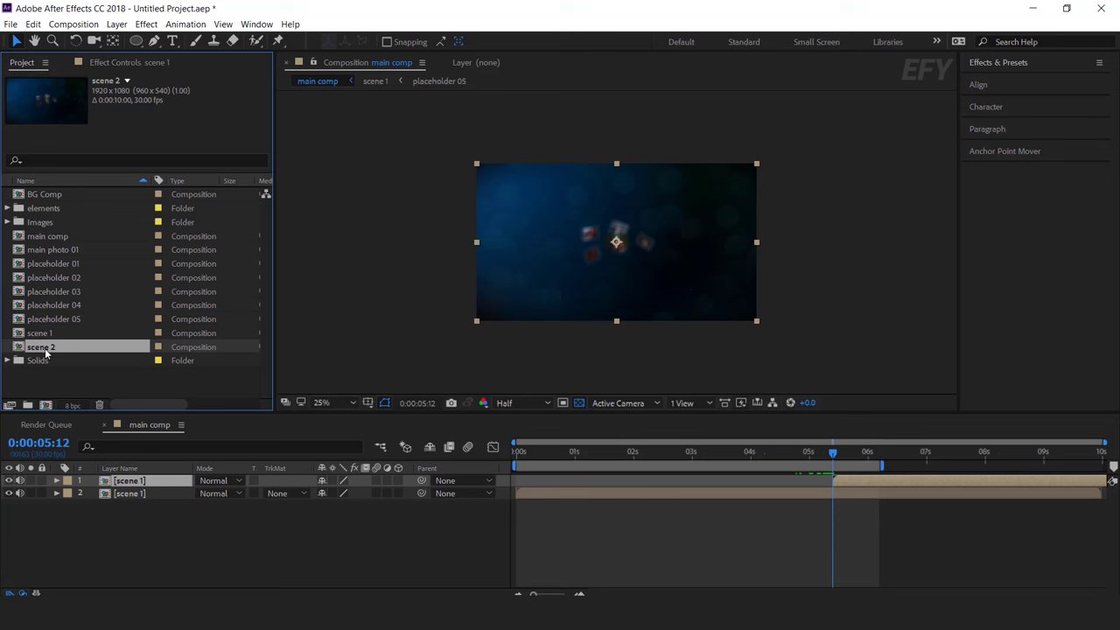
drag(46, 354, 150, 503)
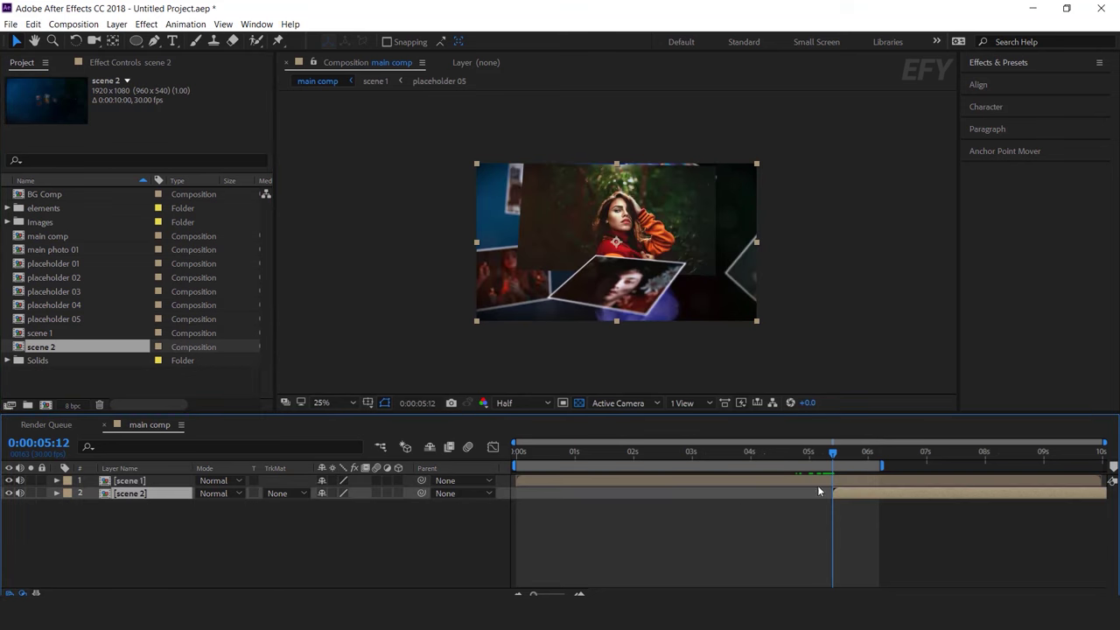
click(847, 481)
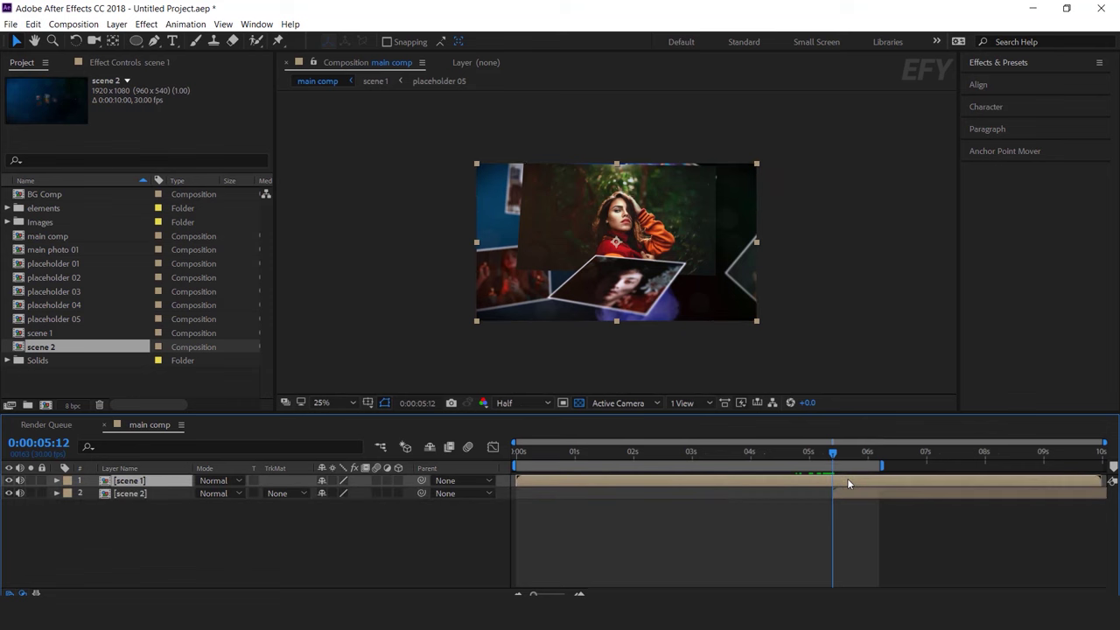
- Keyframe scene 1's Opacity from 100% at 5:12 to 0% at 5:22, then open scene 2
key(t)
scroll(849, 504, up, 4)
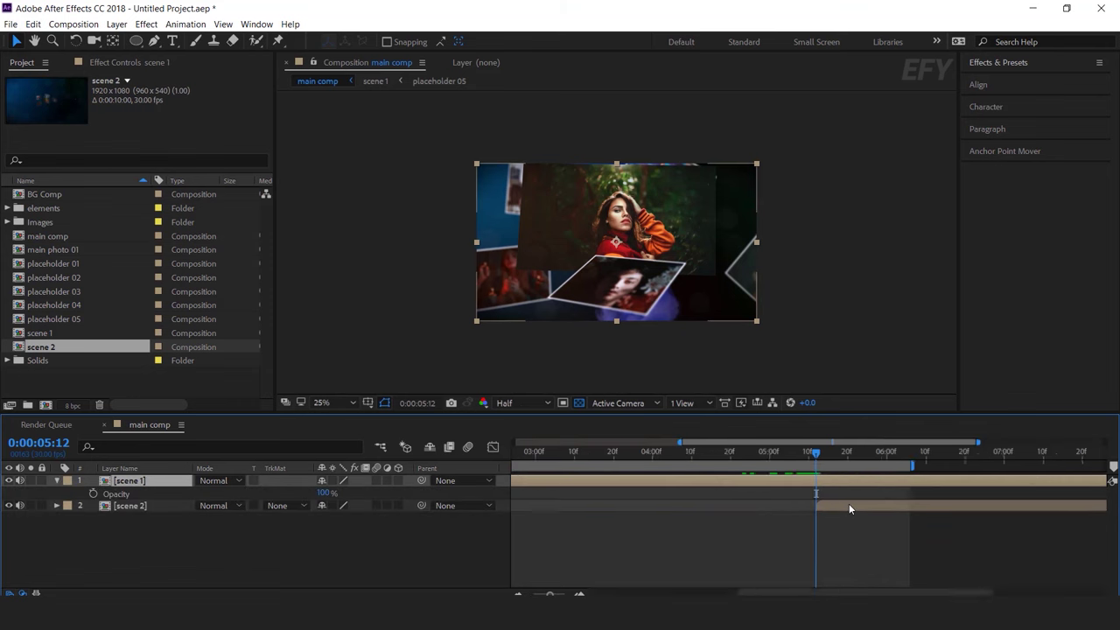
click(95, 493)
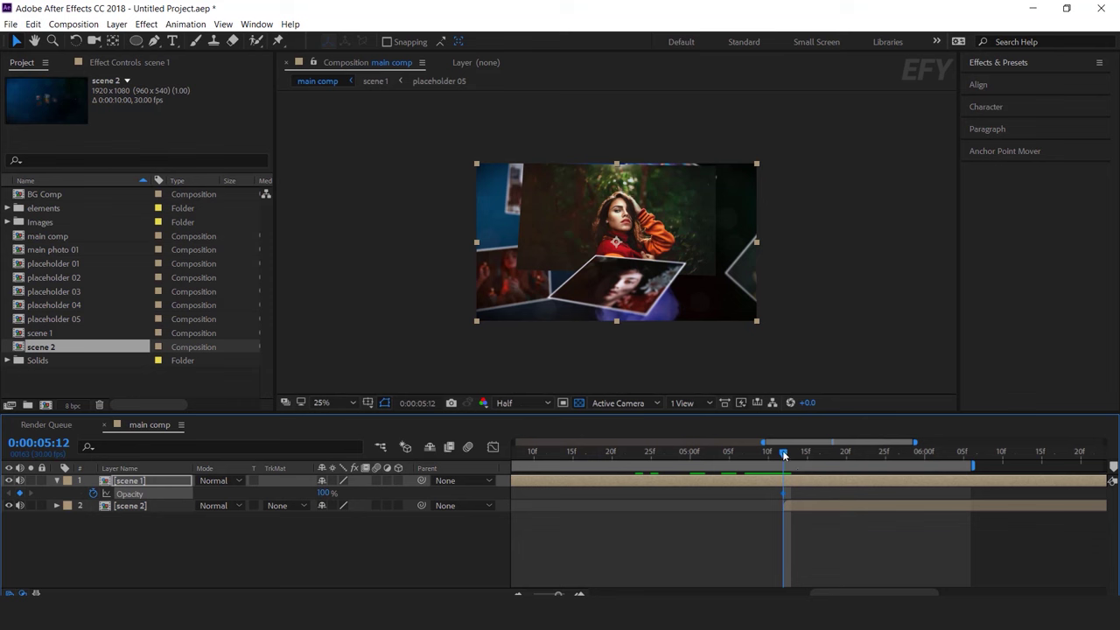
scroll(813, 499, up, 4)
key(shift+Page_Down)
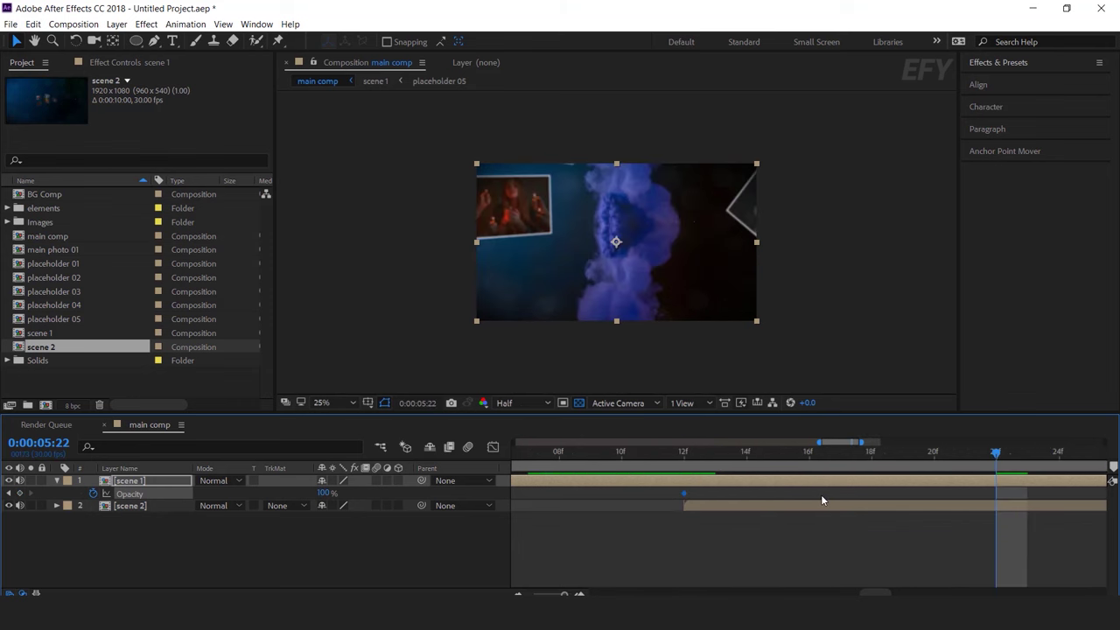
click(324, 494)
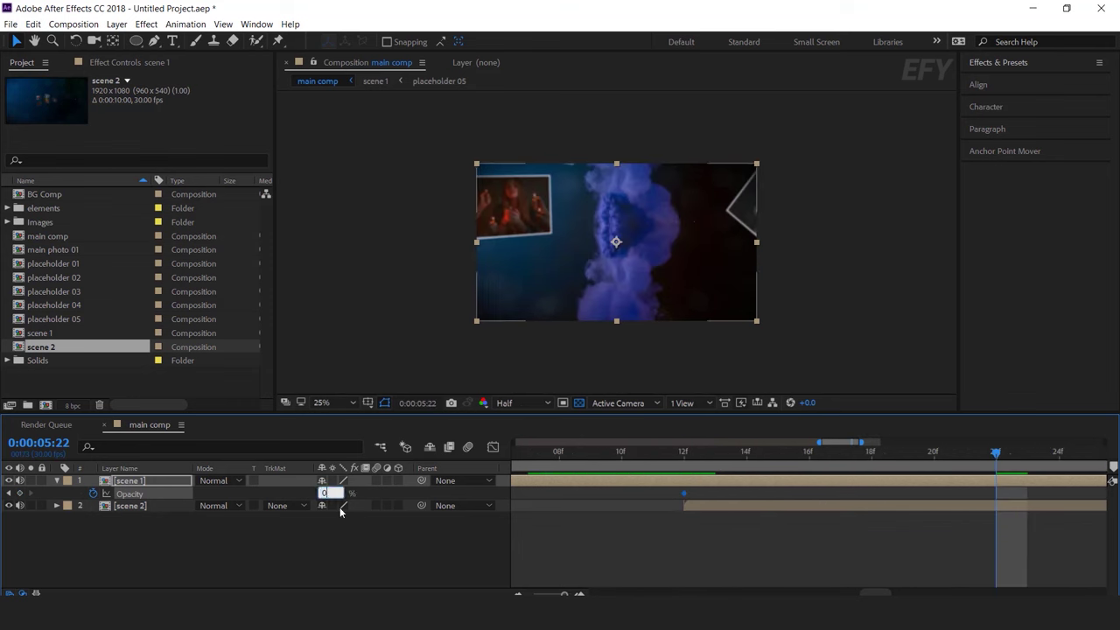
click(351, 534)
scroll(770, 514, down, 4)
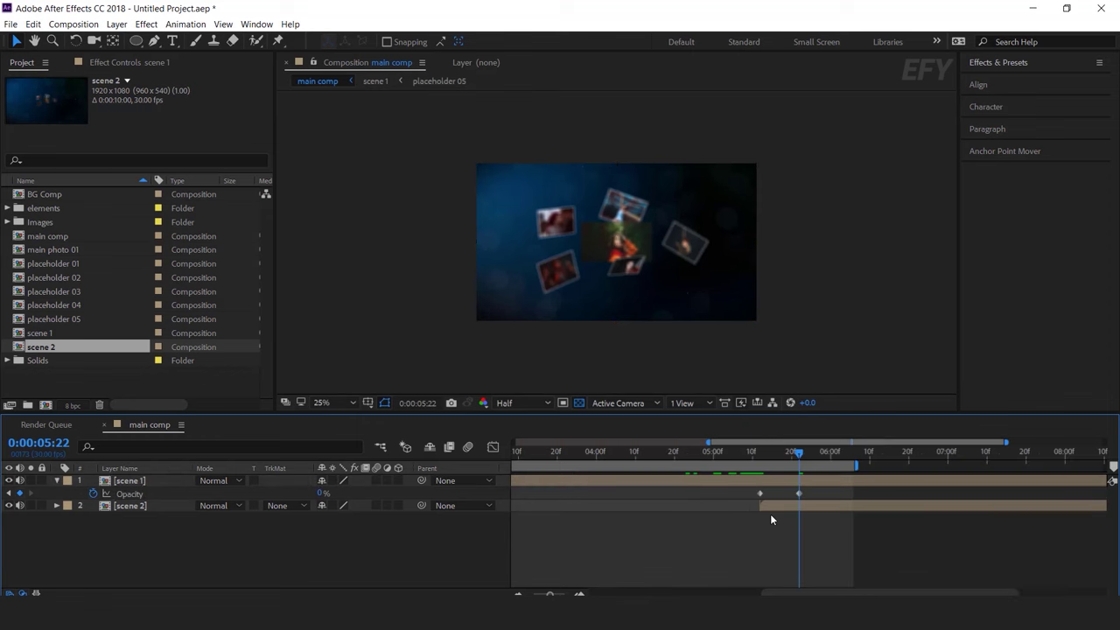
click(831, 505)
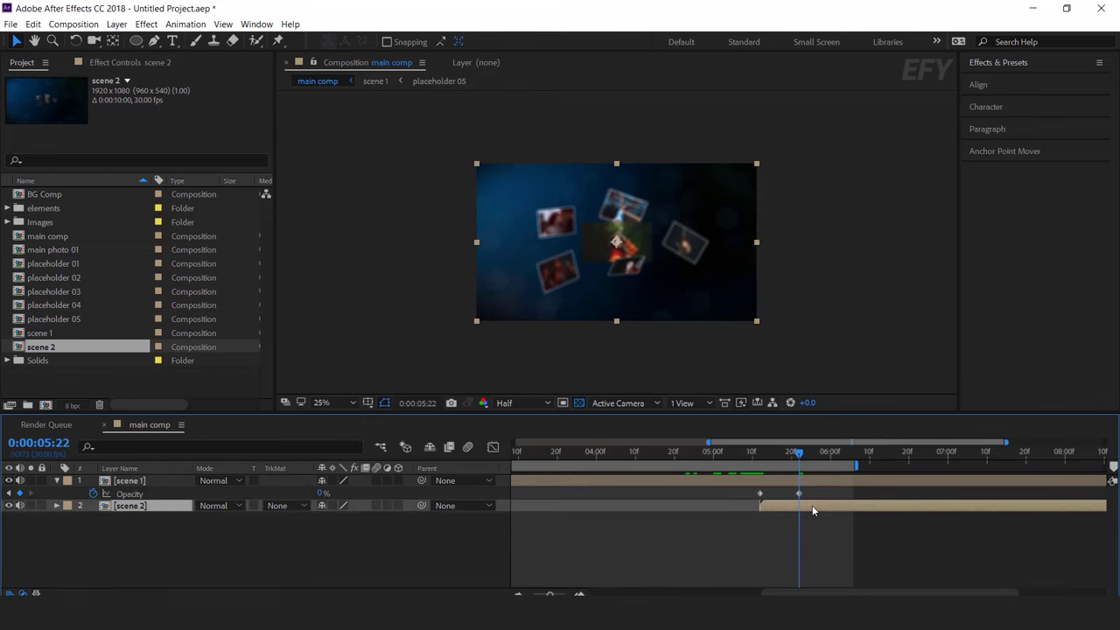
double_click(813, 507)
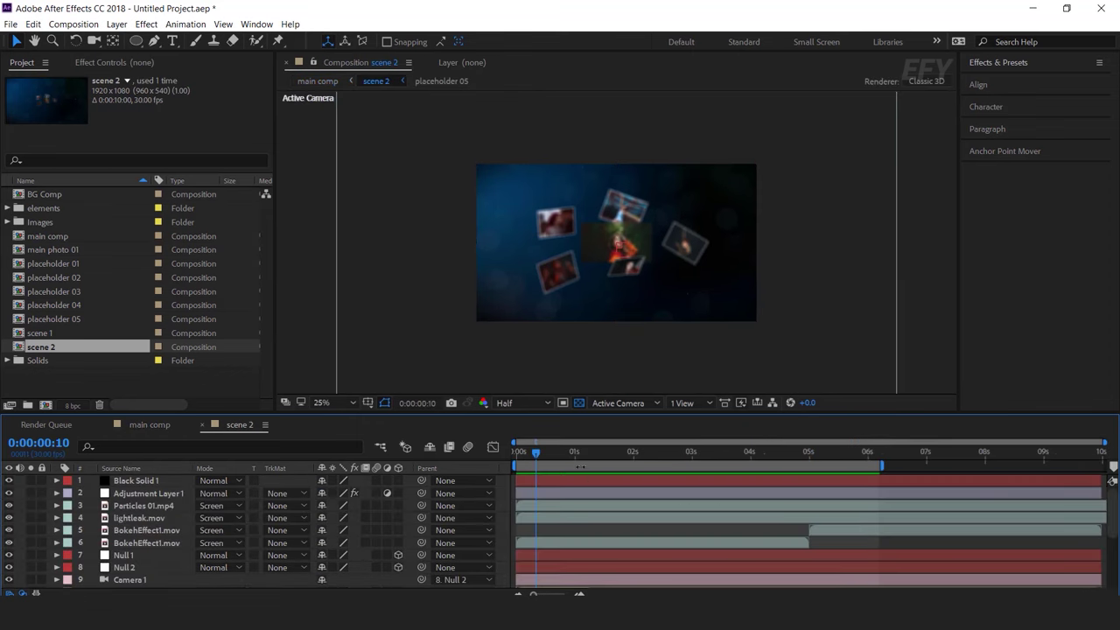
- Show layer names and raise the cc null's Y Position at 0s in scene 2, then preview
click(148, 471)
click(135, 530)
key(p)
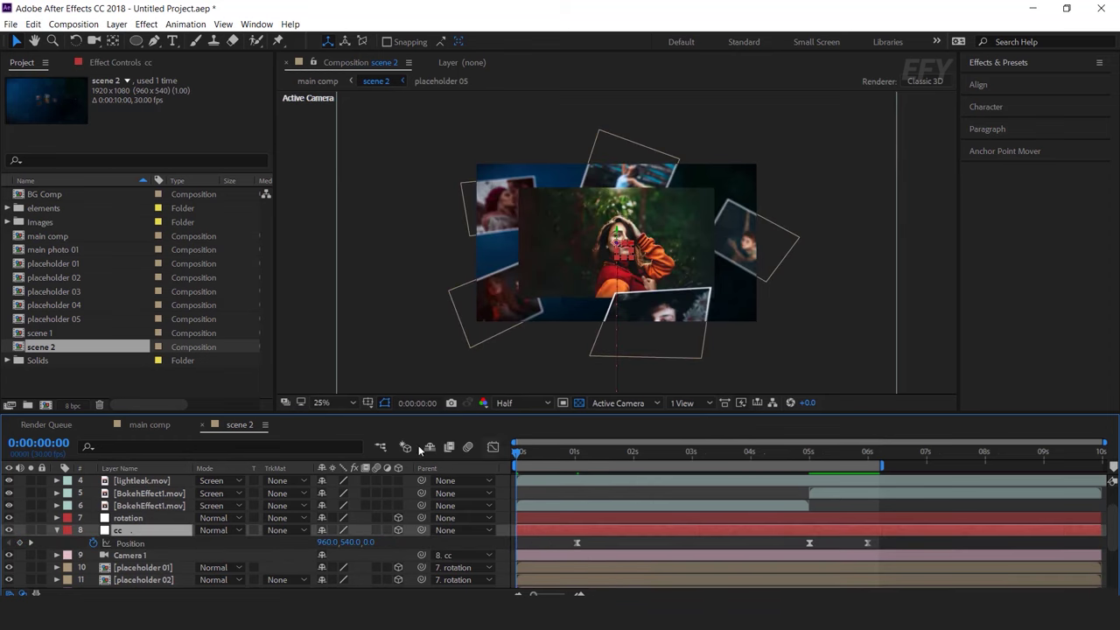
click(846, 452)
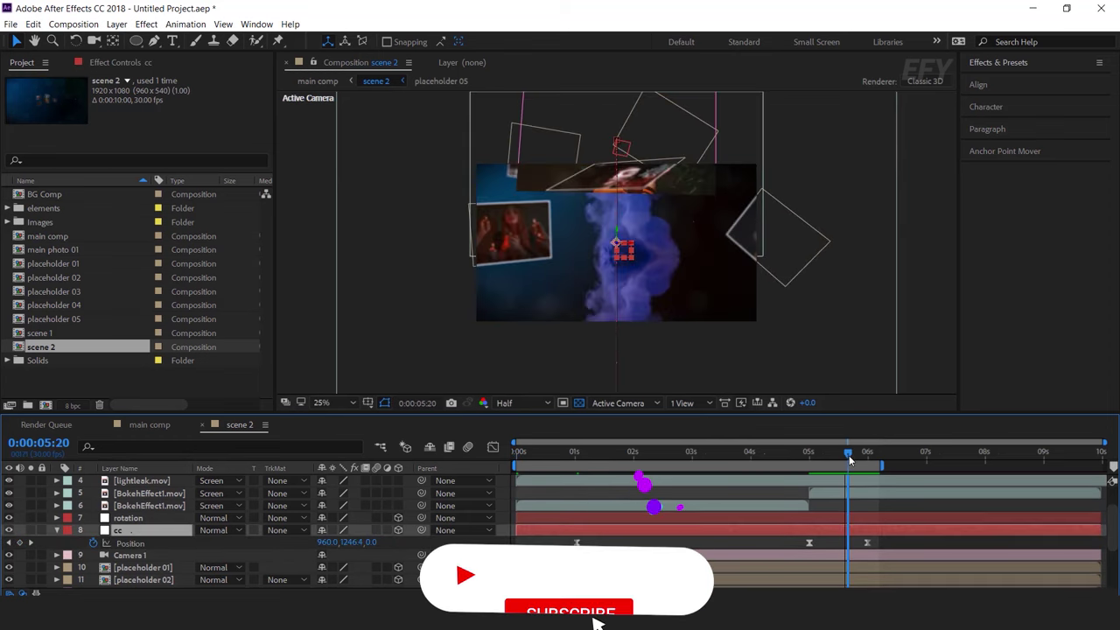
key(Home)
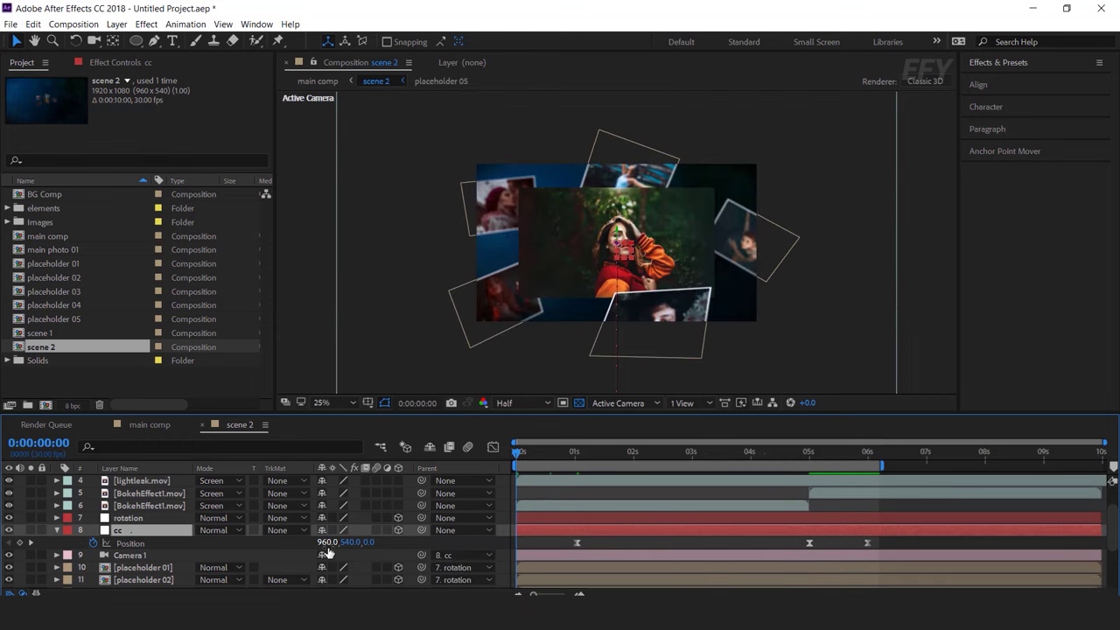
drag(341, 546, 157, 546)
key(space)
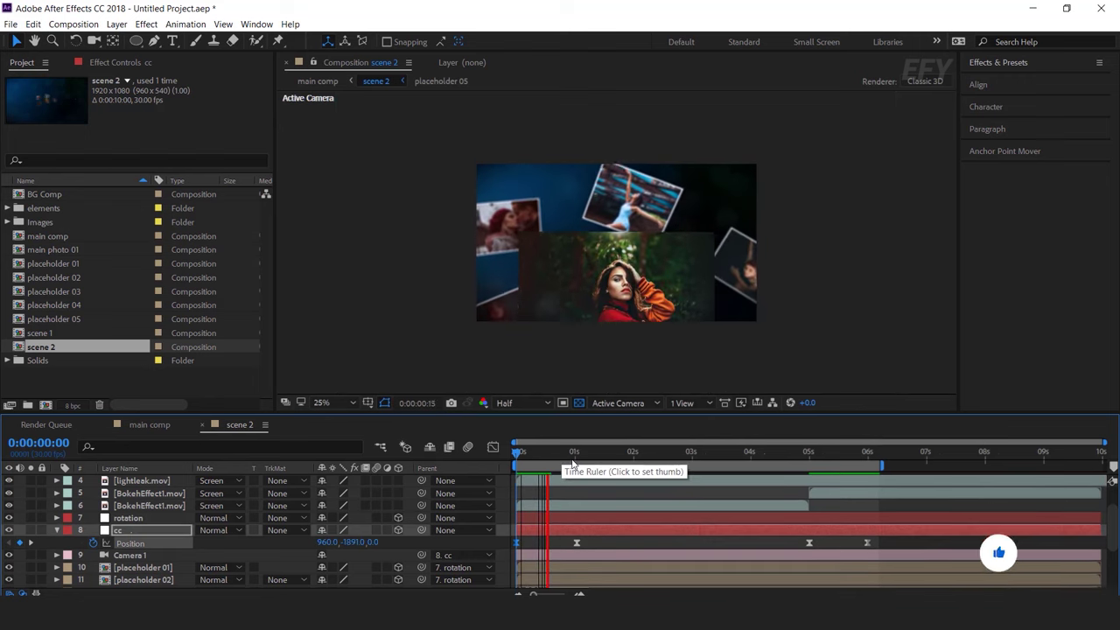
- Replace the cc null's 6-second Position keyframe with 4890,540,0 and go back to main comp
click(810, 452)
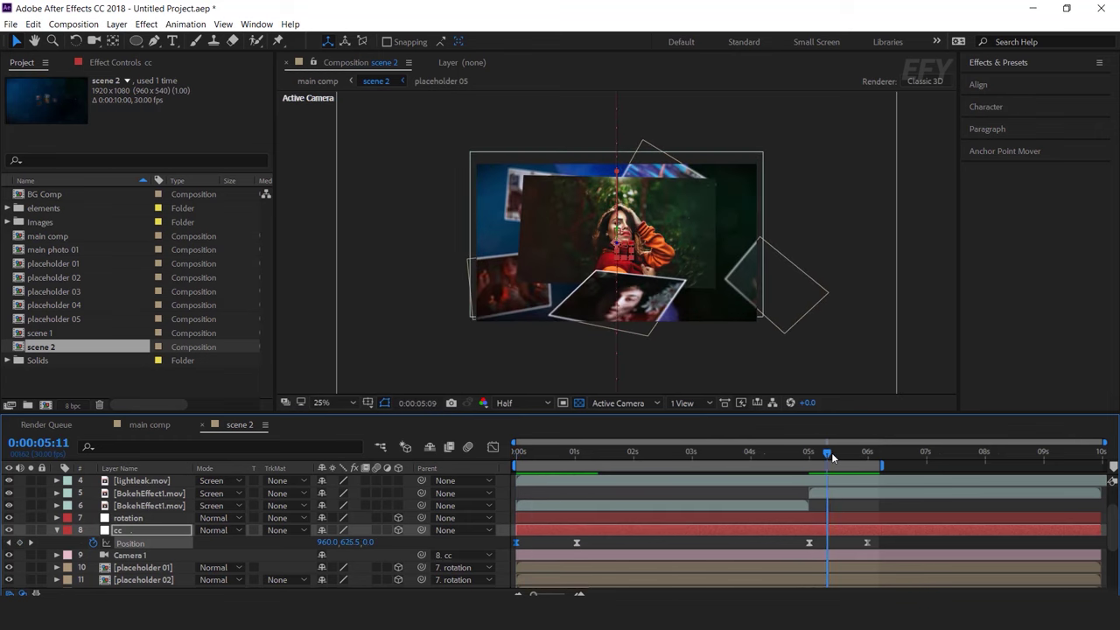
click(865, 538)
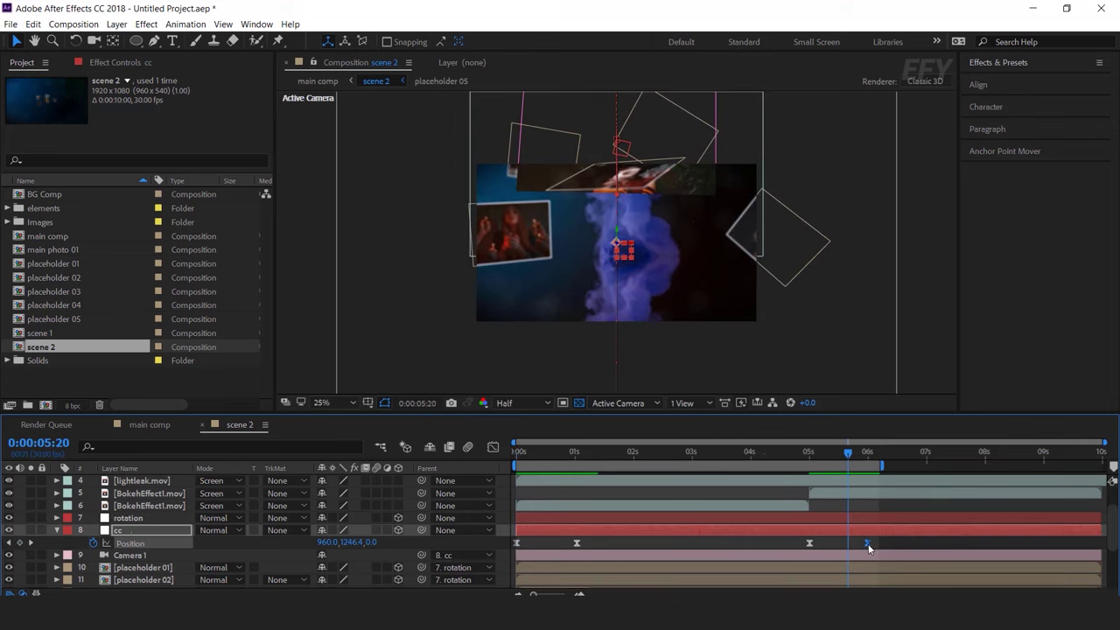
key(Delete)
click(867, 455)
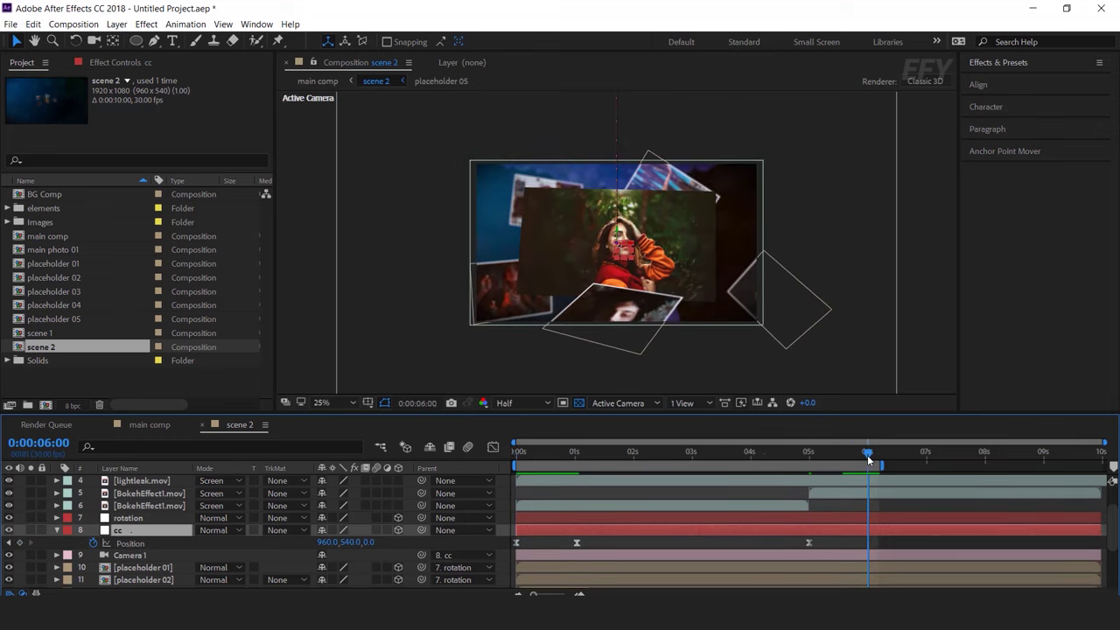
drag(326, 542, 640, 564)
click(146, 425)
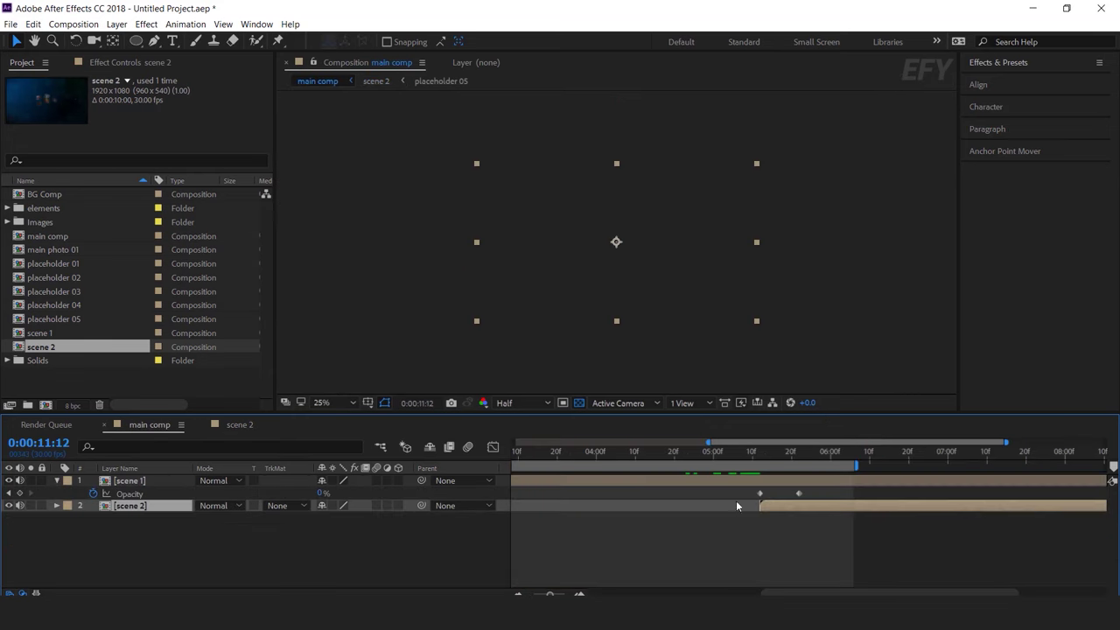
click(760, 454)
mouse_move(760, 453)
mouse_down()
mouse_move(785, 455)
mouse_move(756, 456)
mouse_up()
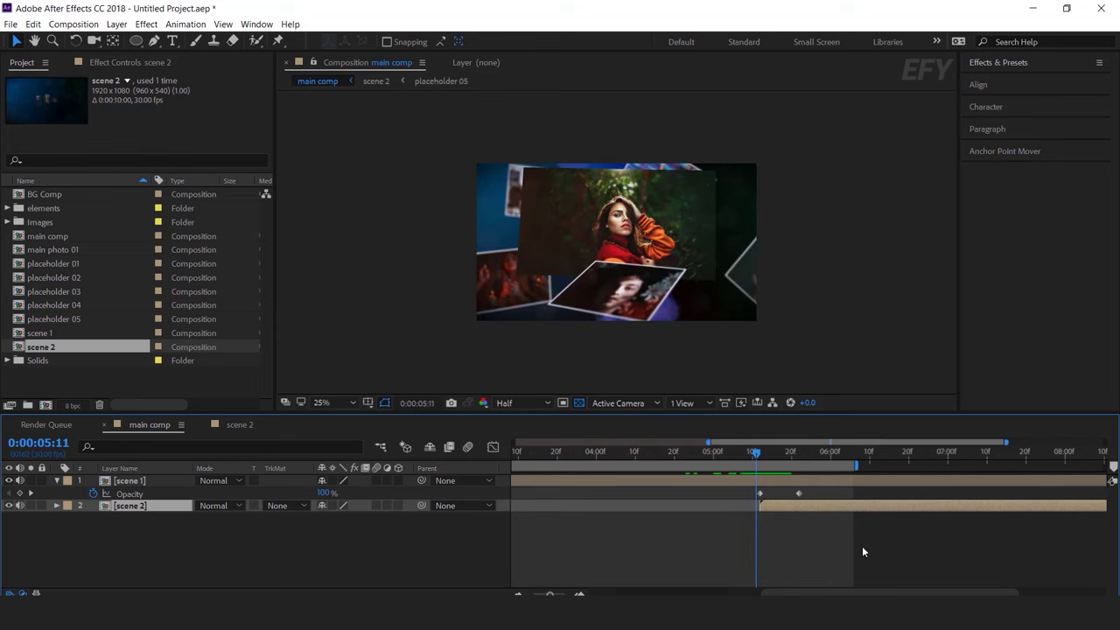
key(space)
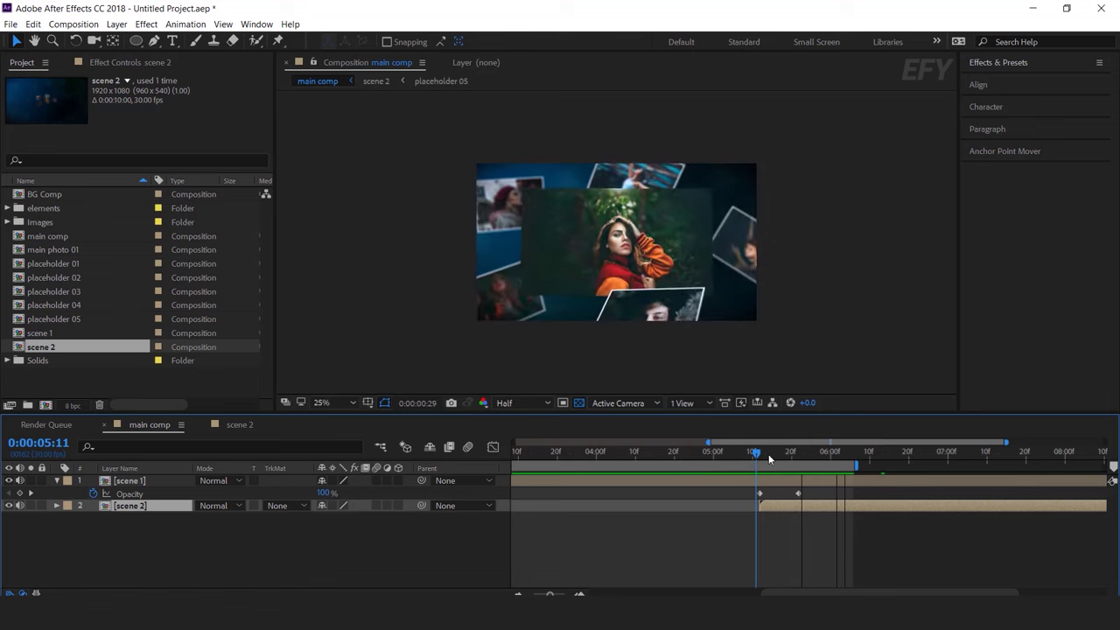
key(;)
click(131, 483)
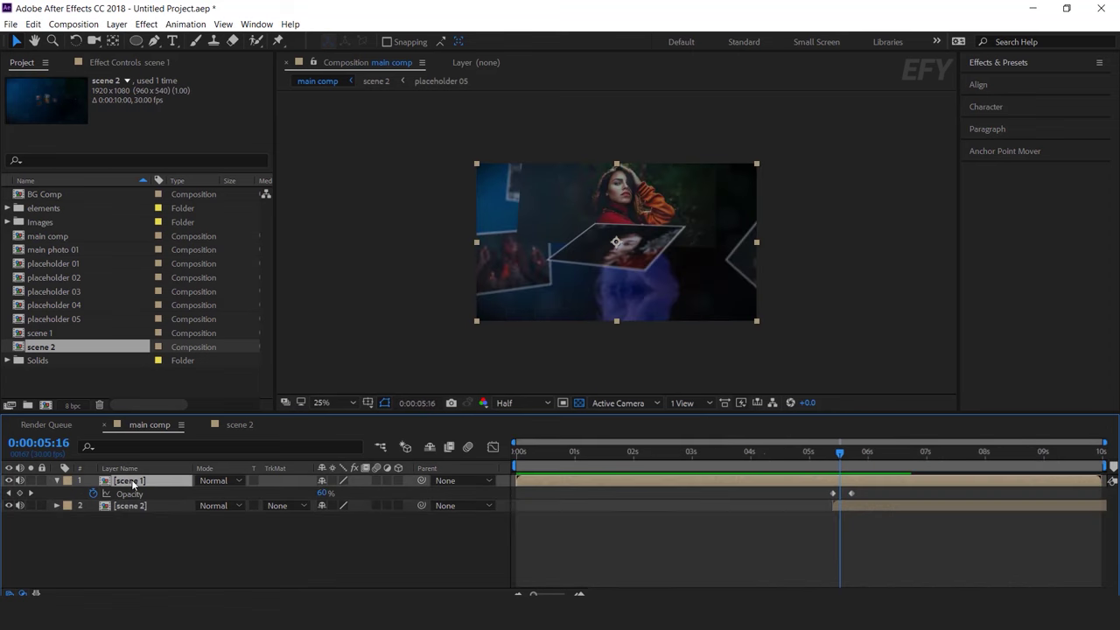
double_click(143, 482)
- Inspect the placeholder layers 05 and 10 to 15 in main comp and scene 2
scroll(156, 543, down, 5)
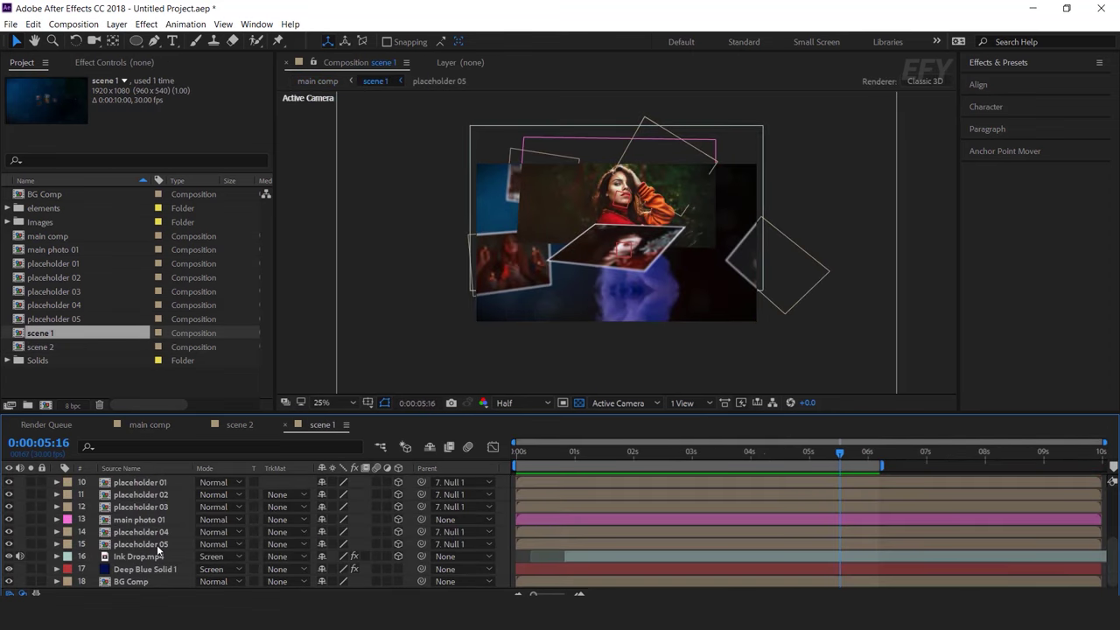
shift+click(381, 522)
scroll(144, 563, down, 2)
scroll(154, 533, up, 6)
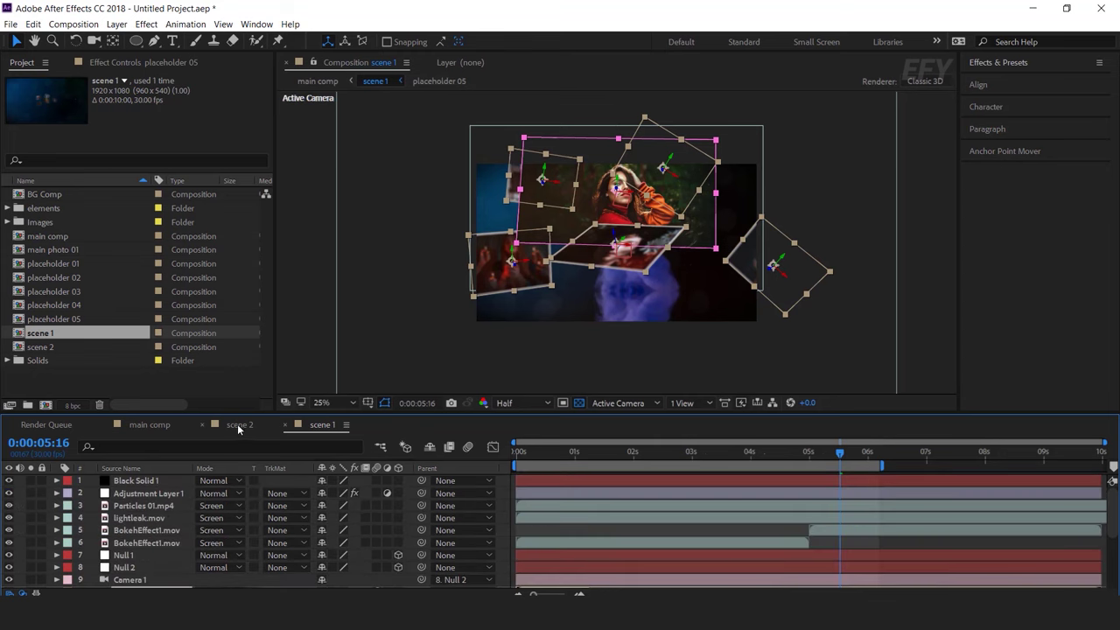
click(245, 425)
scroll(156, 544, down, 5)
click(155, 546)
scroll(155, 546, up, 3)
shift+click(341, 556)
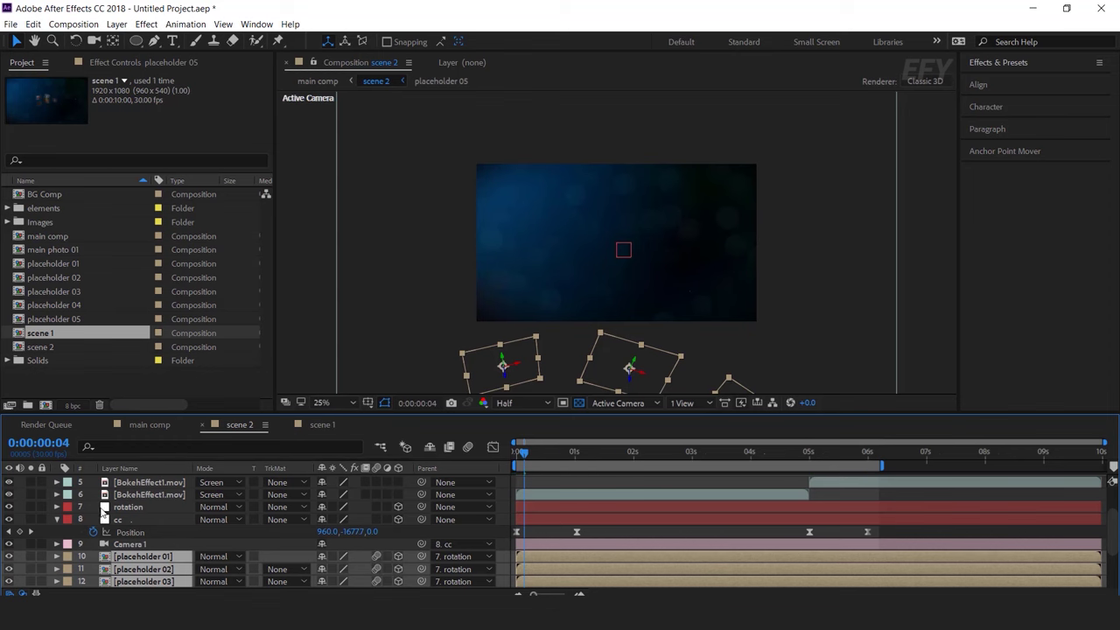
scroll(158, 511, up, 3)
- Enable motion blur on the scene 1 and scene 2 layers and main comp, then preview the fade
click(173, 427)
drag(332, 558, 343, 495)
click(377, 481)
click(468, 447)
drag(829, 452, 822, 453)
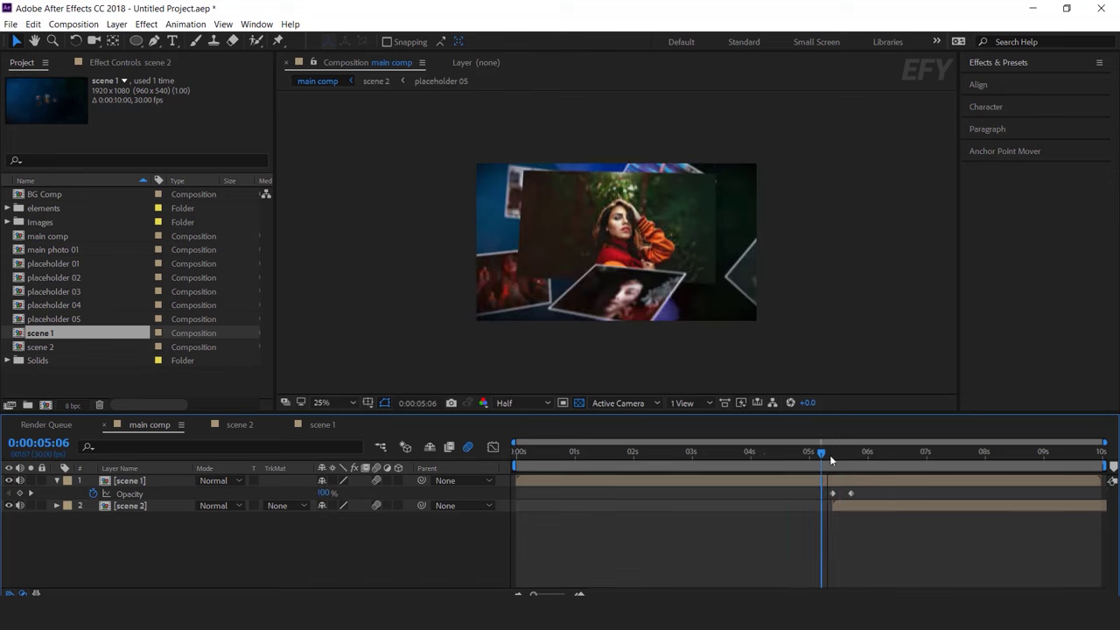
key(space)
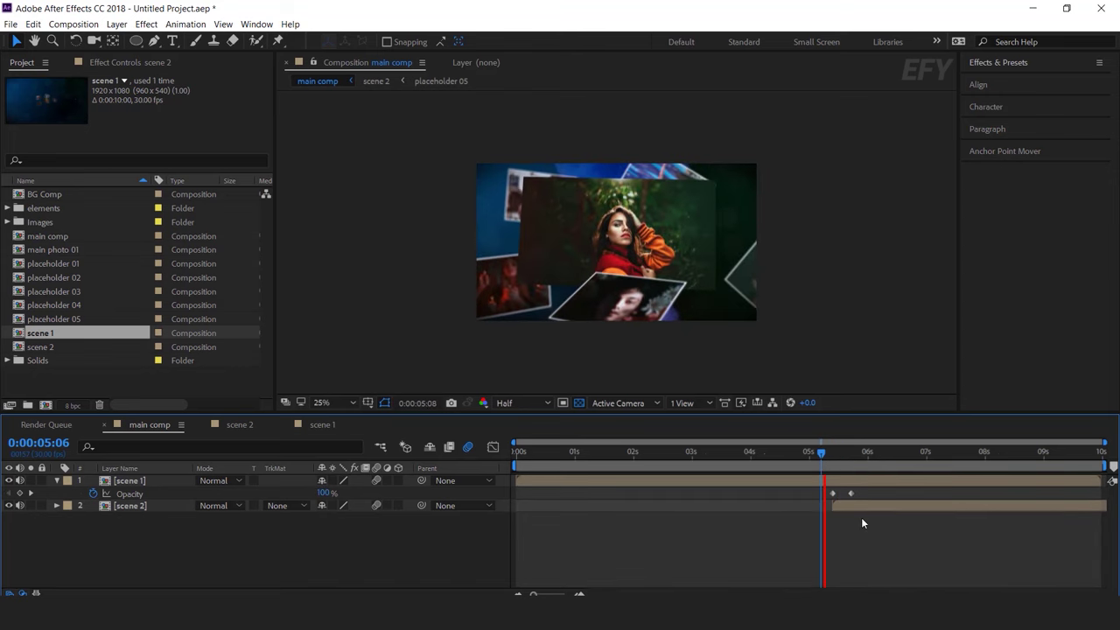